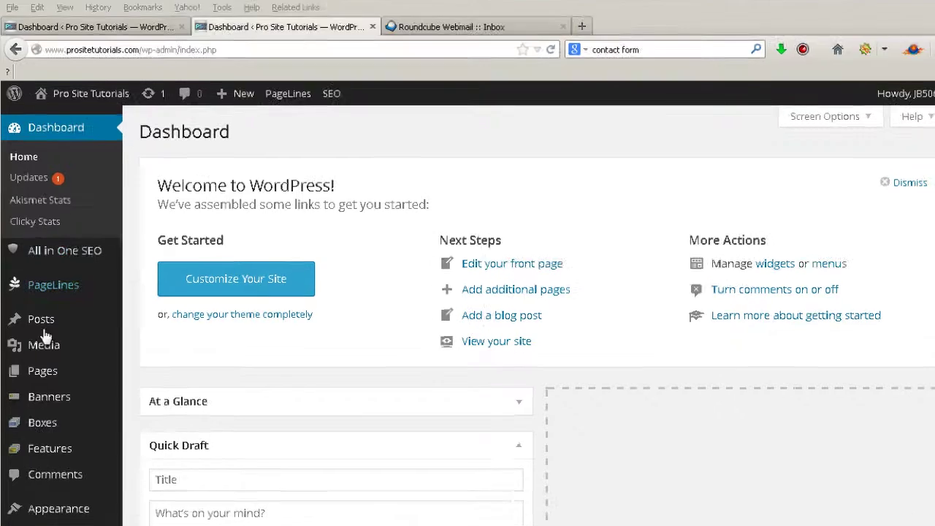
- Add a new page titled 'Contact' and publish it, giving the permalink contact-3
mouse_move(44, 379)
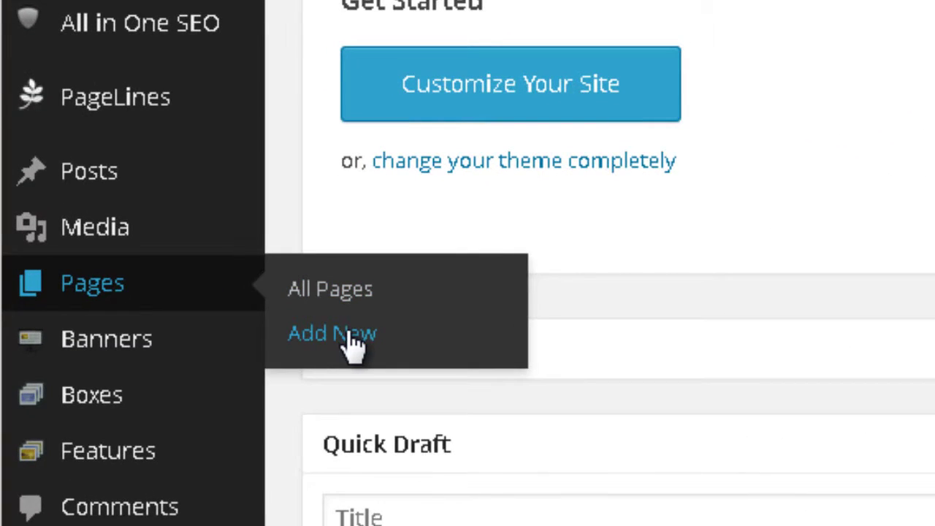
click(354, 343)
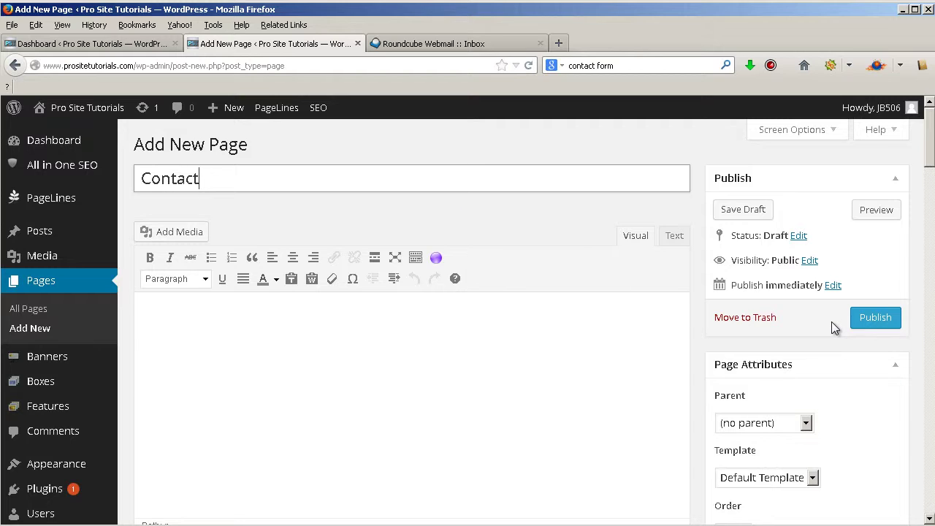
click(885, 327)
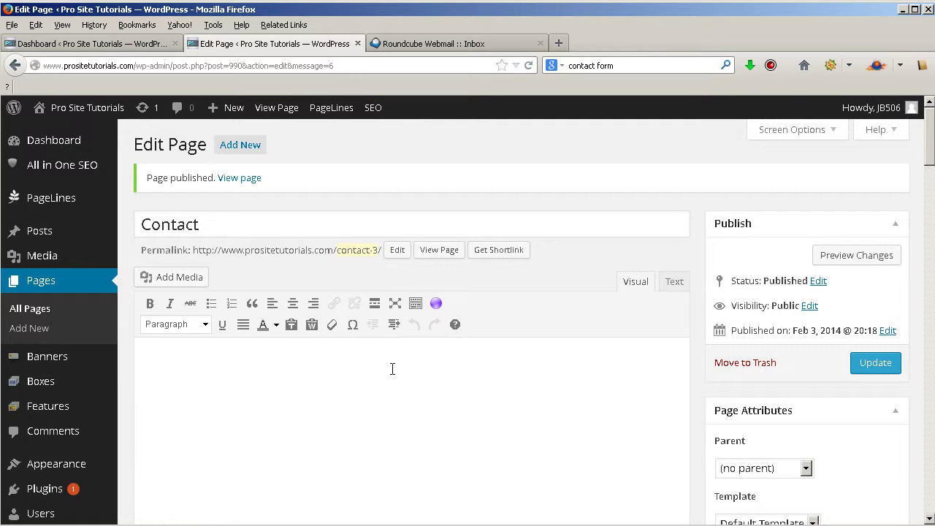
scroll(392, 369, down, 3)
scroll(399, 367, up, 3)
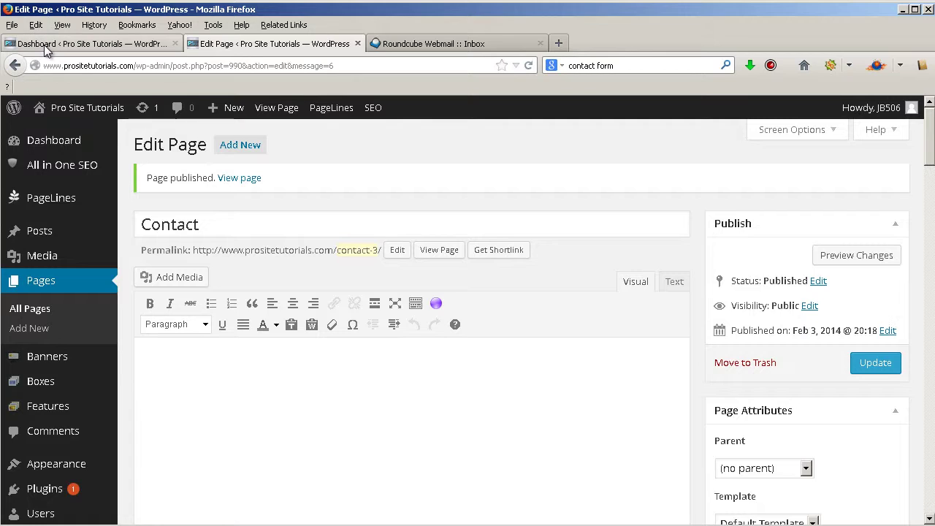
- Search the plugin directory for 'contact form 7', then install and activate Contact Form 7 3.6
click(46, 45)
scroll(48, 220, down, 2)
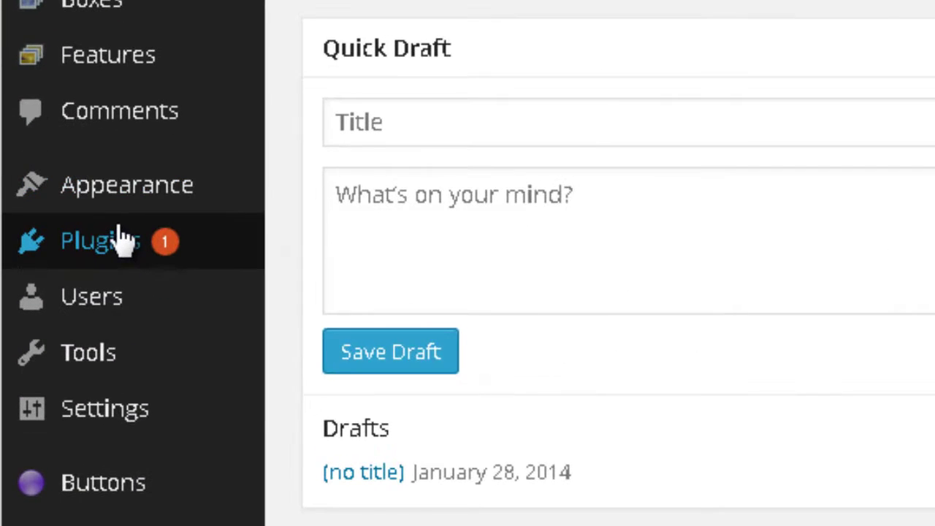
mouse_move(54, 464)
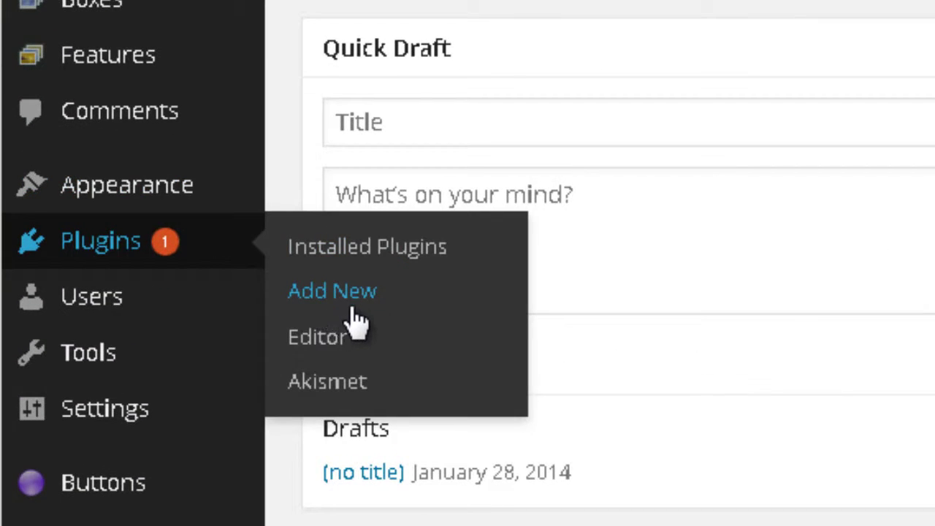
click(352, 307)
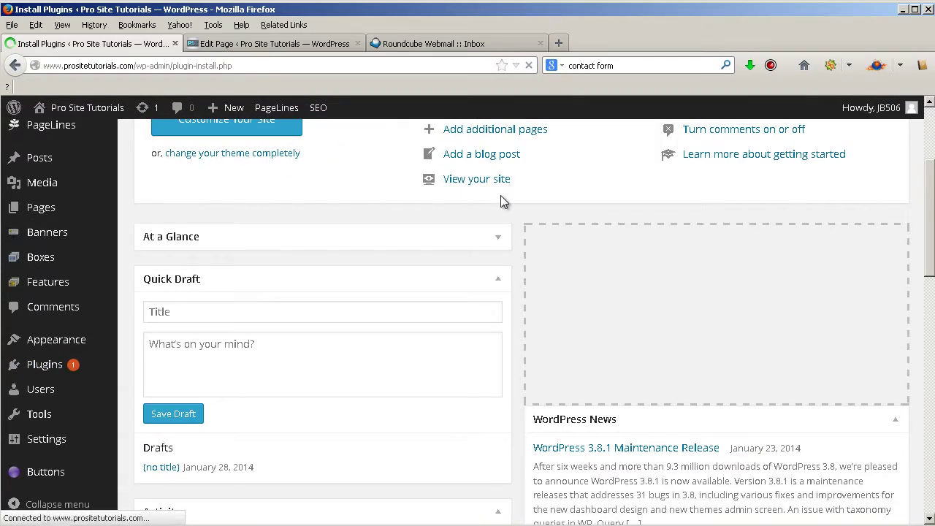
text(contact form )
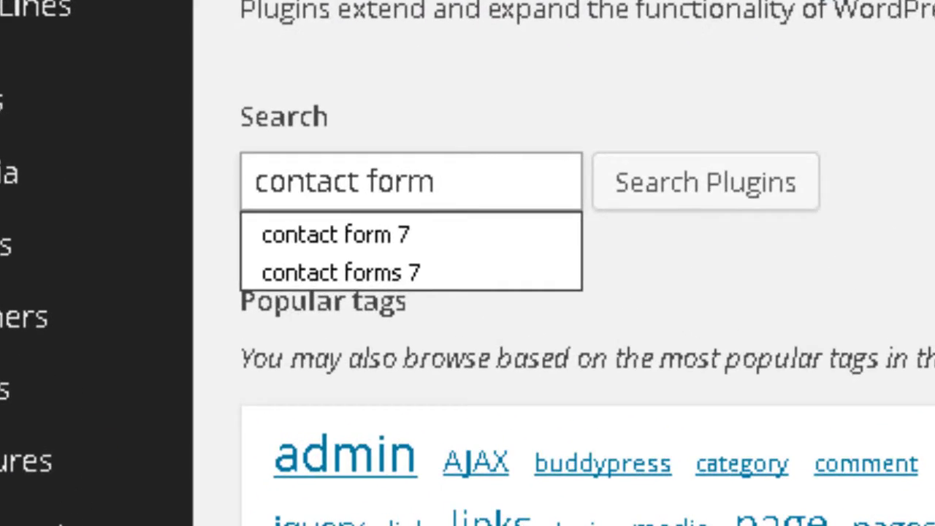
text(7)
click(628, 202)
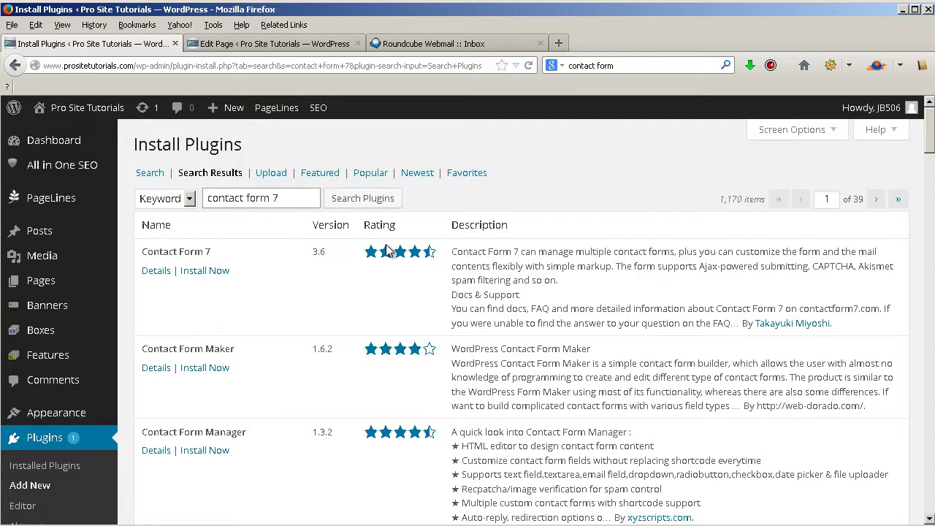
click(225, 270)
click(447, 282)
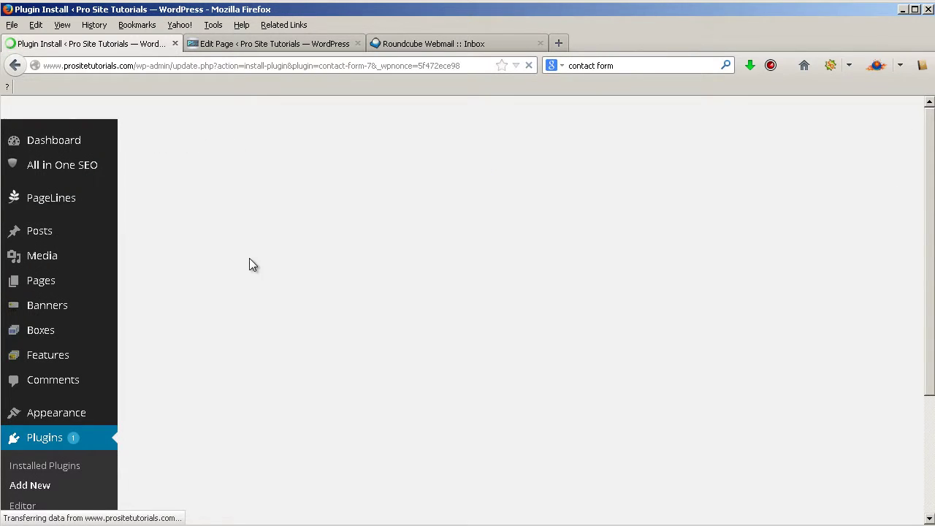
click(178, 270)
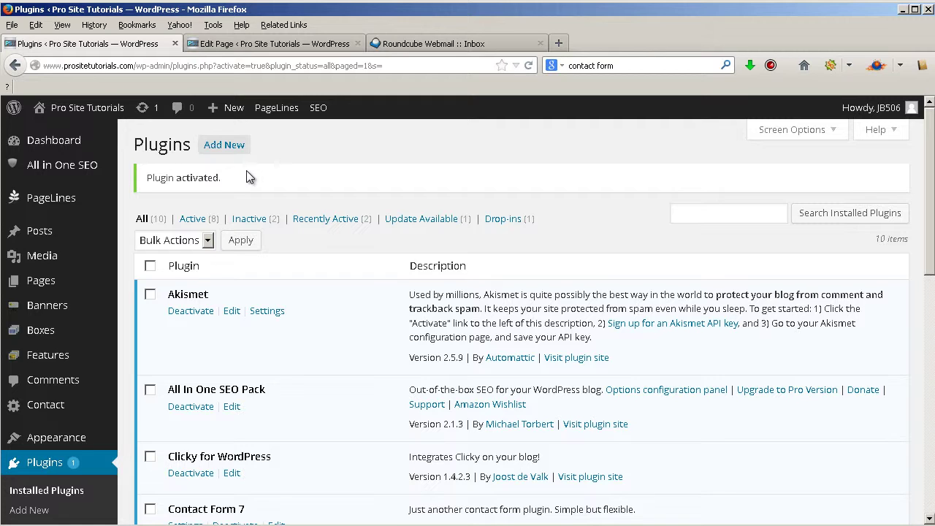
- Show the Contact Forms list with the default Contact form 1, shortcode id 992
scroll(247, 171, down, 2)
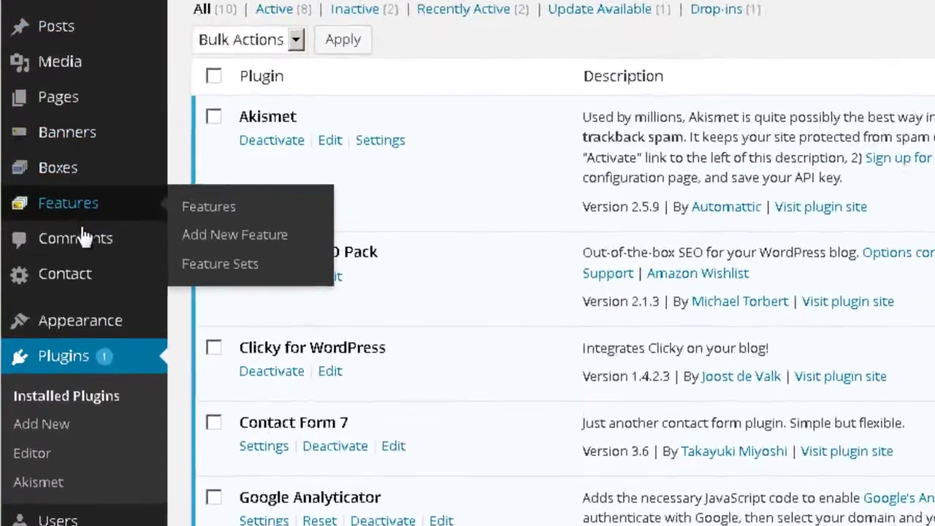
mouse_move(53, 324)
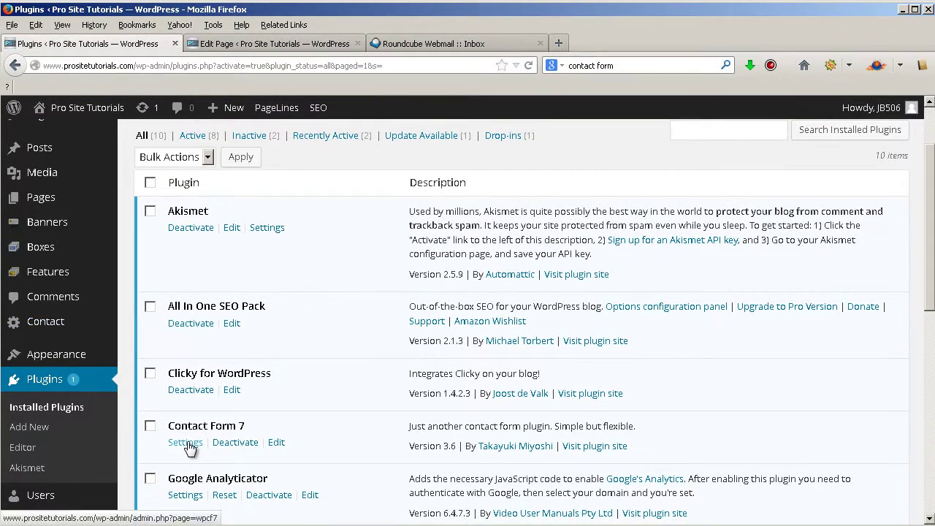
click(186, 443)
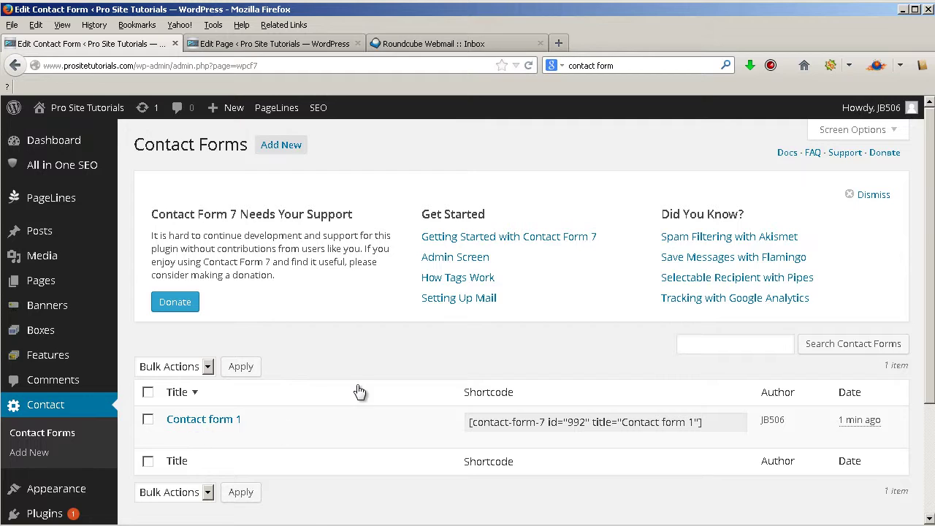
scroll(382, 372, down, 2)
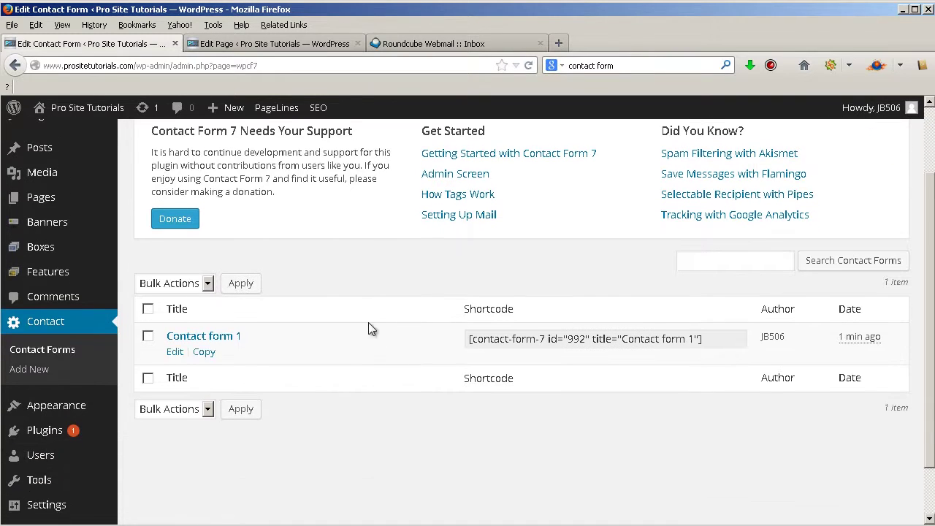
scroll(370, 270, up, 2)
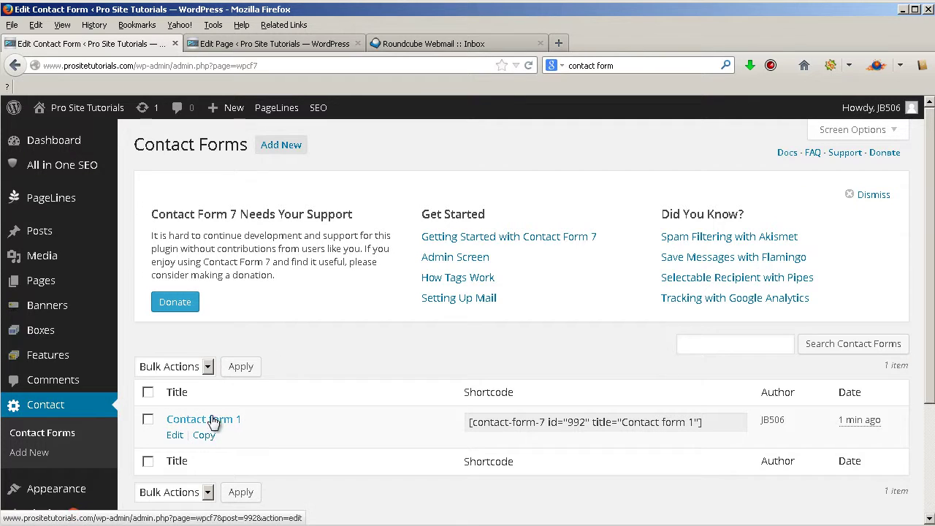
- Open Contact form 1 in the editor and look over its form, mail and message settings
click(182, 435)
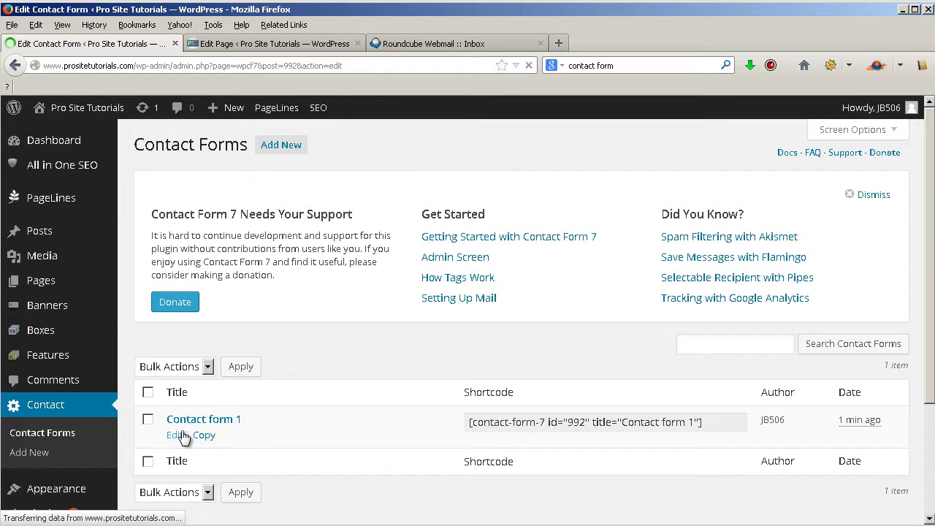
scroll(325, 260, down, 5)
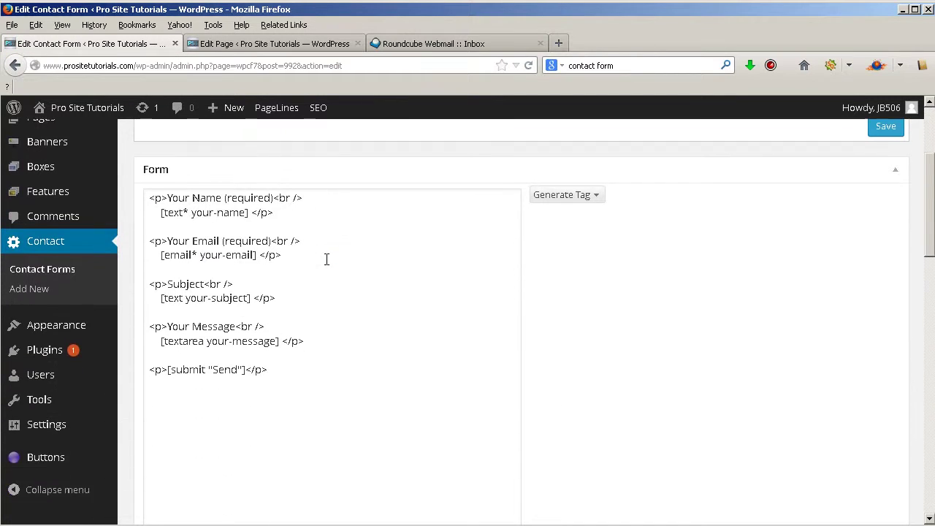
scroll(327, 260, down, 6)
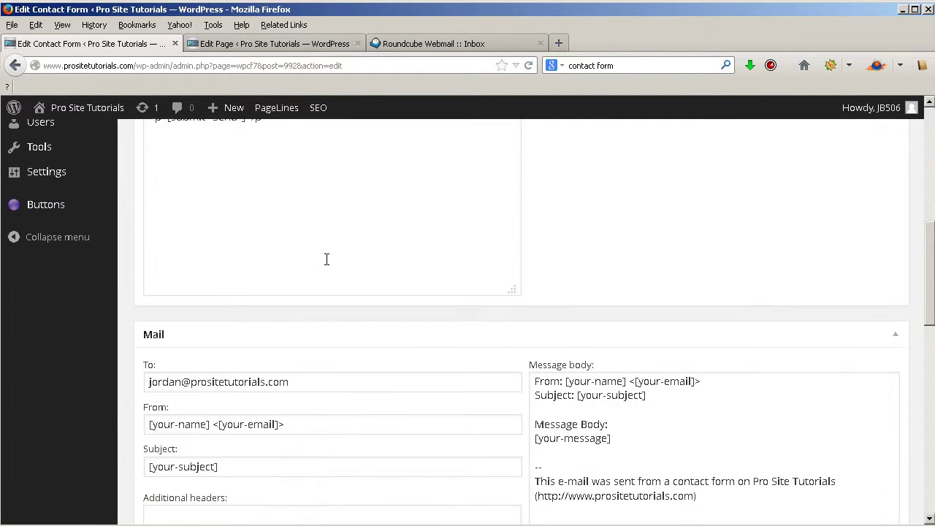
scroll(326, 259, down, 5)
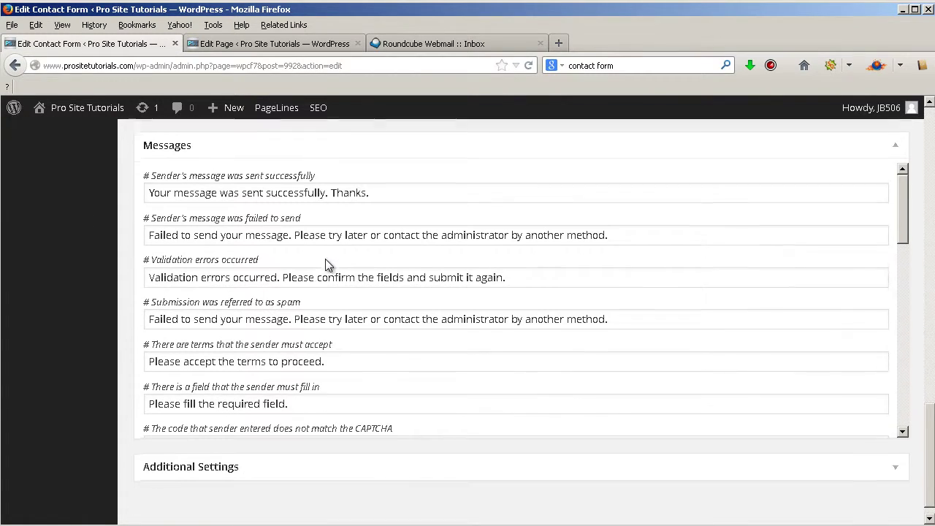
scroll(428, 443, up, 1)
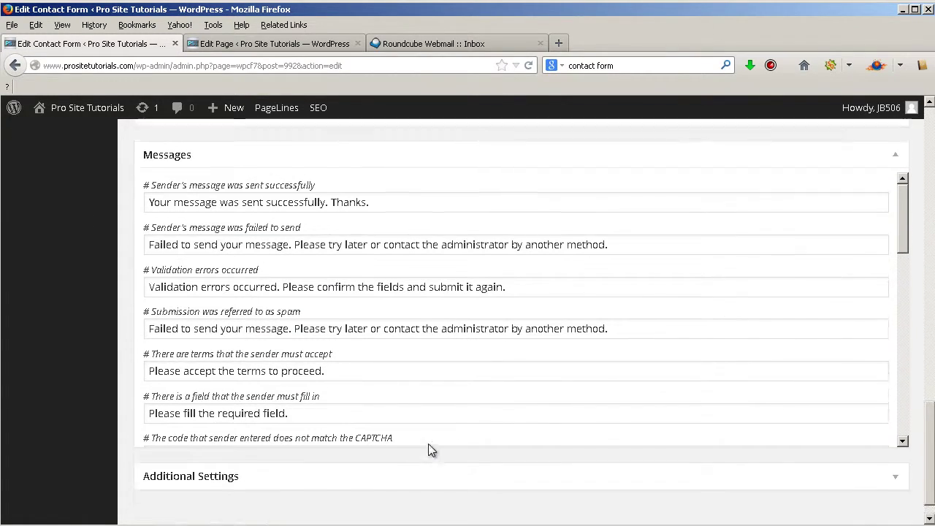
scroll(398, 271, up, 12)
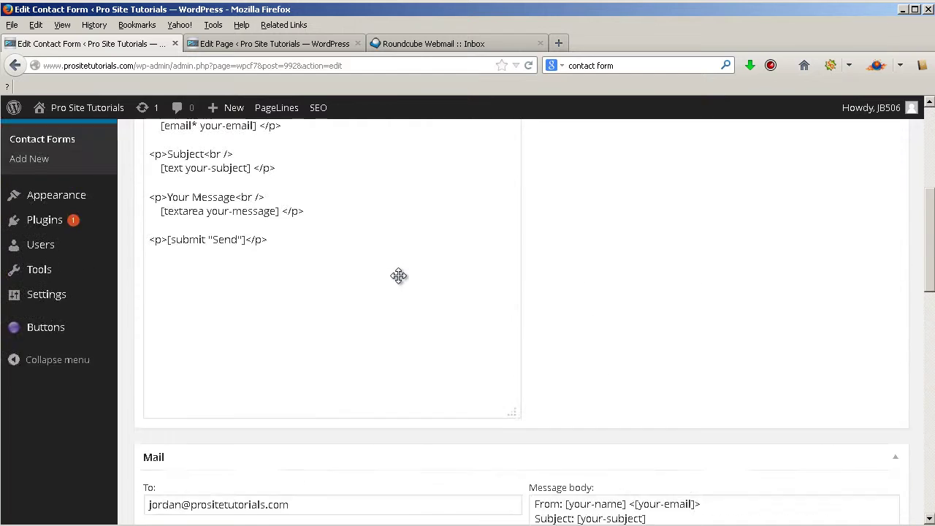
scroll(406, 266, up, 3)
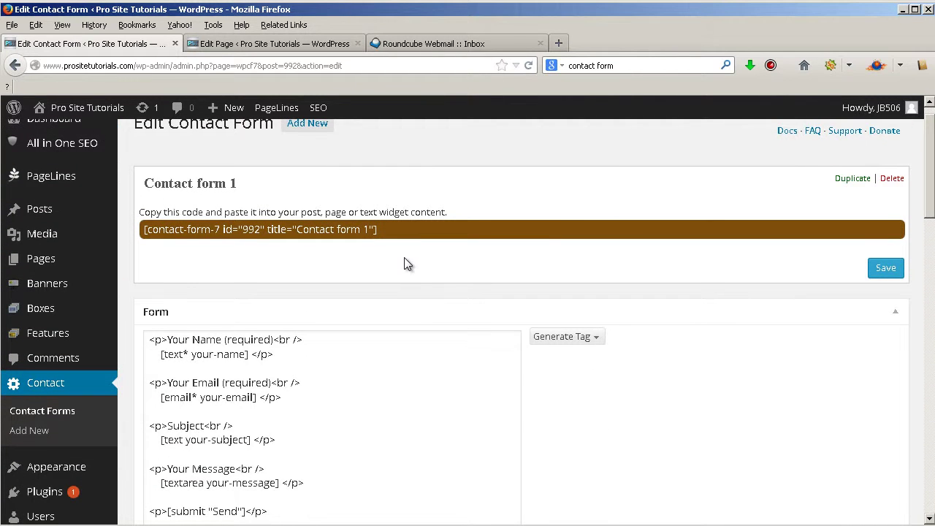
scroll(402, 258, up, 1)
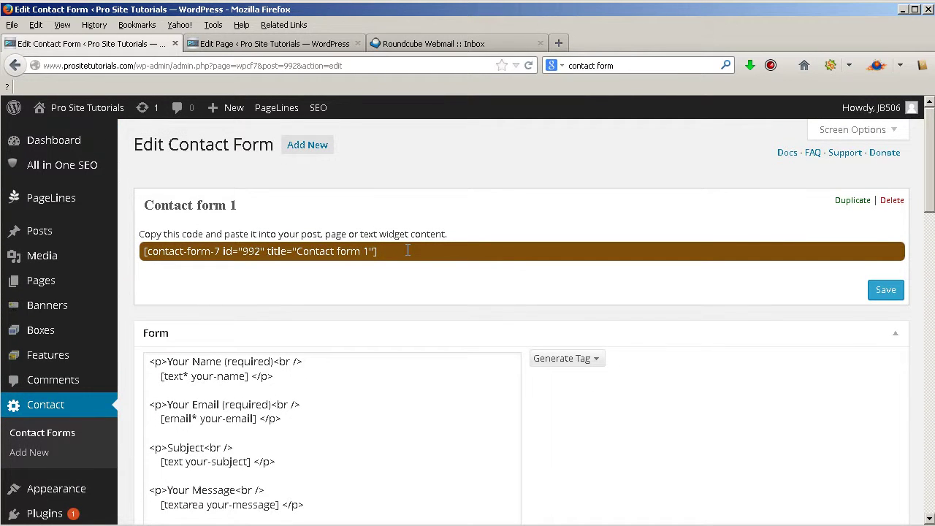
- Select and copy the form's embed shortcode at the top of the editor
click(401, 250)
click(379, 251)
drag(383, 251, 432, 253)
key(ctrl+c)
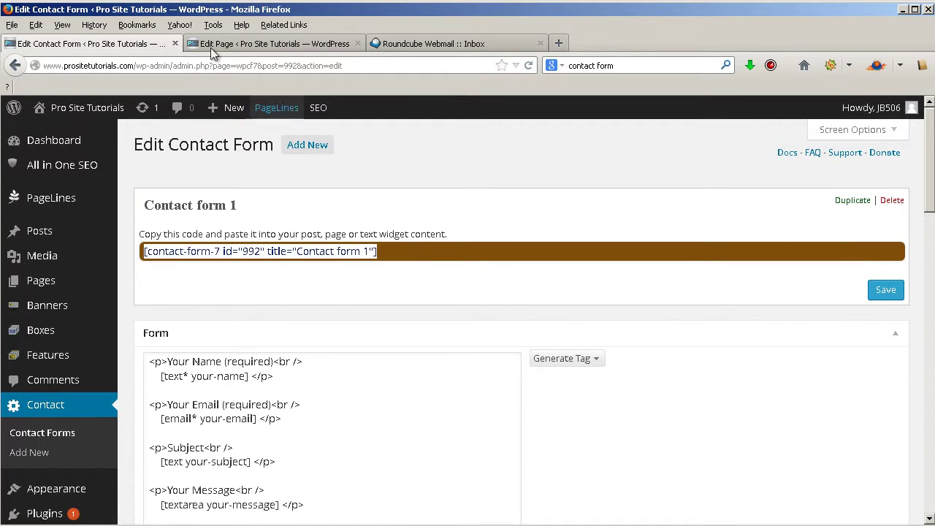
- Paste Contact form 1's shortcode into the Contact page body and preview the page
click(244, 43)
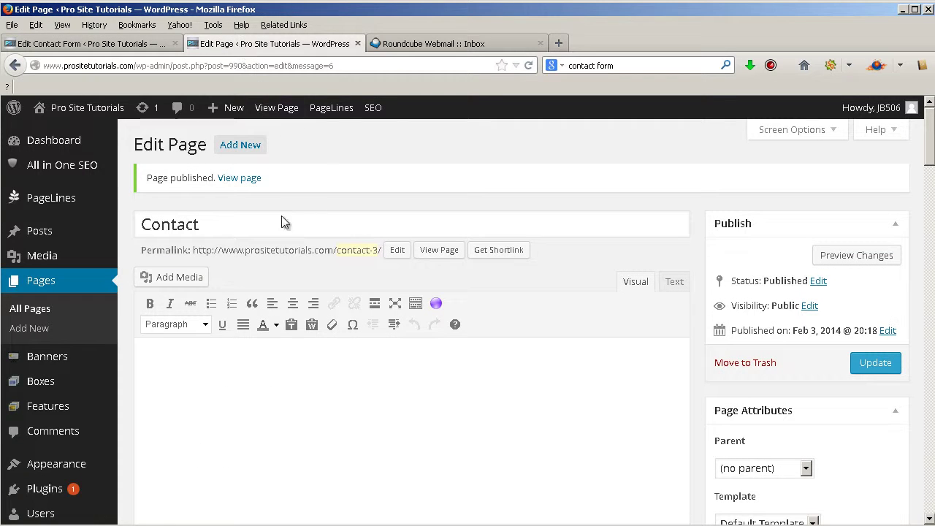
click(268, 371)
key(ctrl+v)
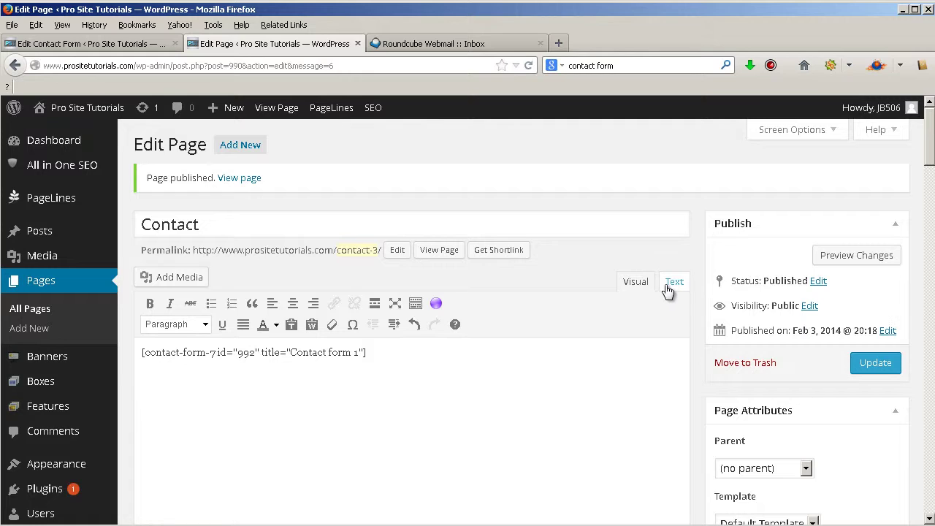
click(851, 256)
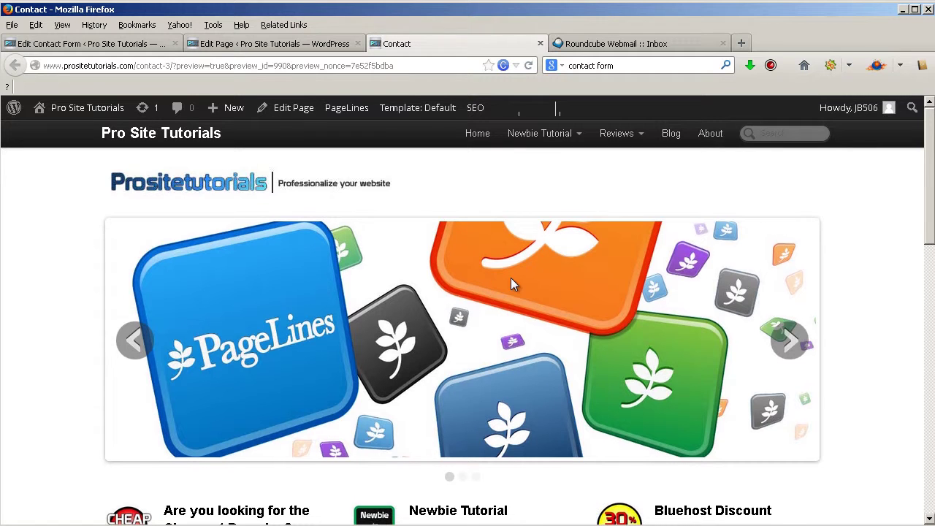
- Enter a sample sender name and e-mail address in the Contact page form
scroll(511, 279, down, 2)
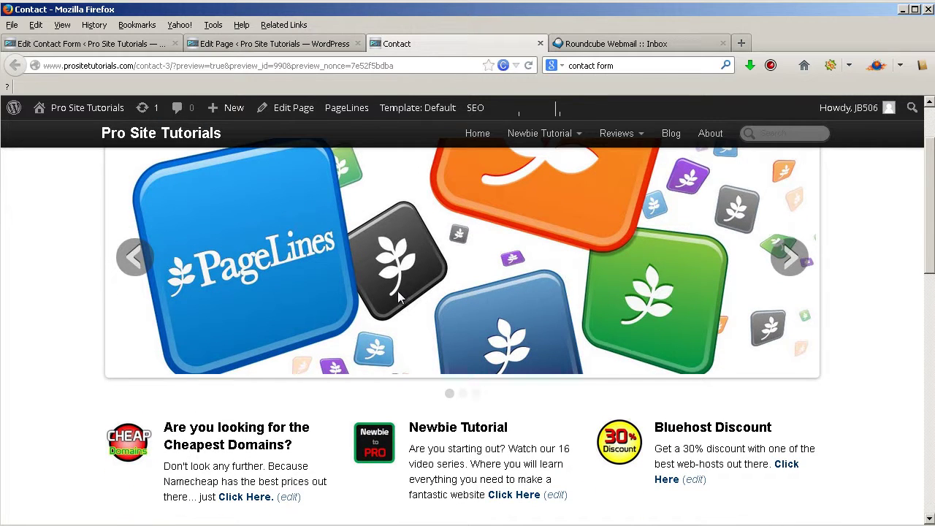
scroll(399, 296, down, 2)
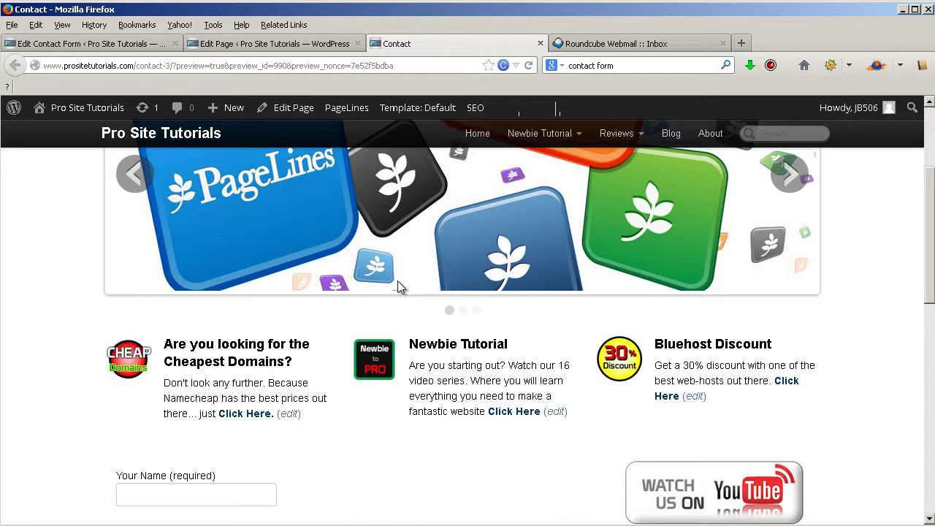
scroll(398, 285, down, 7)
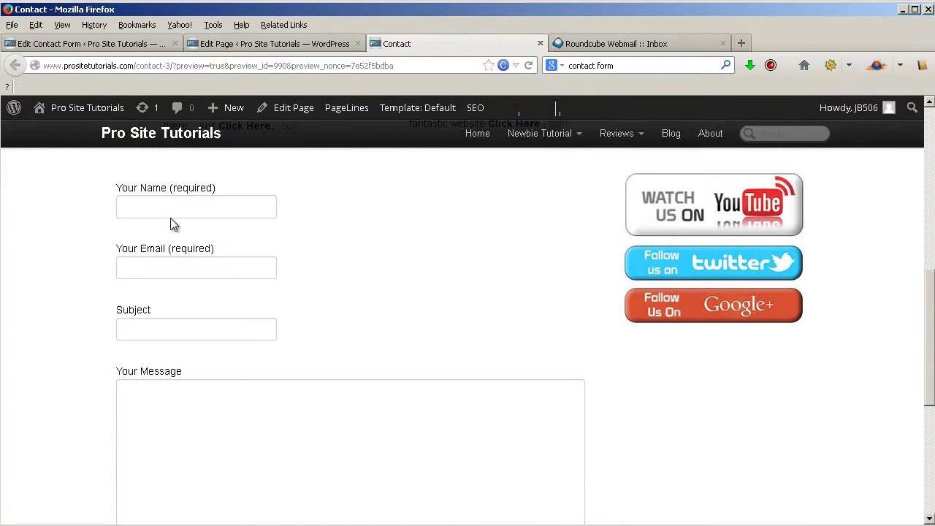
scroll(173, 211, down, 1)
scroll(188, 223, up, 2)
scroll(188, 226, down, 4)
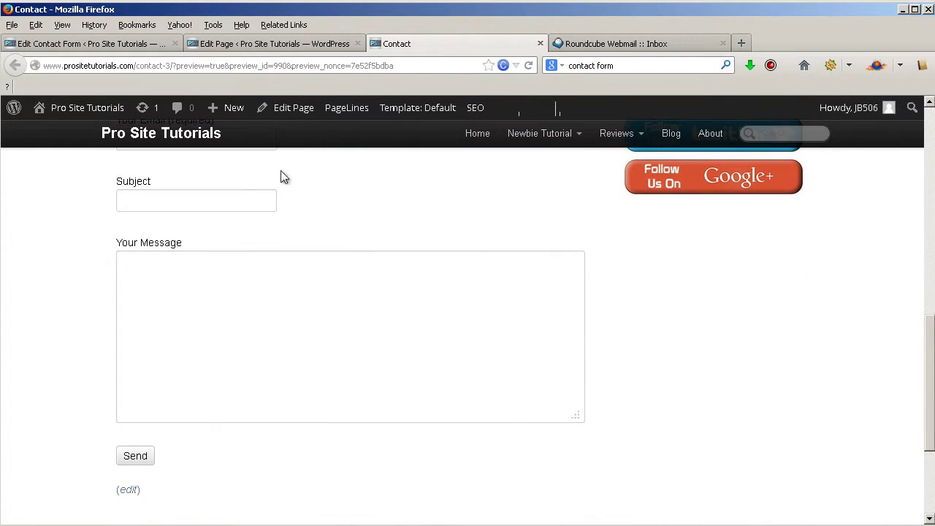
scroll(263, 253, up, 4)
scroll(292, 248, down, 2)
scroll(544, 262, up, 2)
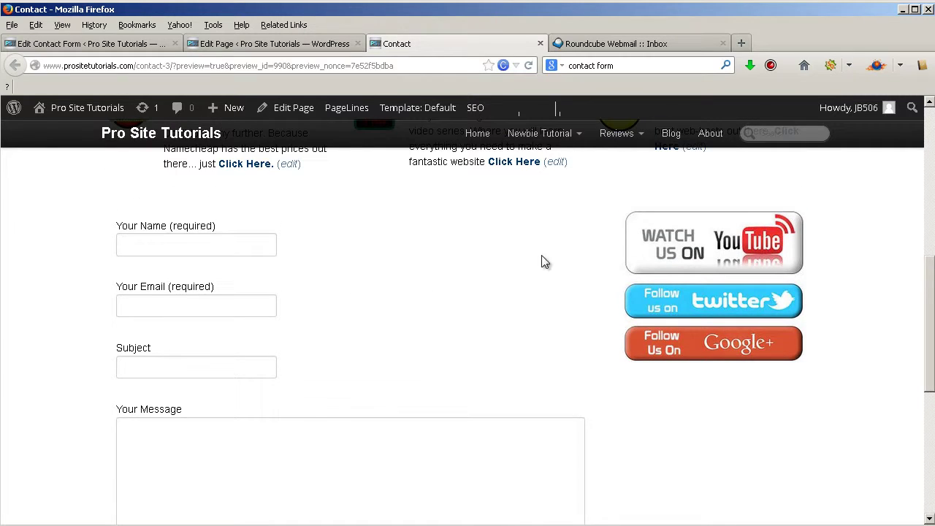
click(248, 245)
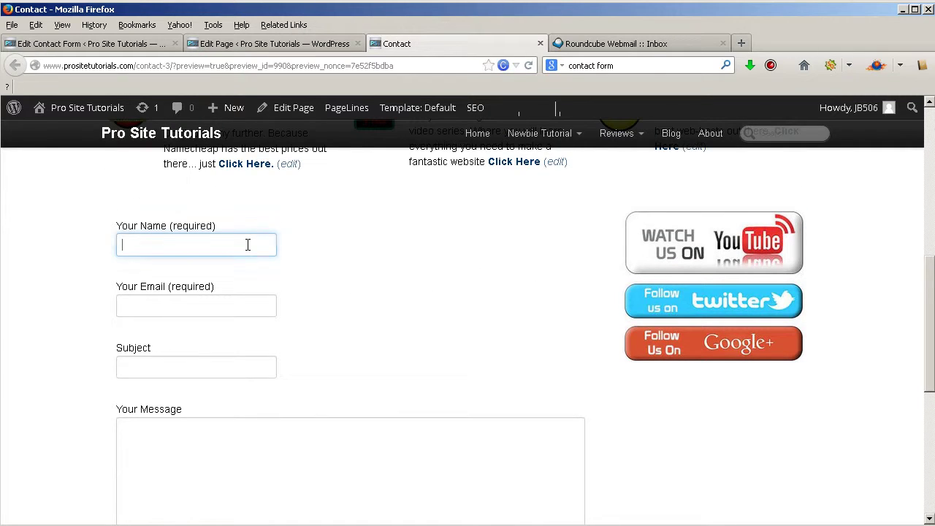
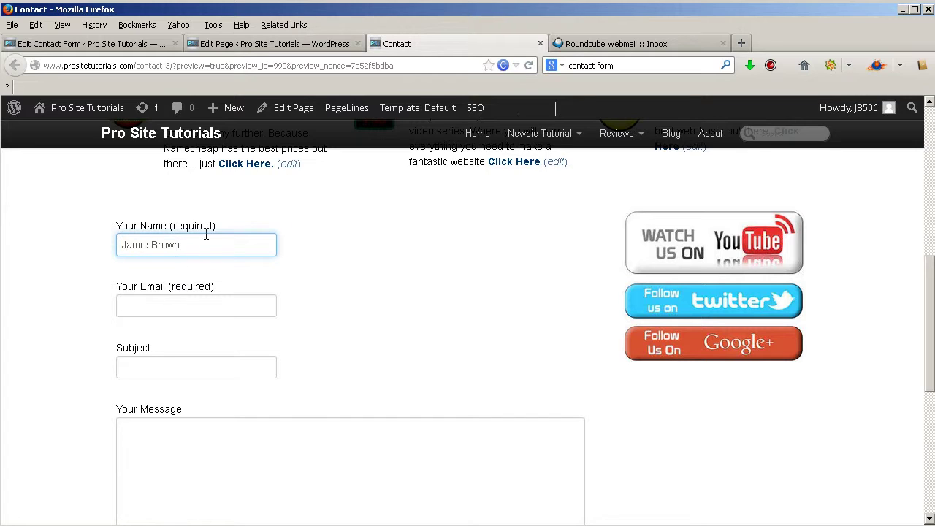
click(179, 304)
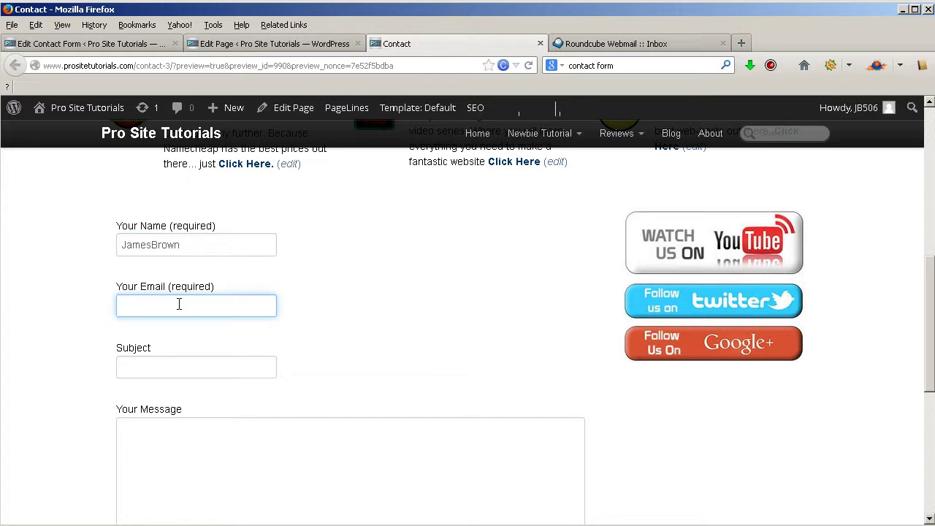
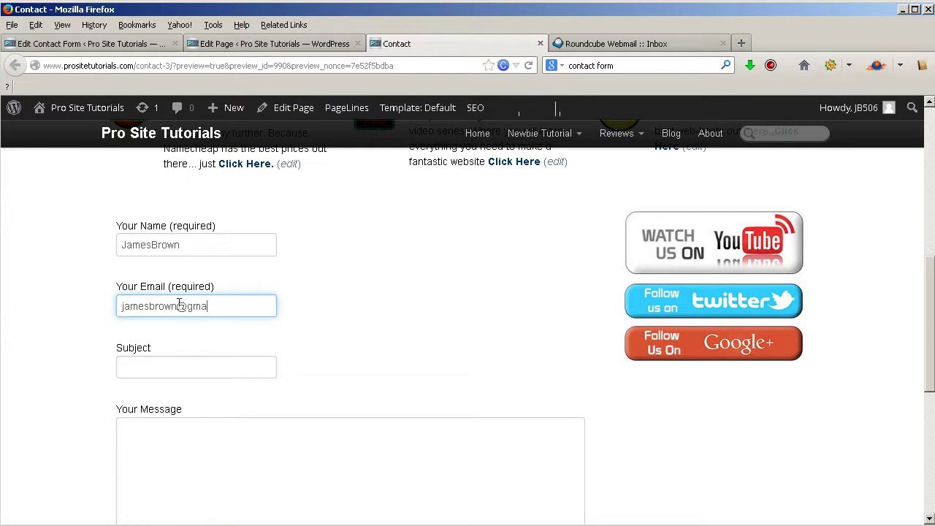
- Enter 'text' as both subject and message, then send the test form
click(152, 360)
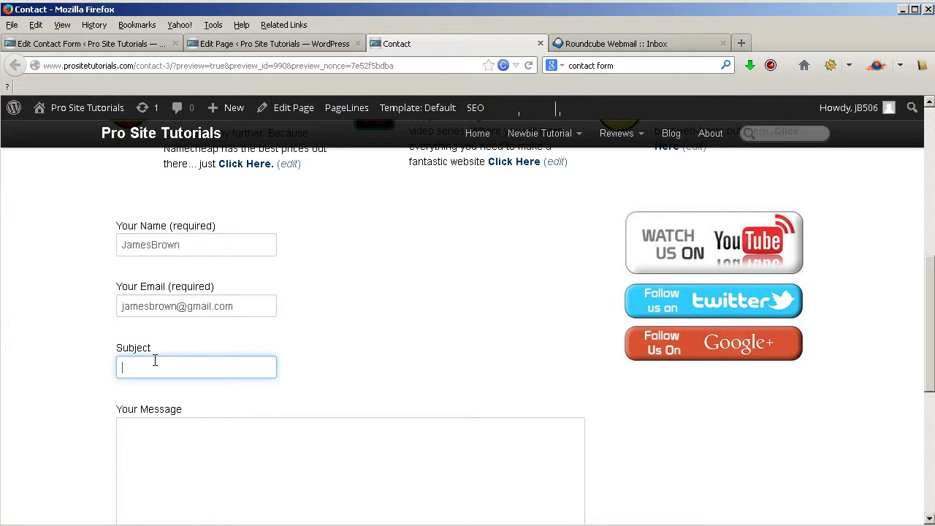
text(text)
click(190, 433)
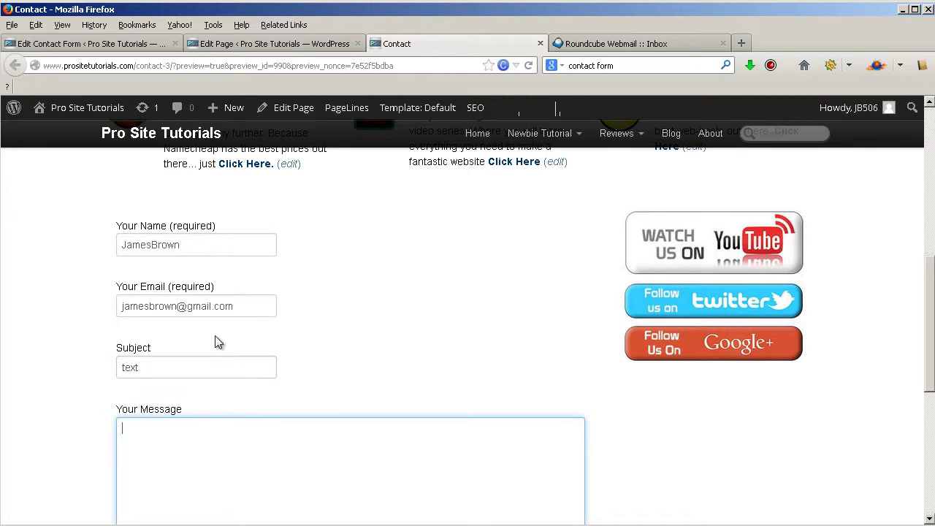
text(text)
scroll(248, 259, down, 3)
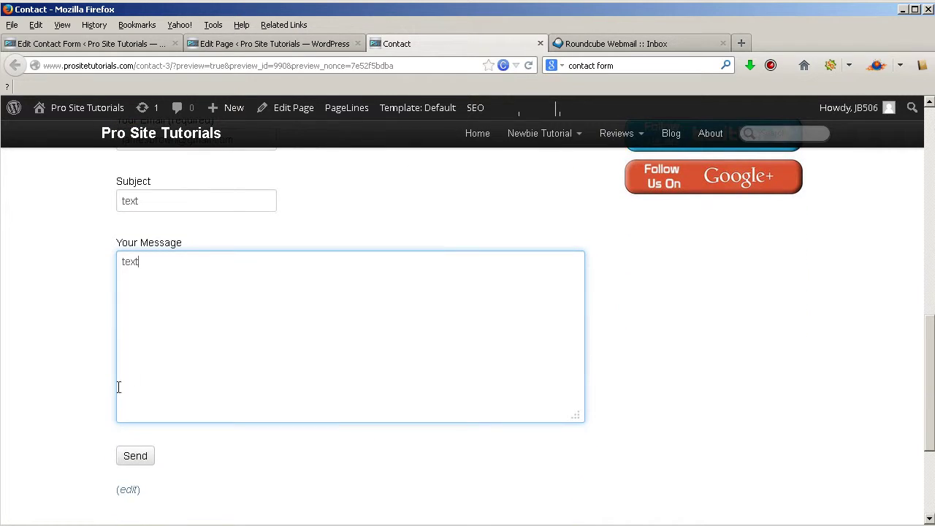
click(133, 456)
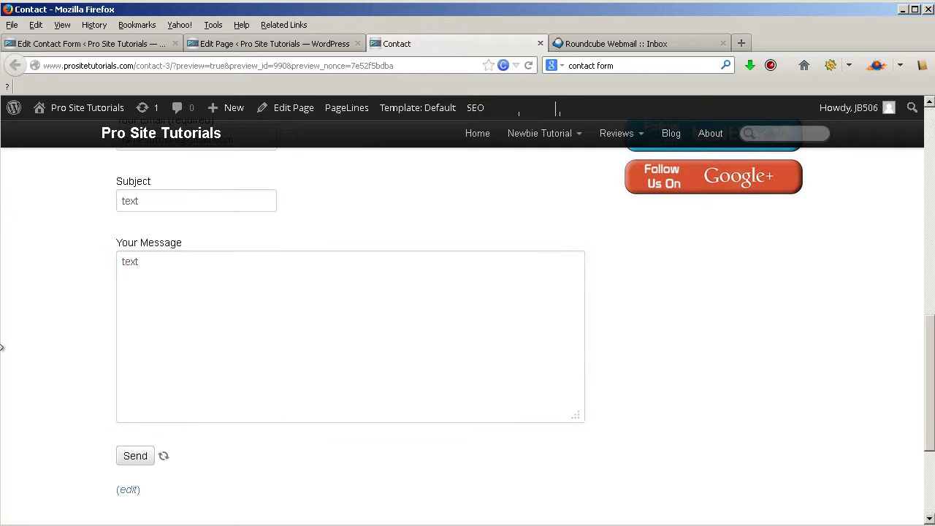
click(586, 45)
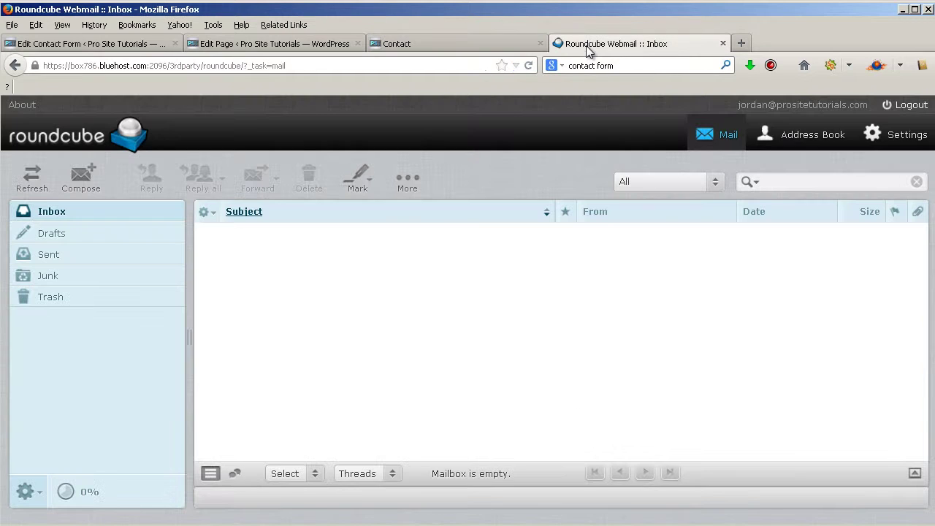
- Open the 'text' test e-mail in the Roundcube inbox, then return to the Contact page
click(46, 213)
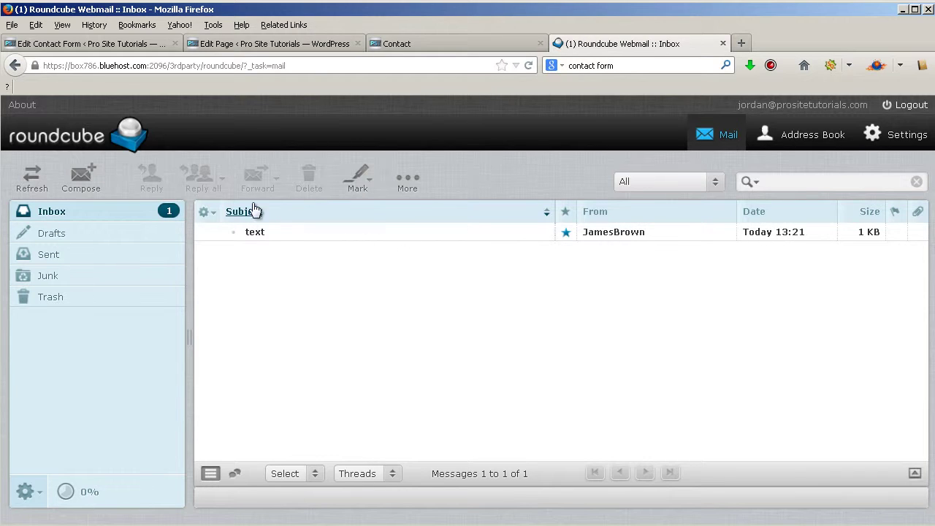
click(280, 234)
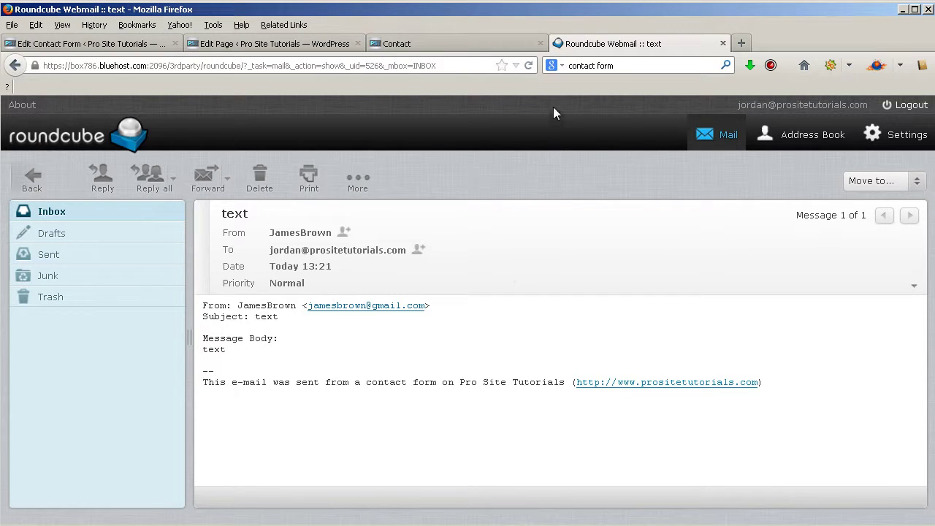
click(470, 41)
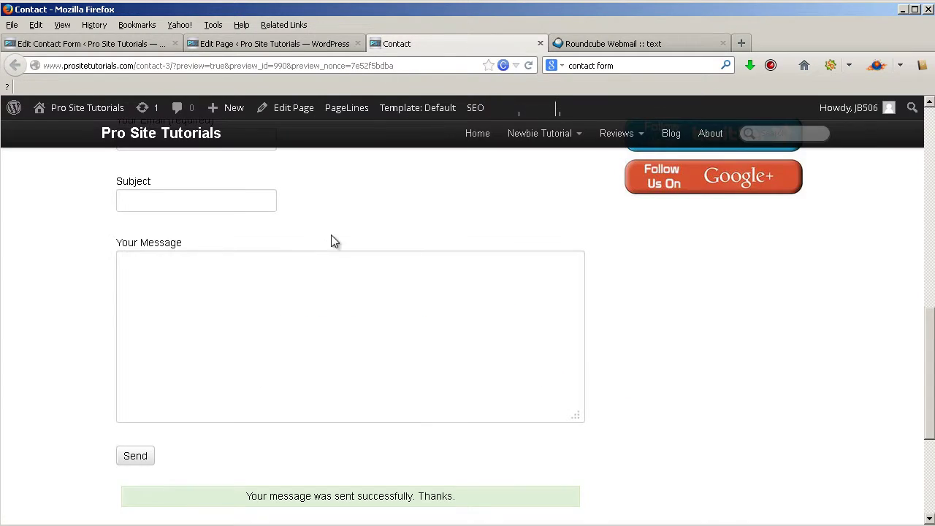
- Check the form on the Contact page, then return to the Contact form 1 editor
scroll(331, 235, up, 5)
scroll(330, 233, down, 2)
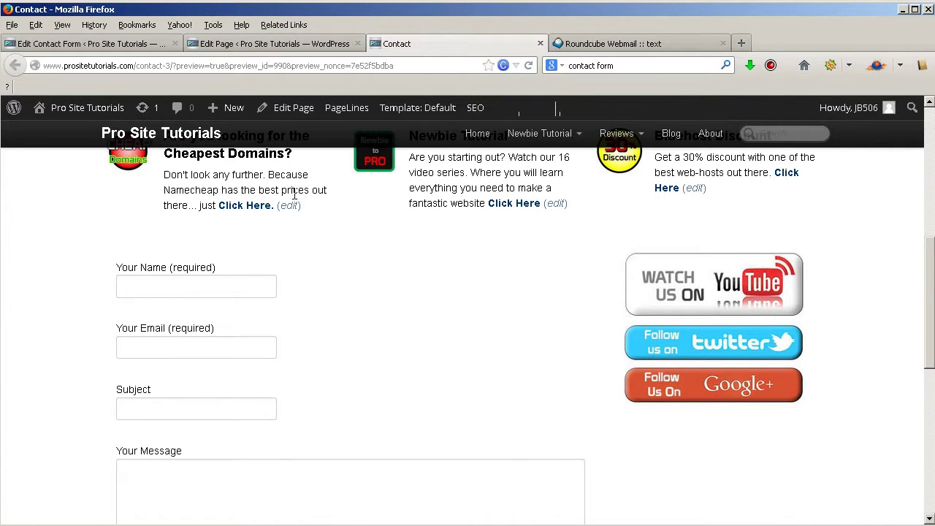
scroll(339, 240, down, 2)
scroll(307, 324, down, 2)
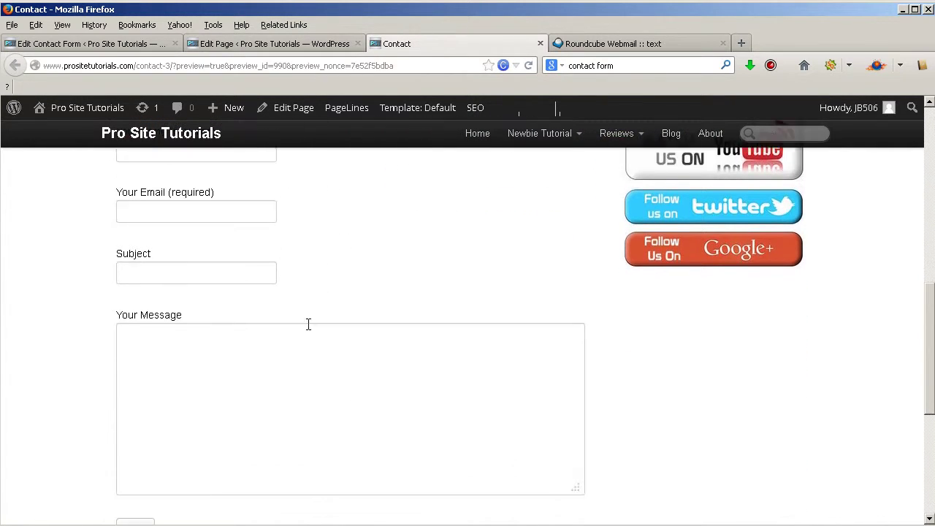
scroll(464, 296, up, 2)
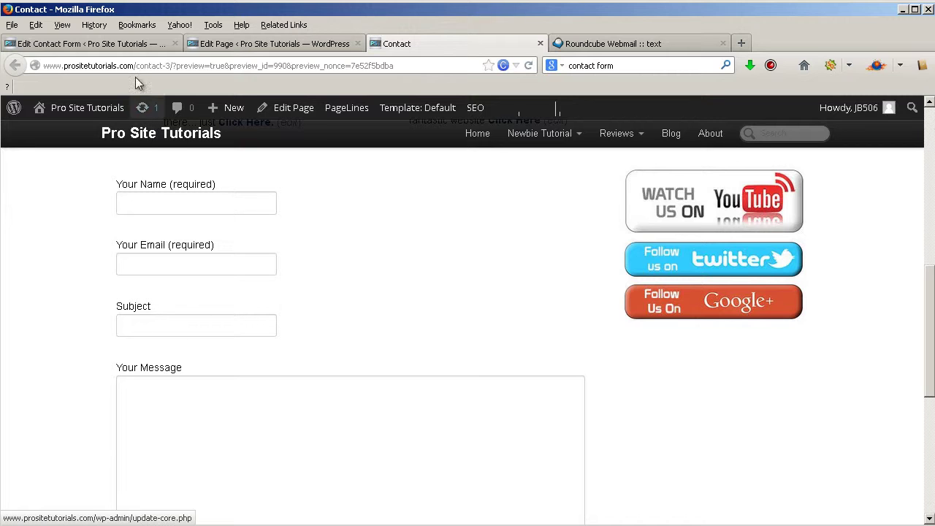
click(126, 45)
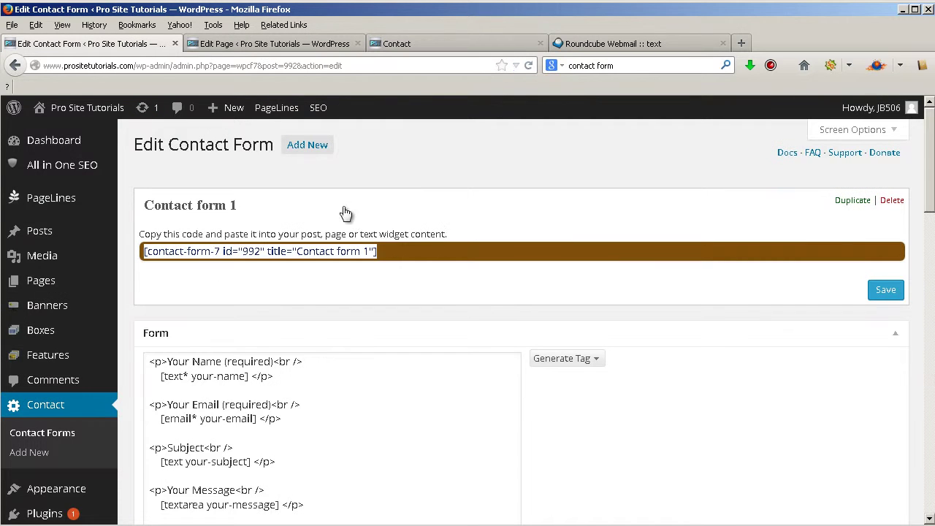
- Inspect Contact form 1's markup and its [submit "Send"] tag, then return to the Contact preview
scroll(473, 292, down, 4)
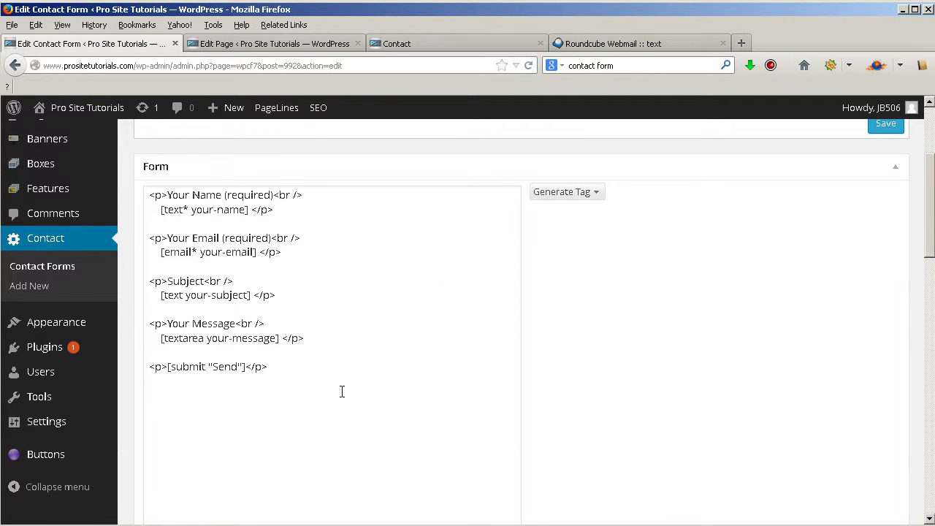
drag(342, 392, 150, 170)
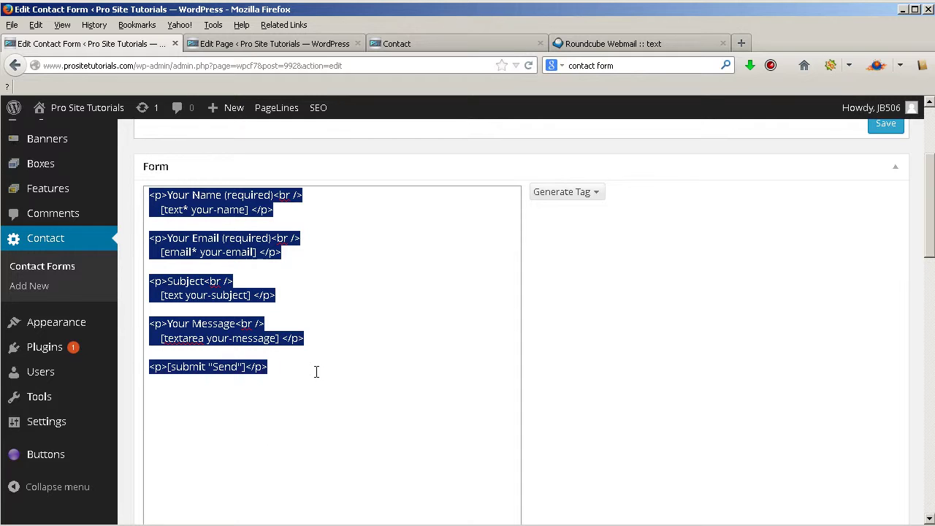
click(323, 335)
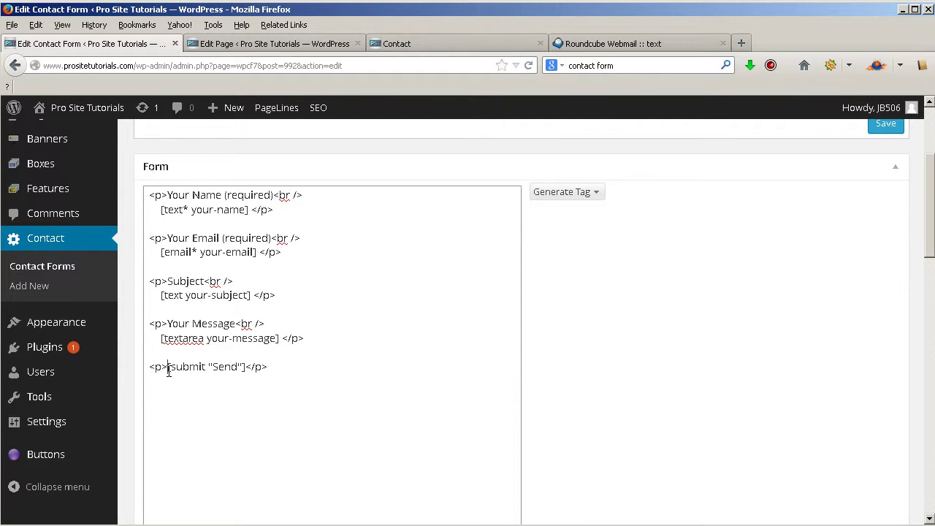
drag(167, 371, 248, 370)
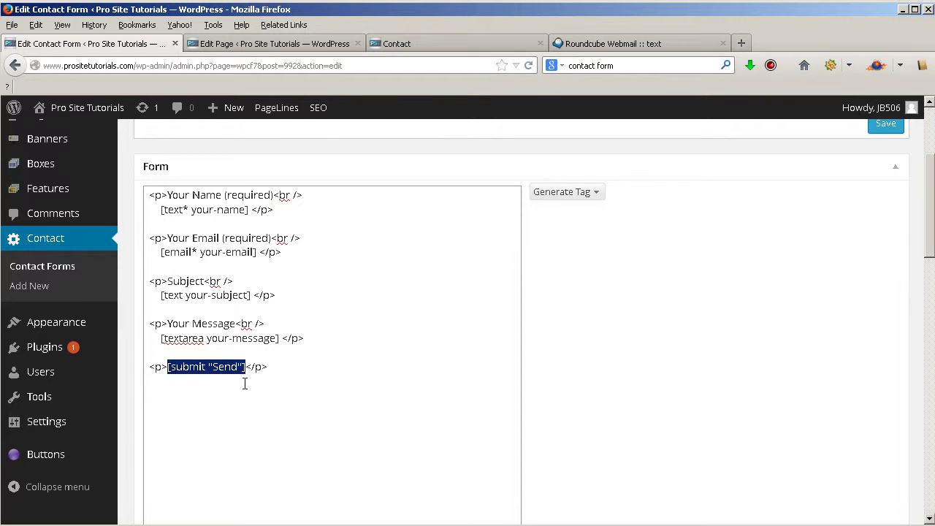
click(454, 41)
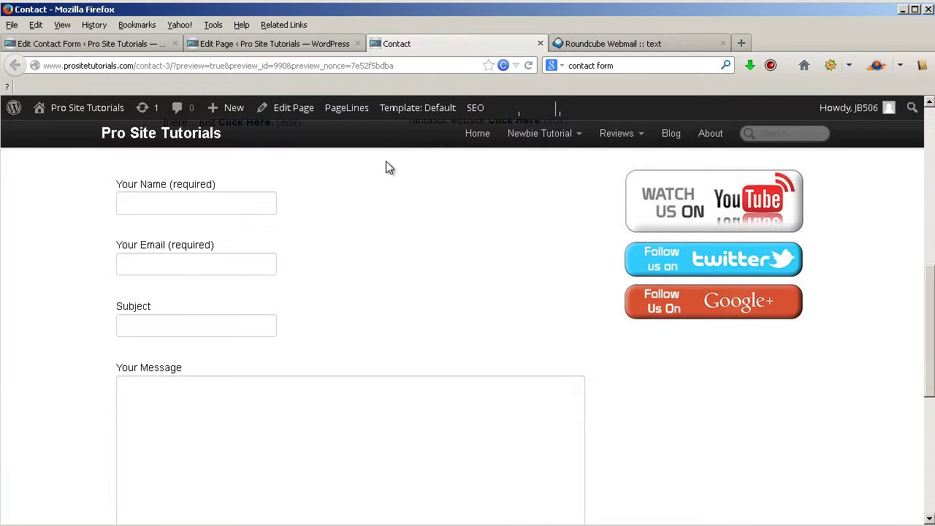
scroll(227, 356, down, 6)
scroll(133, 367, up, 4)
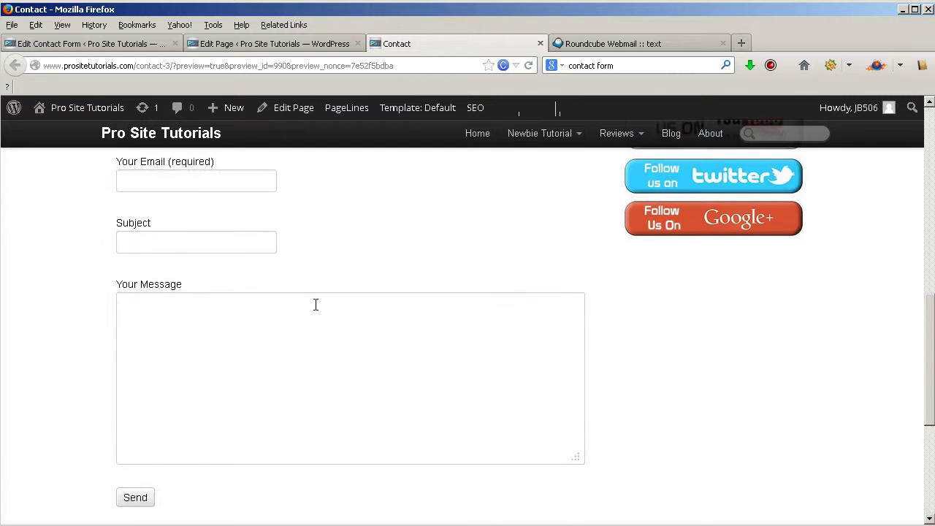
scroll(170, 241, up, 1)
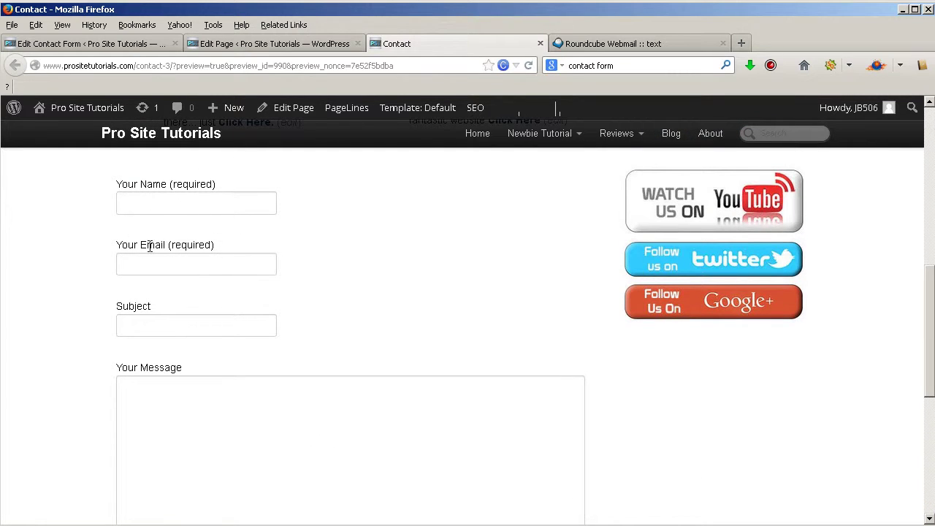
scroll(209, 185, down, 2)
scroll(319, 282, up, 3)
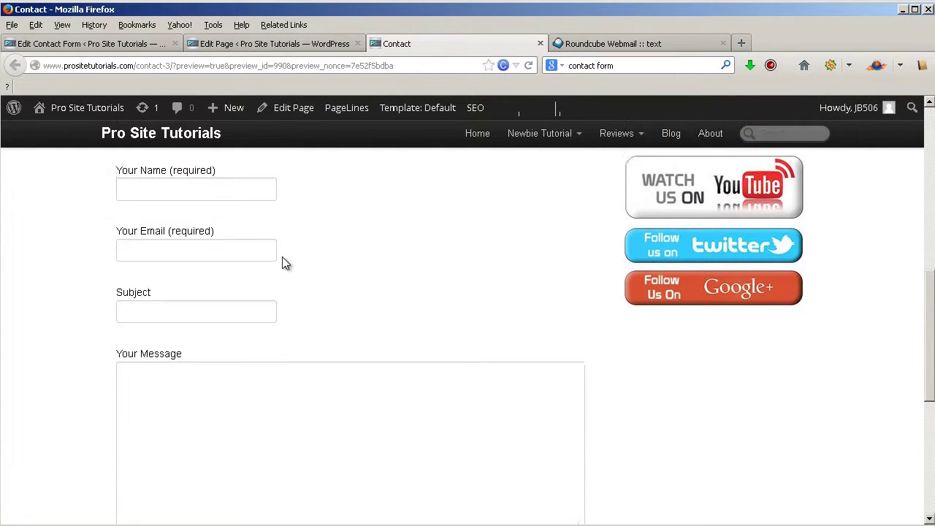
scroll(285, 254, up, 2)
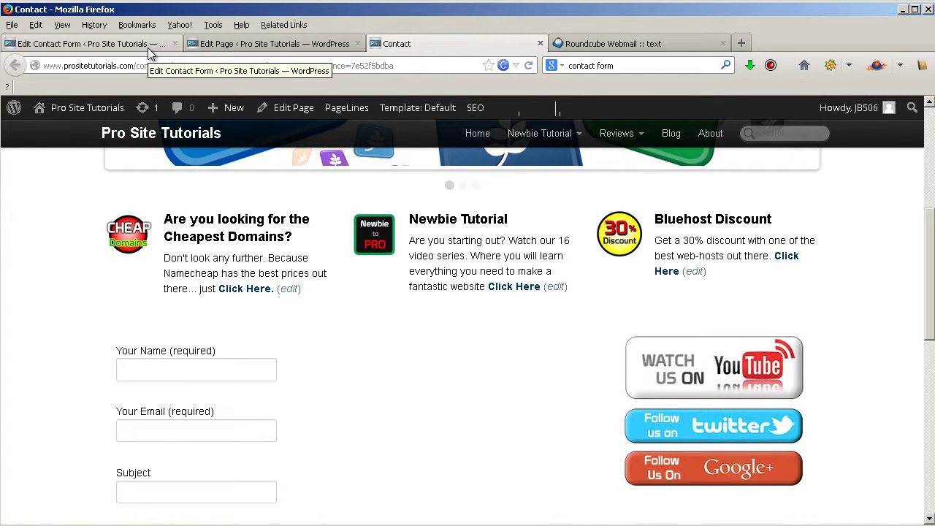
- Move the Your Email paragraph below the Subject field in the form template
click(148, 47)
drag(282, 252, 144, 235)
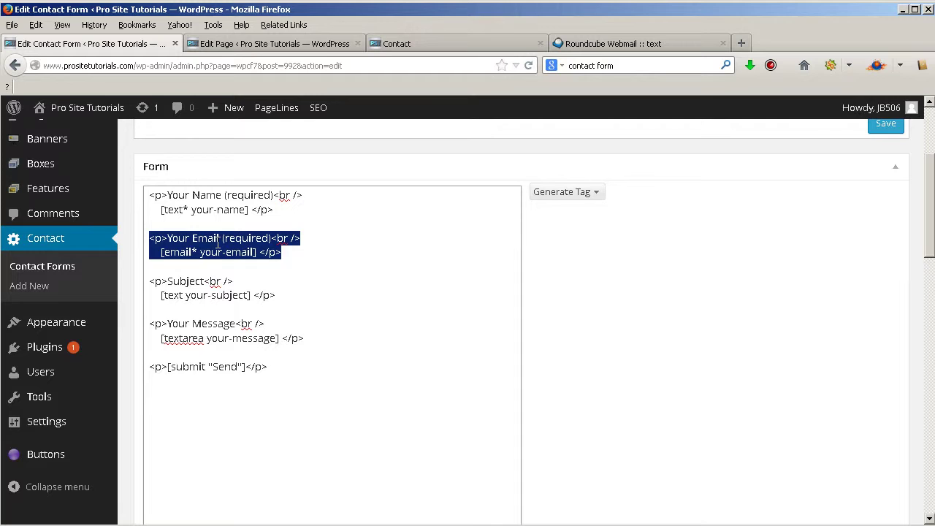
key(BackSpace)
key(ctrl+x)
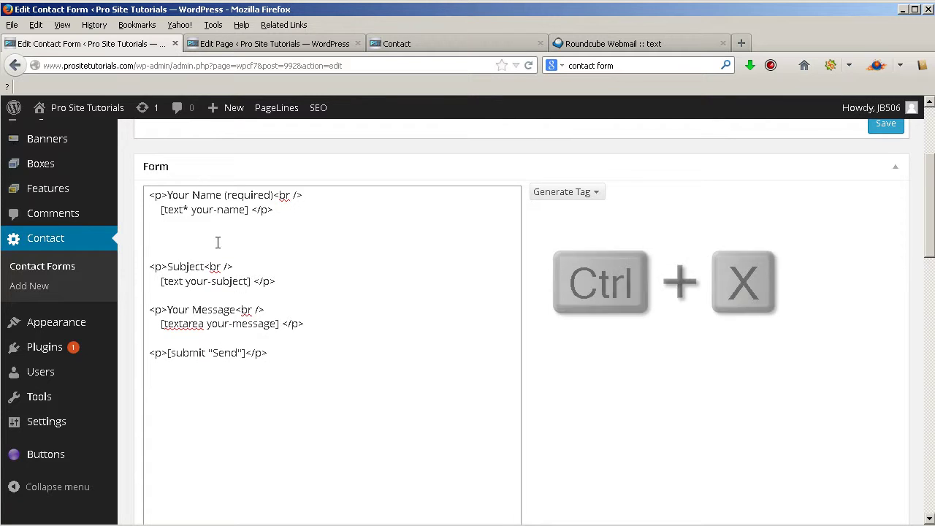
key(Delete)
key(Delete)
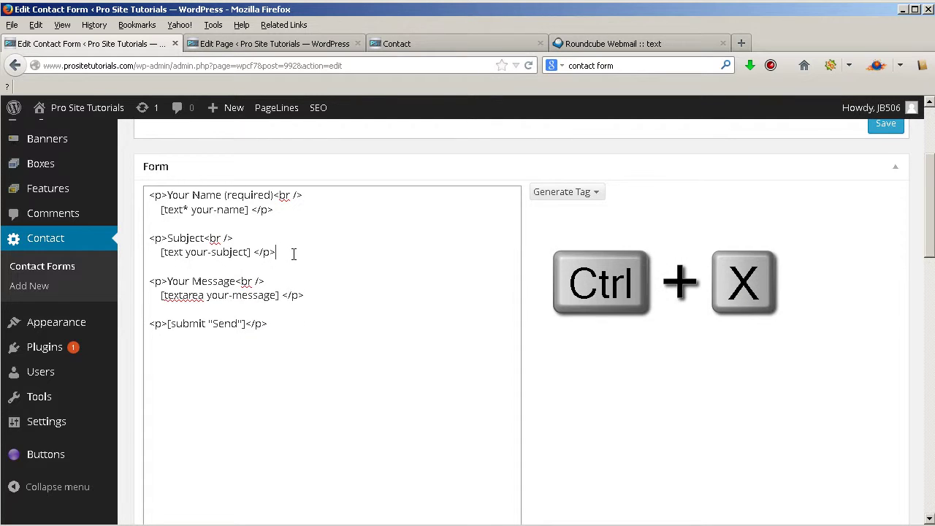
key(Return)
key(Return)
key(ctrl+v)
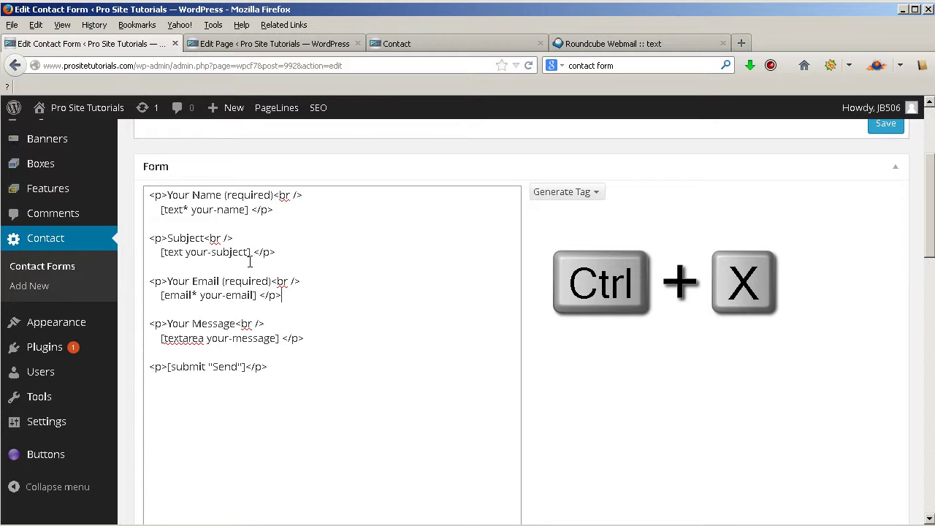
- Save Contact form 1 and return to the Contact page preview
scroll(249, 261, down, 2)
scroll(605, 231, up, 6)
scroll(836, 279, down, 2)
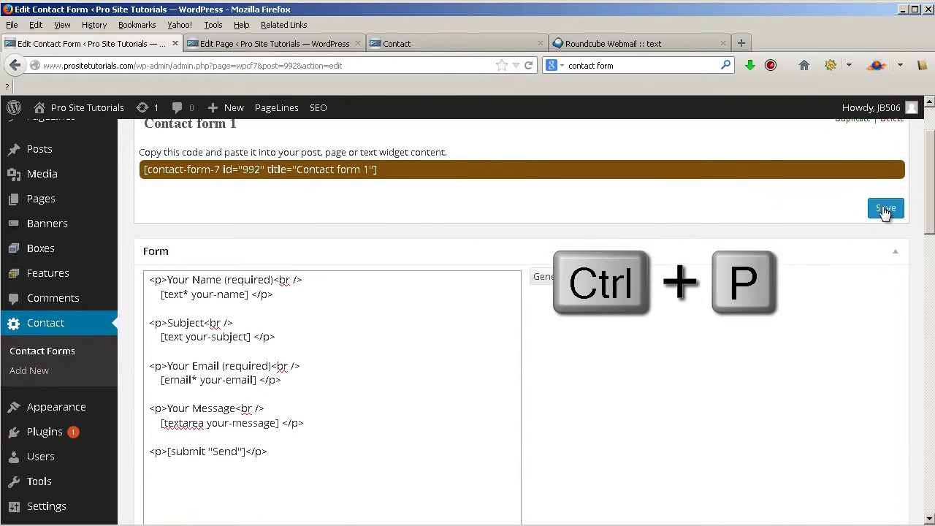
click(885, 209)
mouse_move(307, 107)
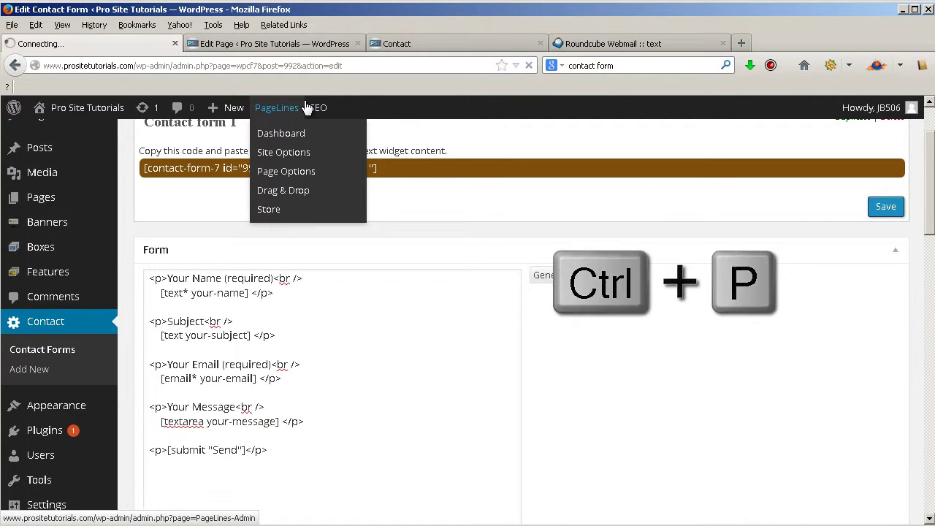
click(449, 35)
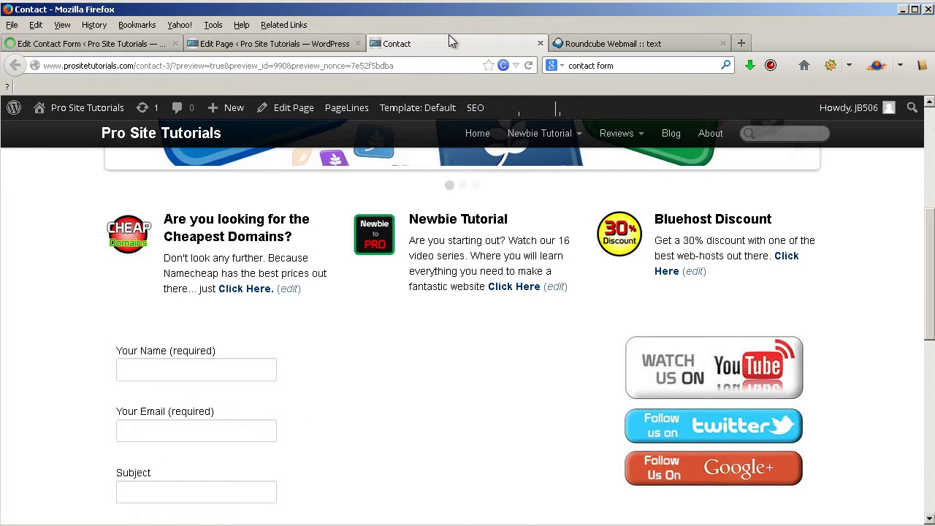
- Reload the Contact preview to check Your Email now follows Subject, then return to Contact form 1
click(528, 65)
mouse_move(531, 135)
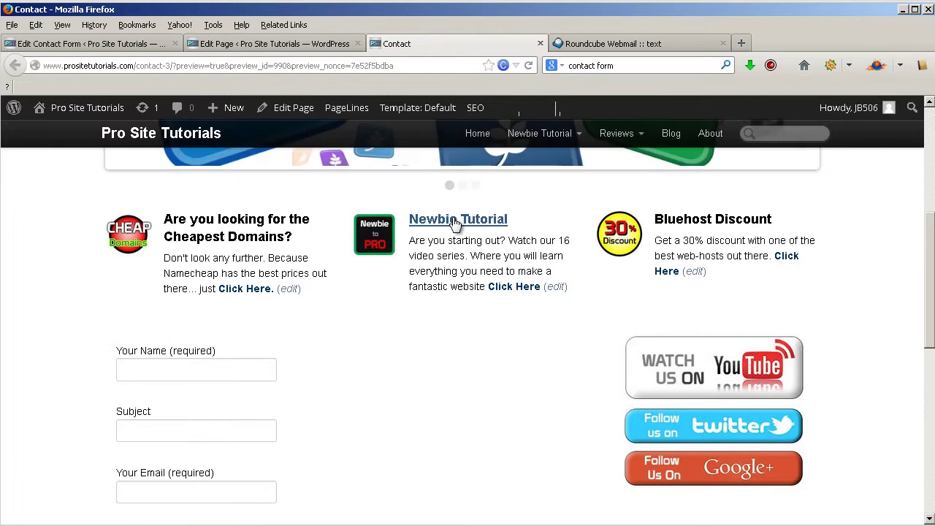
scroll(411, 219, down, 4)
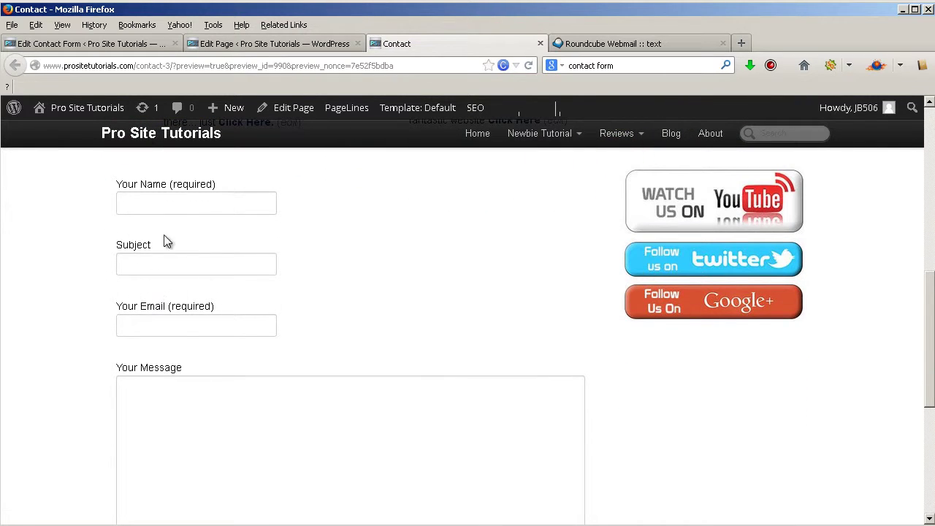
click(155, 48)
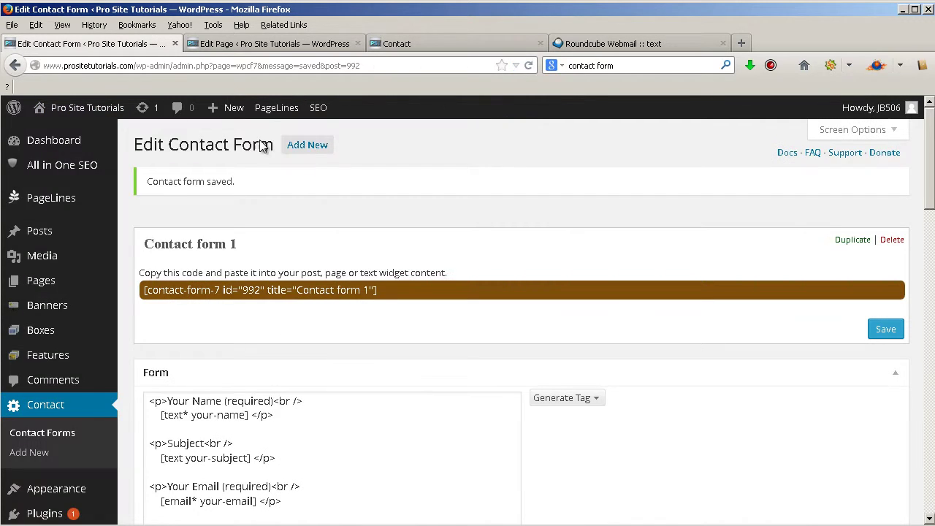
- Show the Generate Tag list of field types that can be added
scroll(241, 271, down, 5)
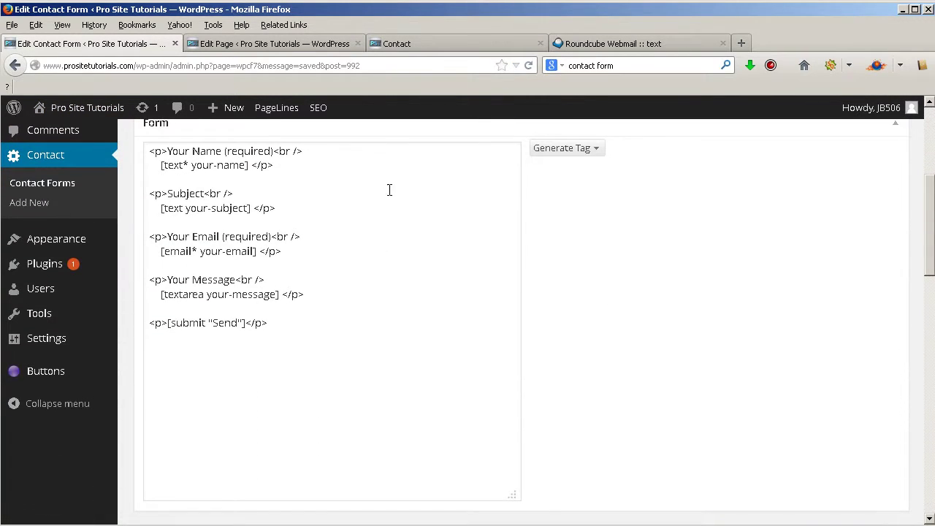
scroll(399, 188, up, 2)
click(597, 233)
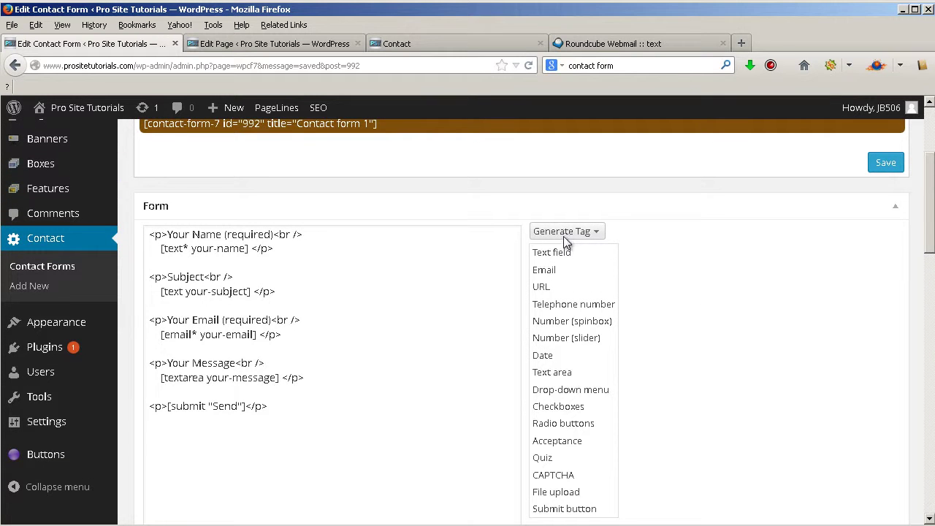
- Scroll down to the Mail settings, with From [your-name] <[your-email]> and Subject [your-subject]
scroll(574, 373, up, 2)
scroll(582, 292, down, 2)
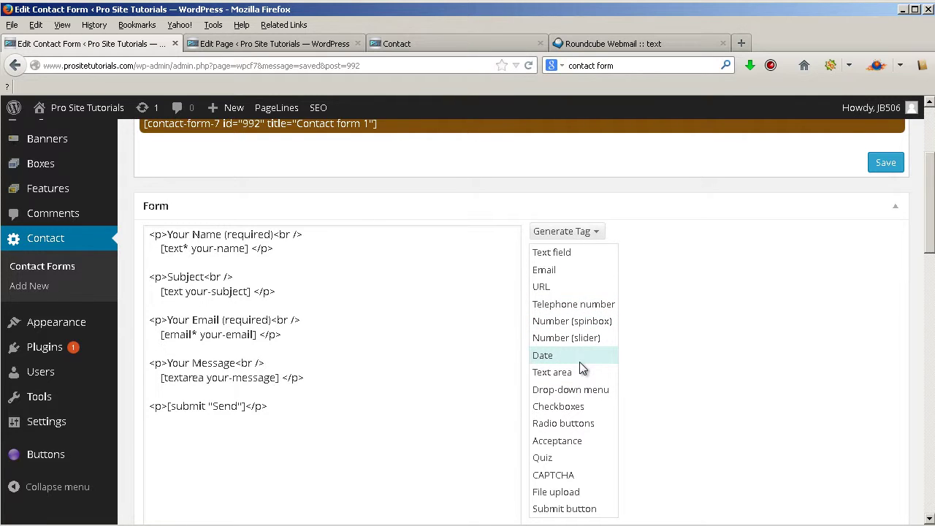
scroll(579, 361, down, 2)
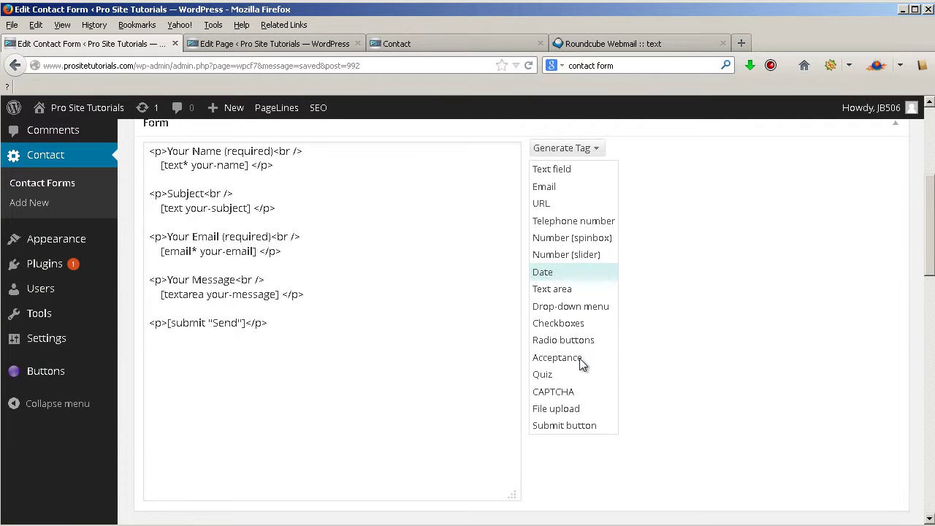
scroll(577, 260, down, 4)
scroll(480, 368, down, 5)
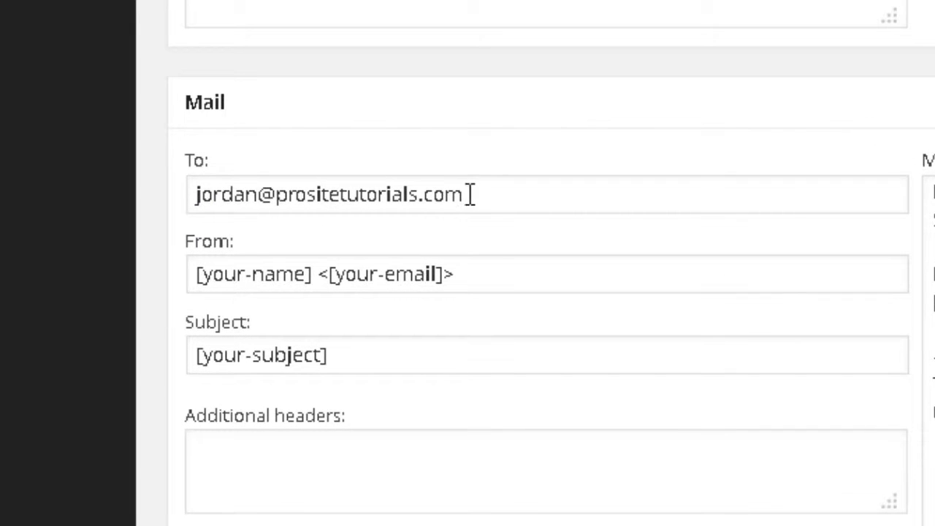
drag(471, 194, 192, 198)
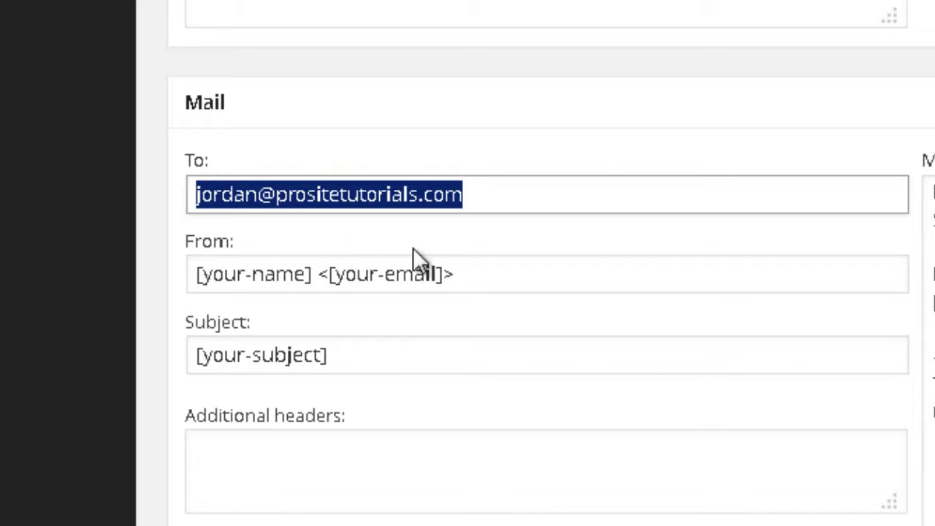
click(233, 207)
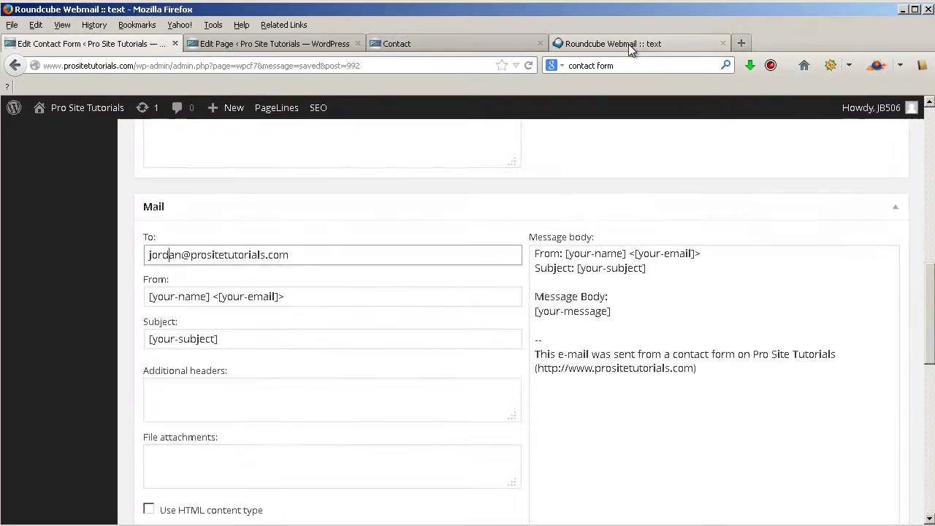
click(629, 44)
drag(840, 388, 205, 302)
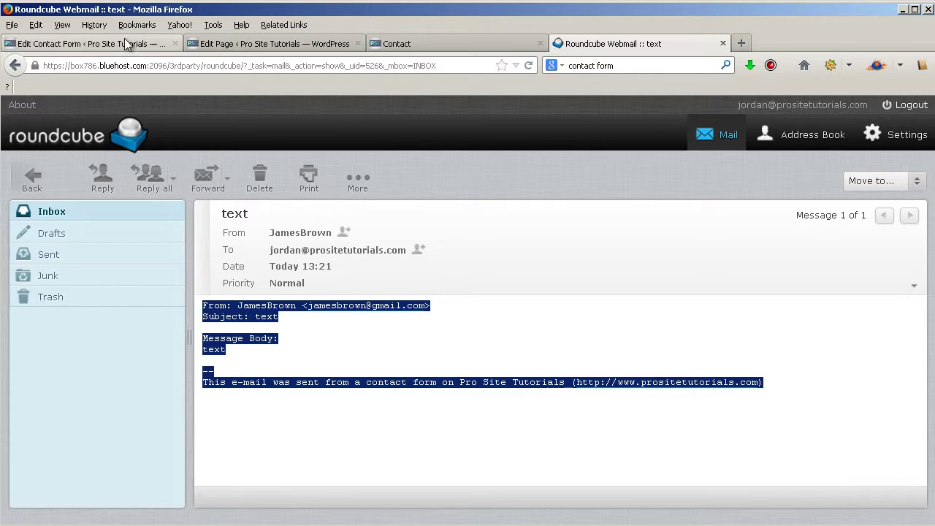
click(125, 43)
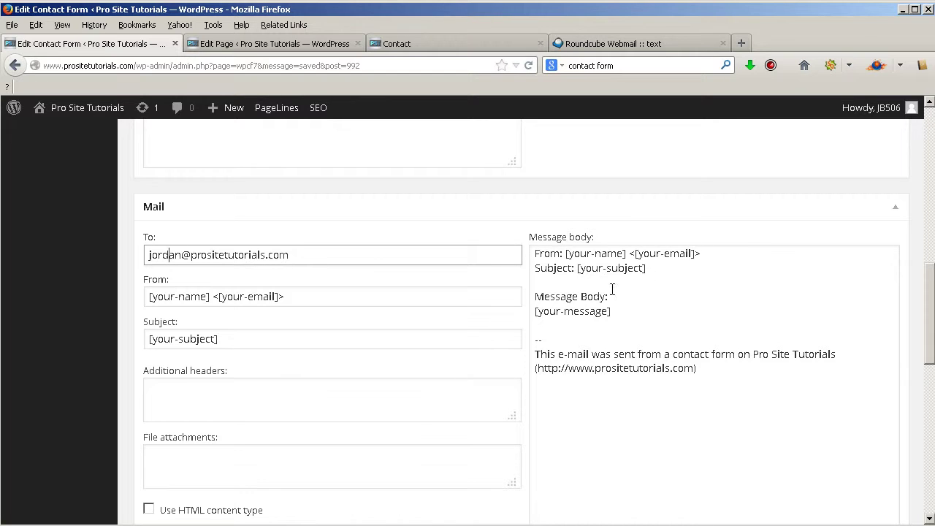
scroll(614, 301, down, 5)
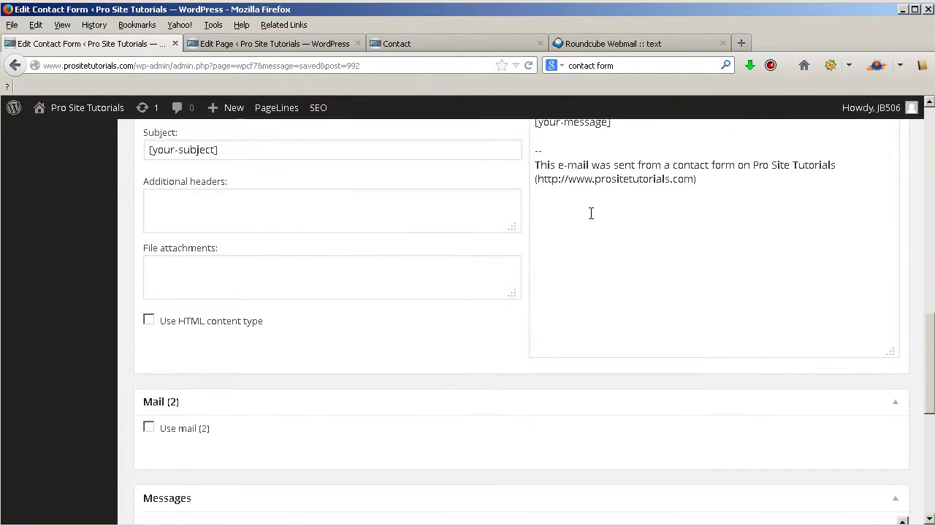
scroll(592, 213, down, 3)
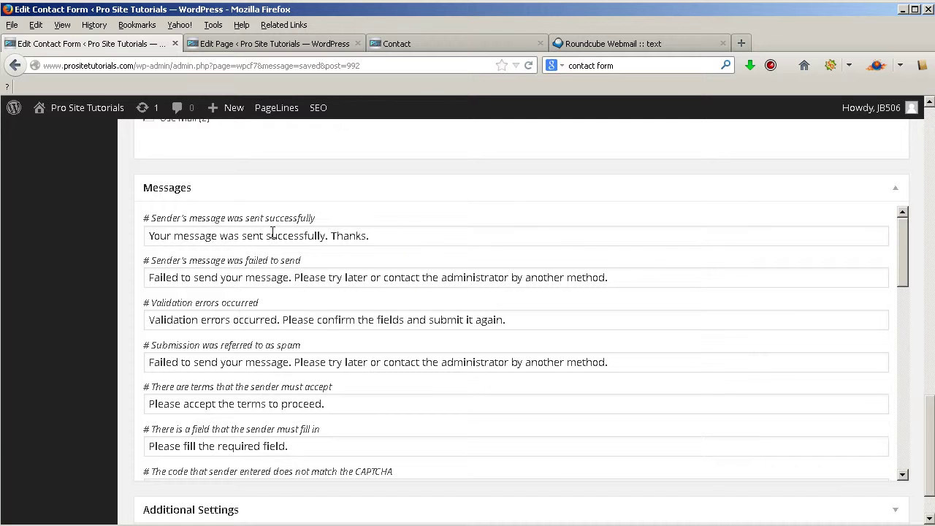
scroll(233, 317, down, 1)
scroll(234, 317, down, 5)
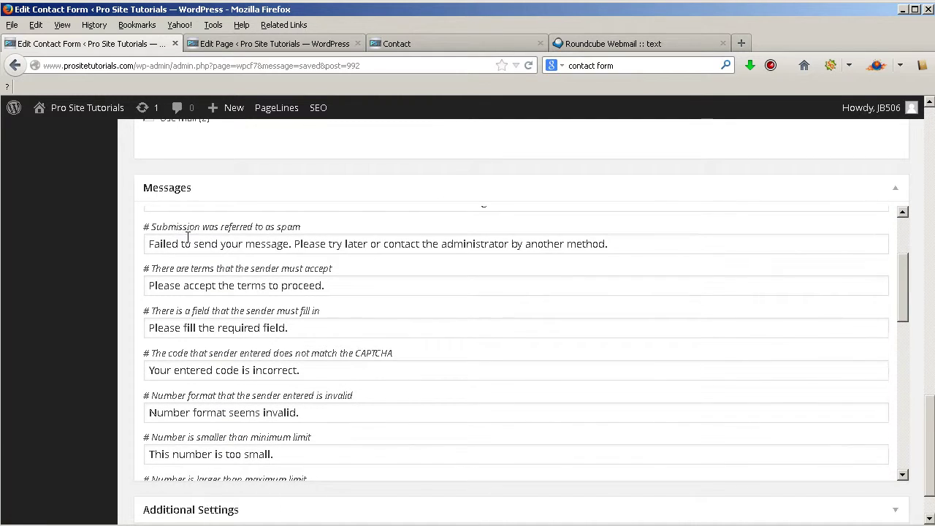
scroll(219, 295, down, 1)
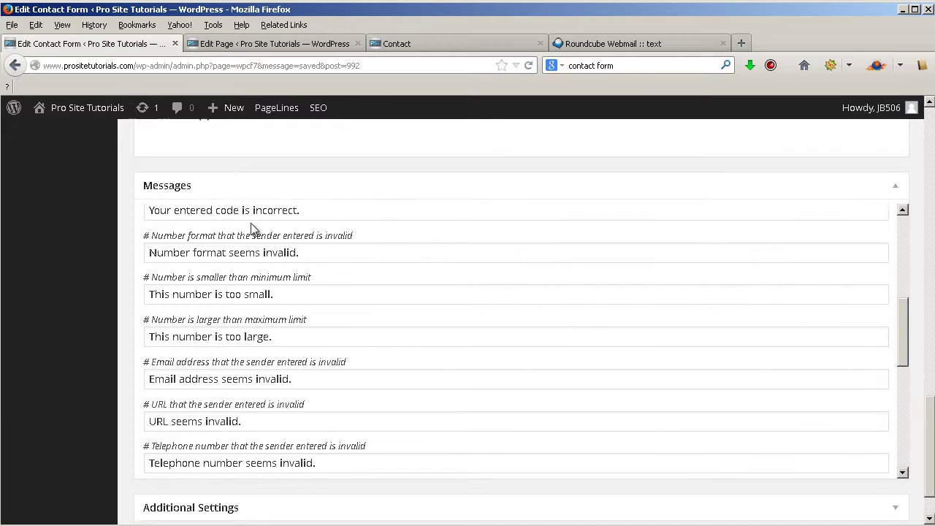
scroll(299, 219, down, 2)
scroll(301, 226, up, 2)
scroll(301, 226, up, 3)
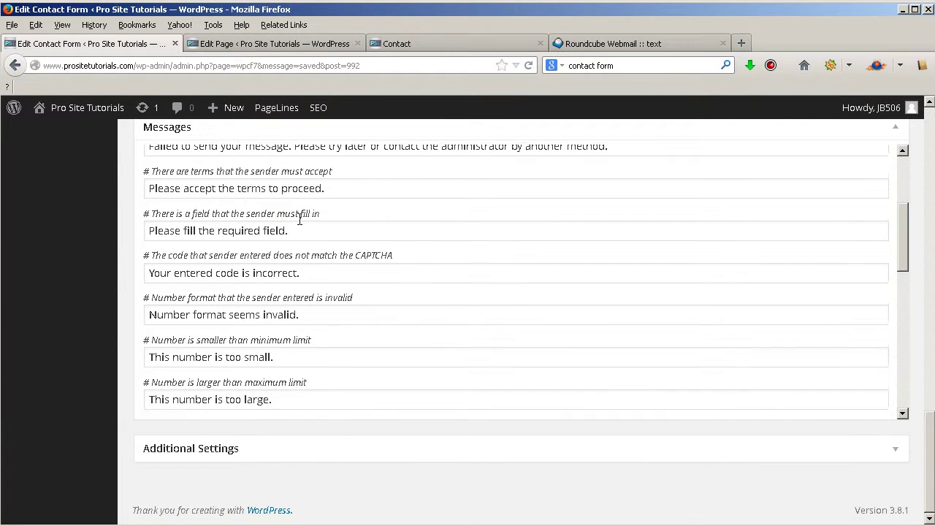
scroll(299, 220, up, 2)
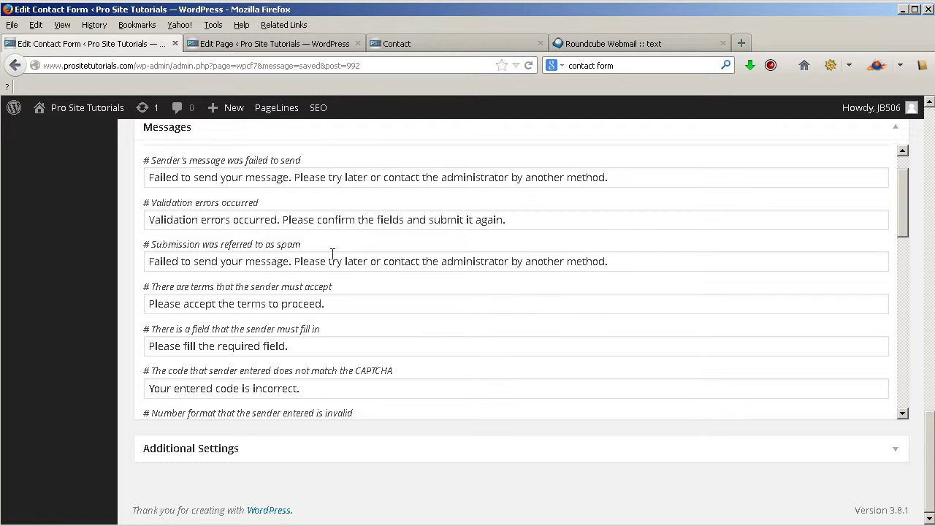
scroll(332, 254, up, 2)
scroll(764, 198, up, 4)
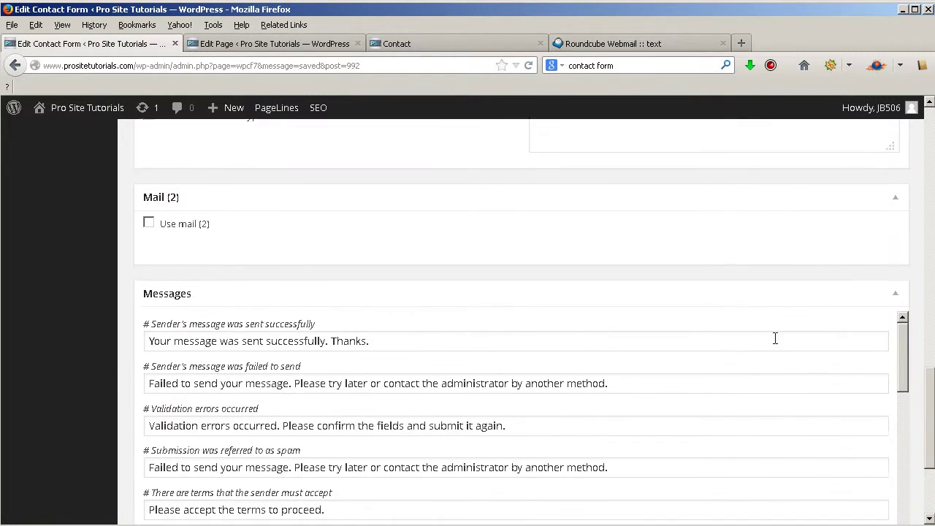
scroll(775, 338, down, 1)
scroll(417, 395, up, 1)
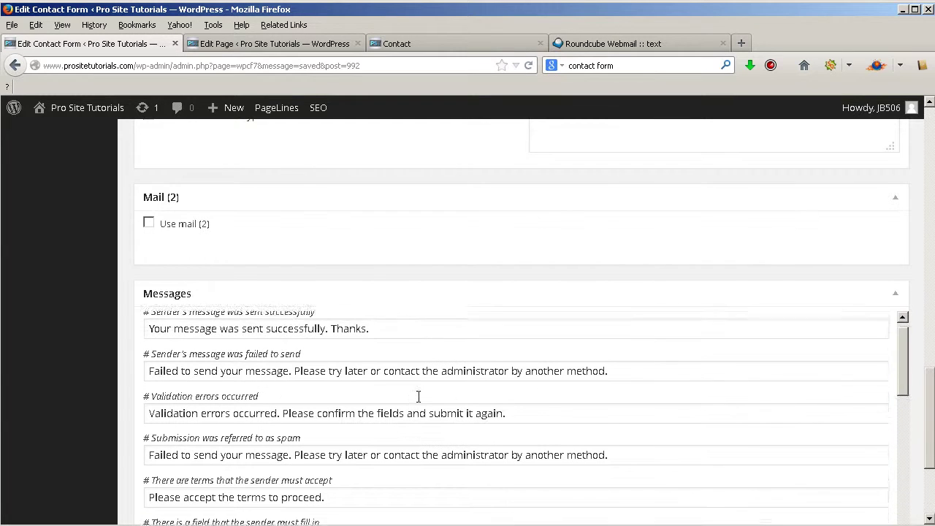
scroll(585, 252, up, 4)
scroll(586, 252, up, 15)
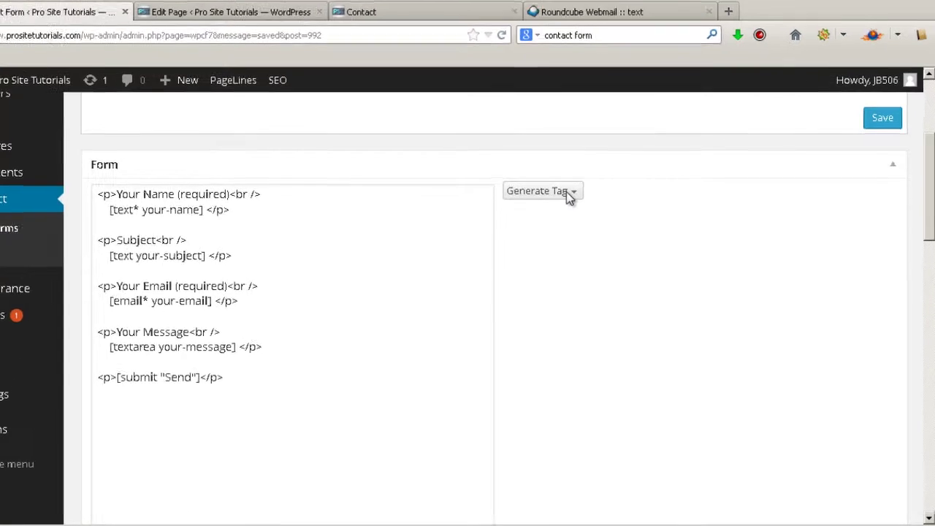
- Open the Telephone number tag generator (tel-292) and select the Message line's <p> tag
click(588, 213)
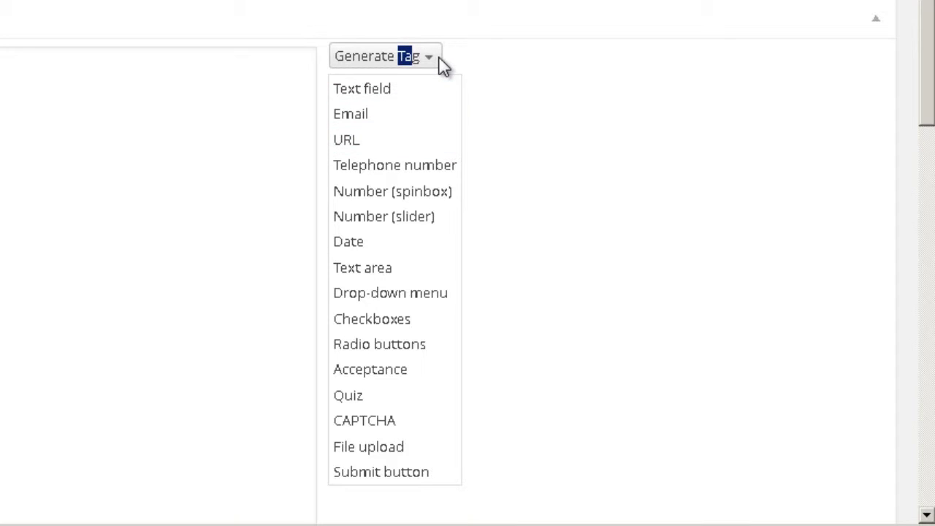
click(407, 175)
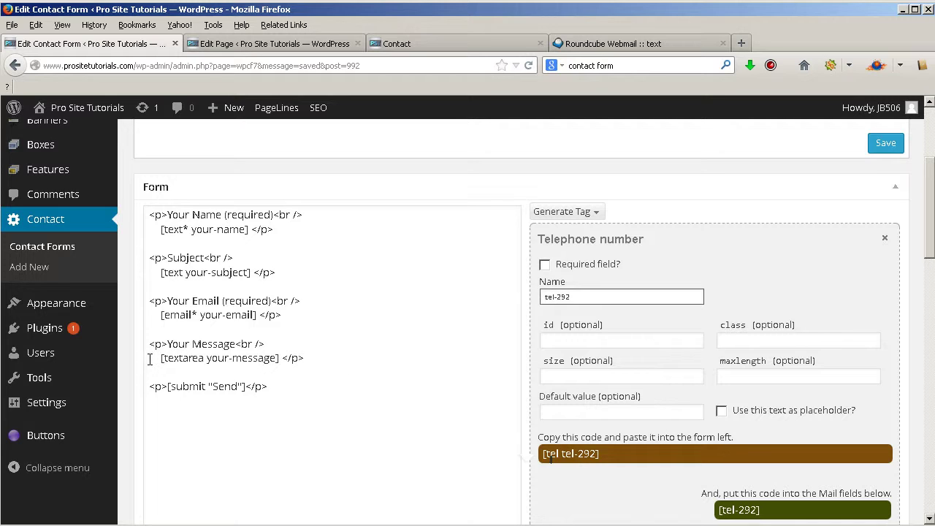
drag(168, 346, 150, 351)
key(ctrl+c)
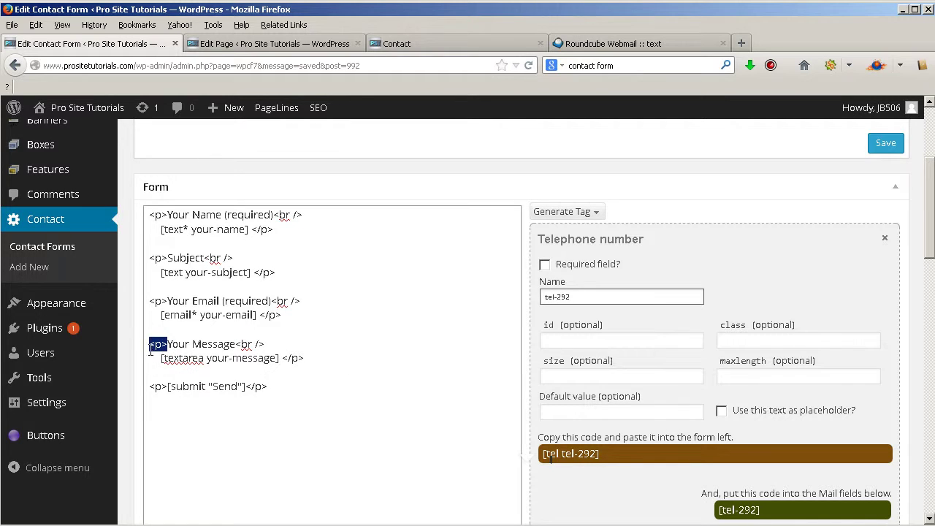
- Add a new <p> line reading "What's your phone number?" below the message field
click(332, 362)
key(Return)
key(Return)
key(ctrl+v)
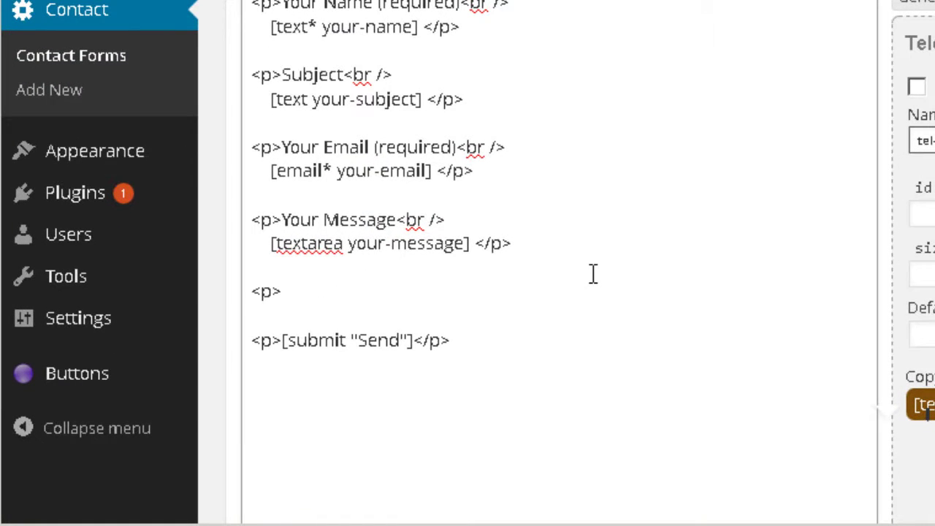
text(What's your p)
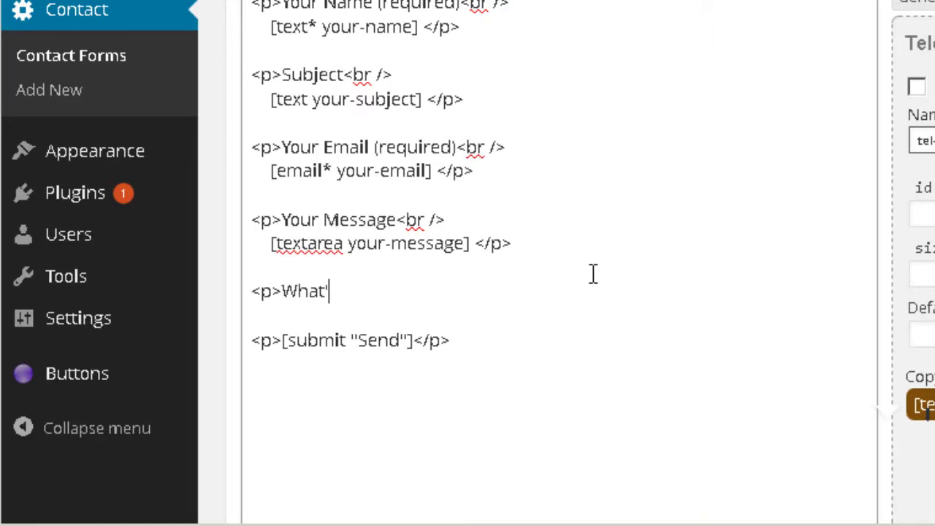
text(hone number)
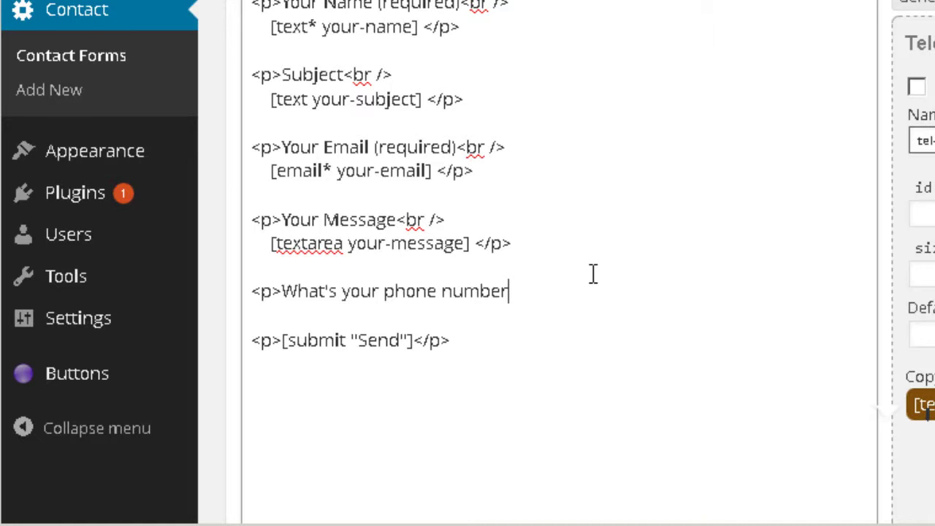
text(?)
key(Return)
- Paste [tel tel-292] under the phone question and close the paragraph with </p>
scroll(859, 219, down, 4)
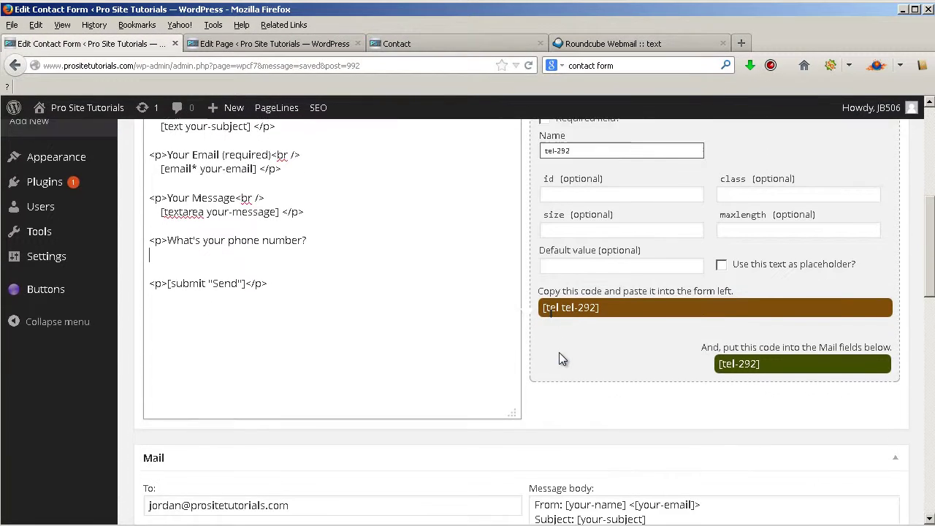
scroll(559, 312, up, 2)
click(585, 287)
key(ctrl+c)
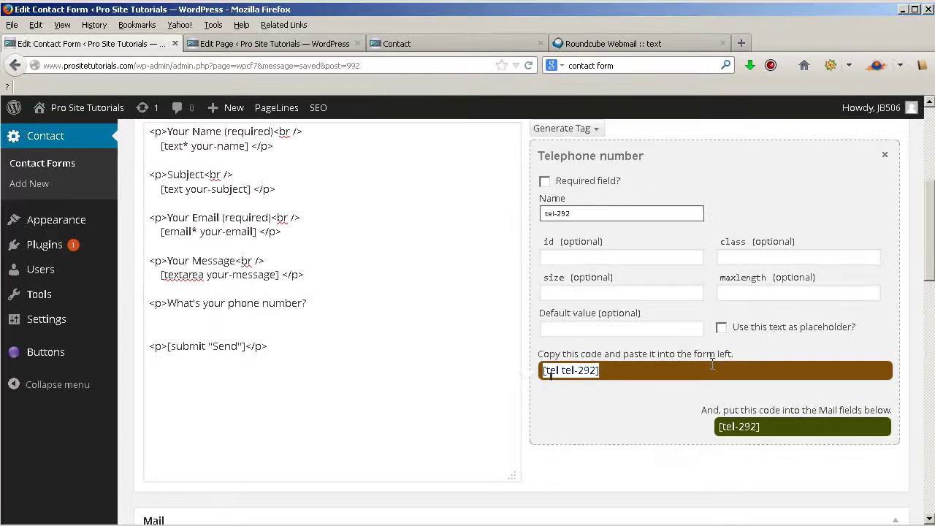
click(439, 301)
scroll(411, 241, up, 2)
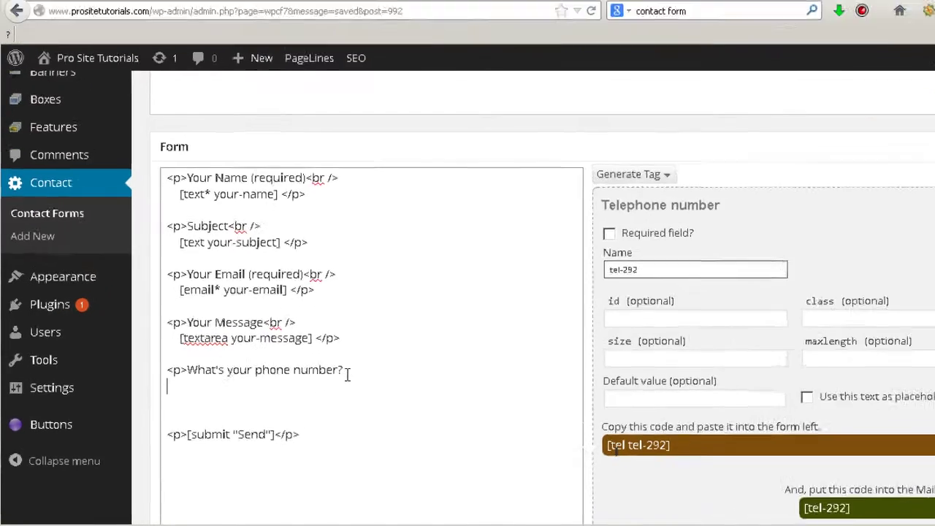
key(ctrl+v)
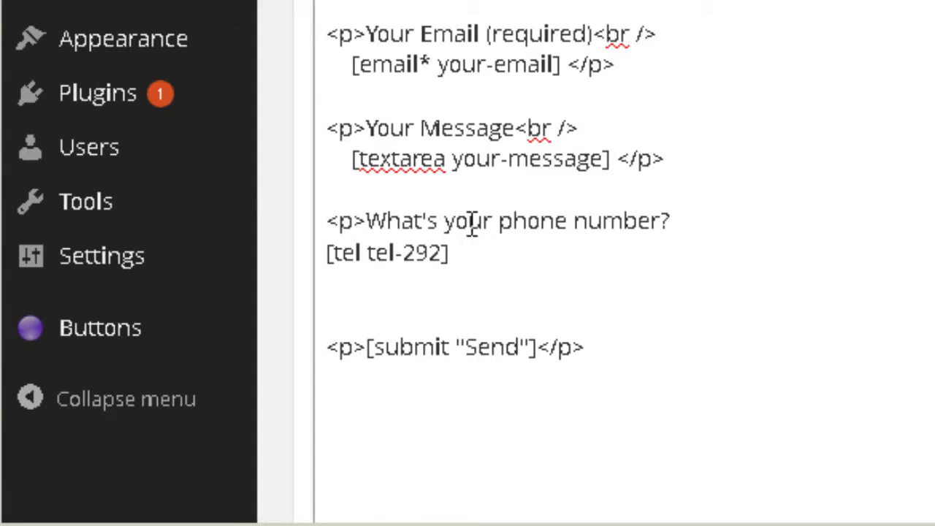
text(</>)
key(BackSpace)
text(p>)
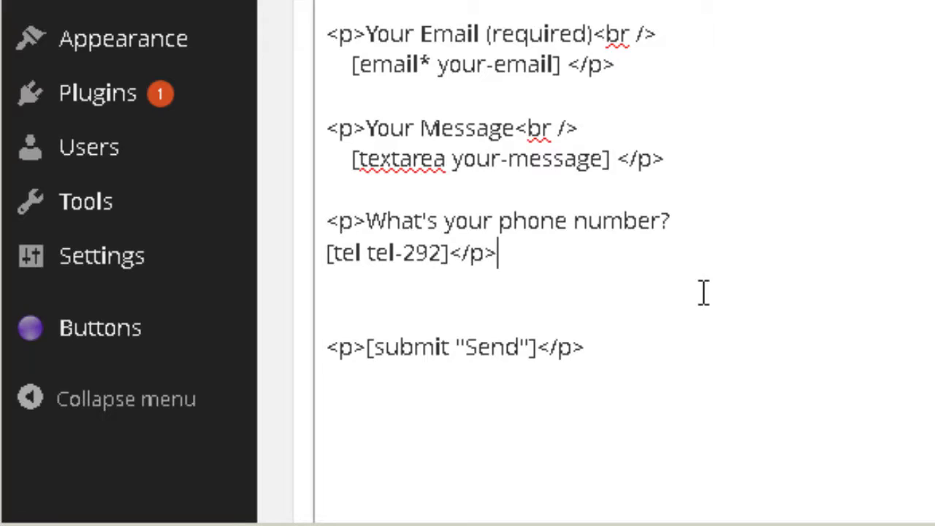
drag(457, 242, 495, 253)
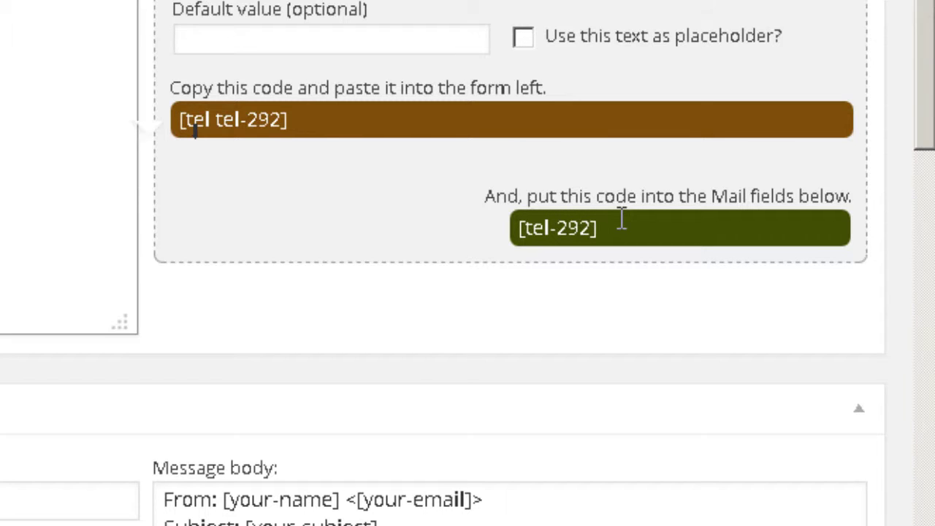
- Paste the [tel-292] mail tag into the message body after [your-message]
click(668, 231)
key(ctrl+c)
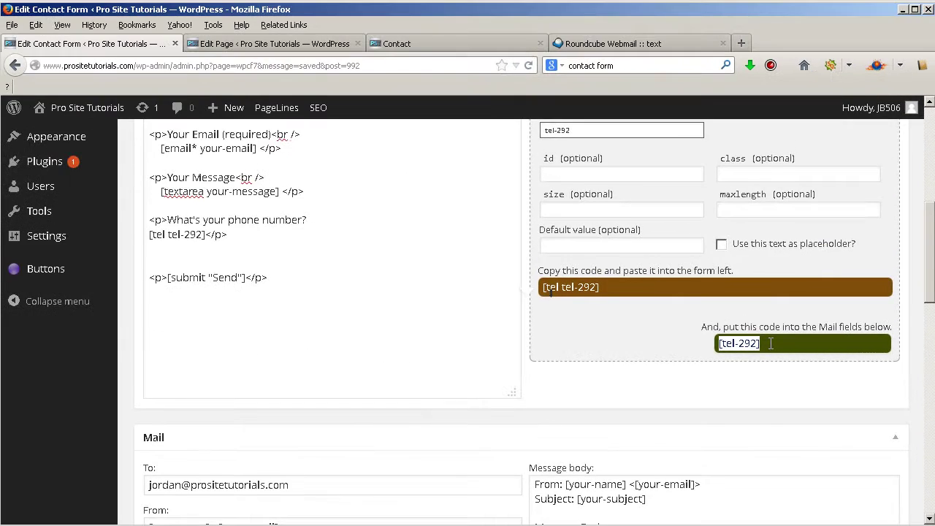
scroll(707, 378, down, 4)
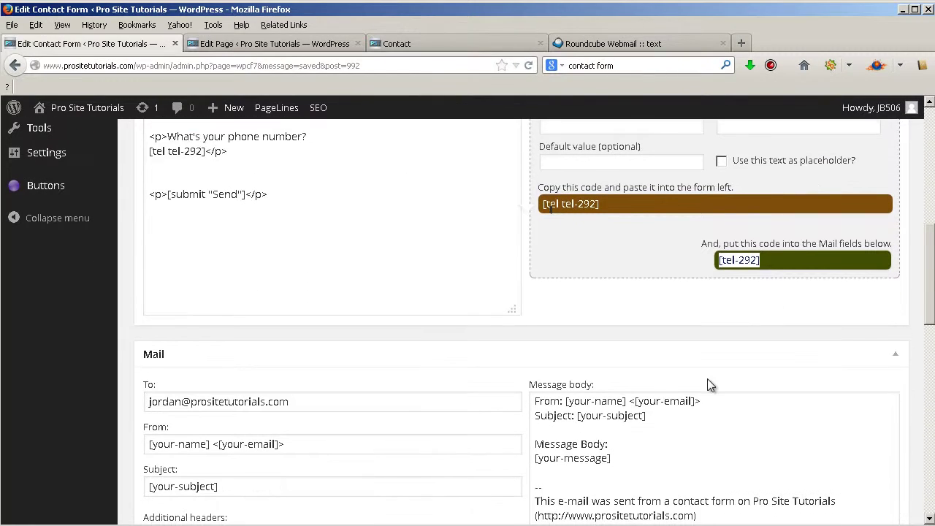
click(687, 375)
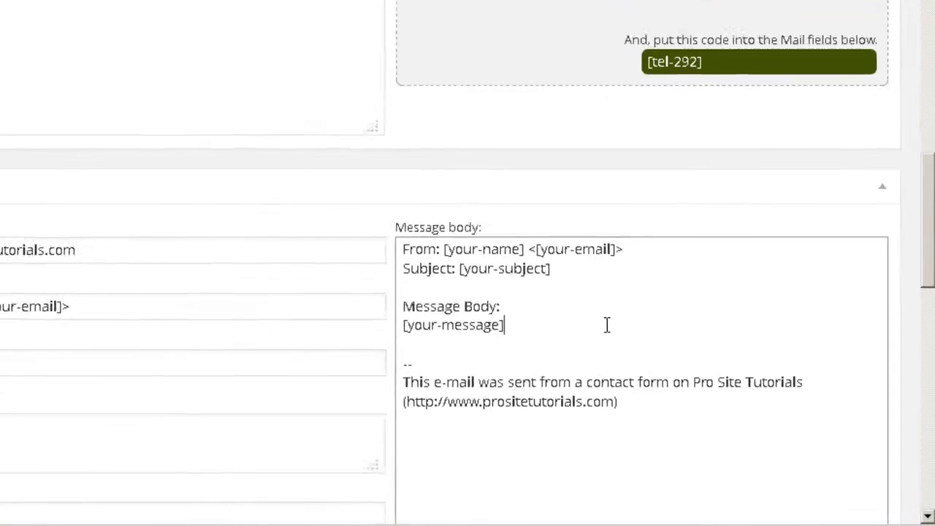
key(Return)
key(Return)
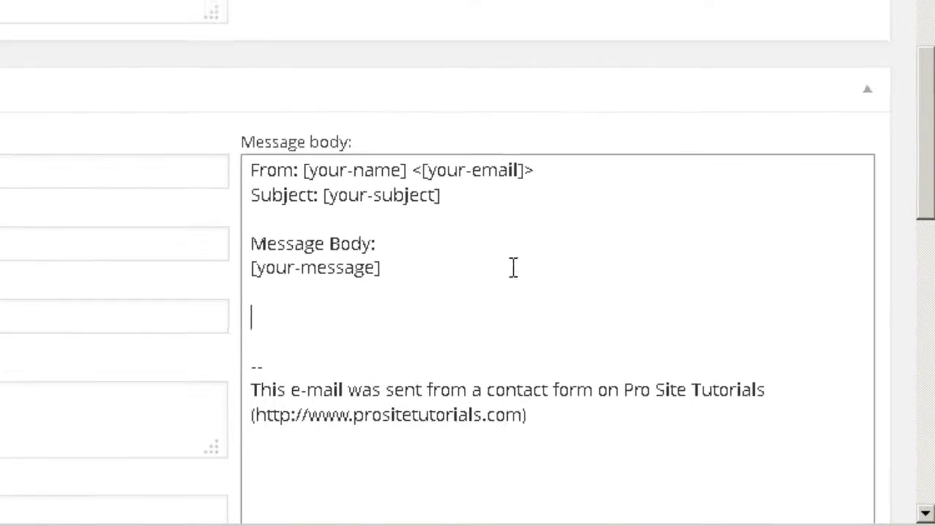
key(ctrl+v)
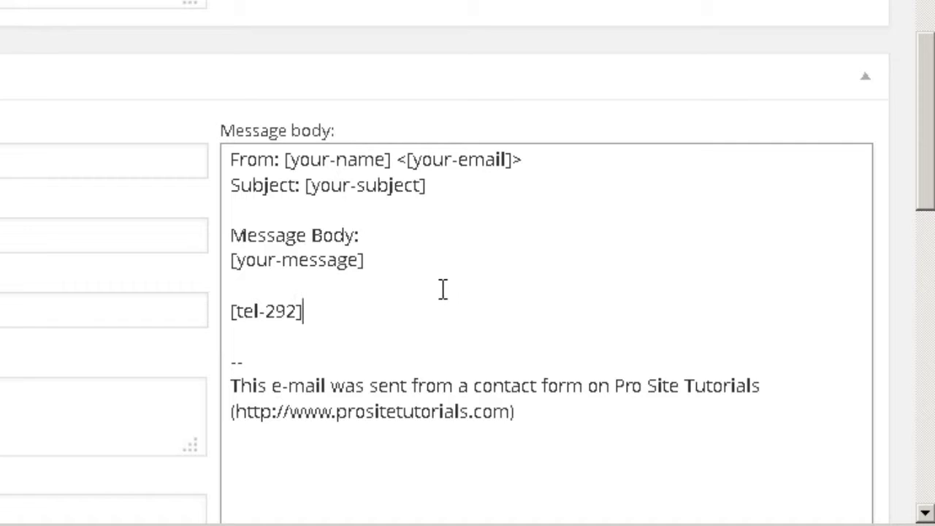
- Add a "Telephone Number:" label line above the [tel-292] tag
click(299, 292)
key(Return)
text(Telepho)
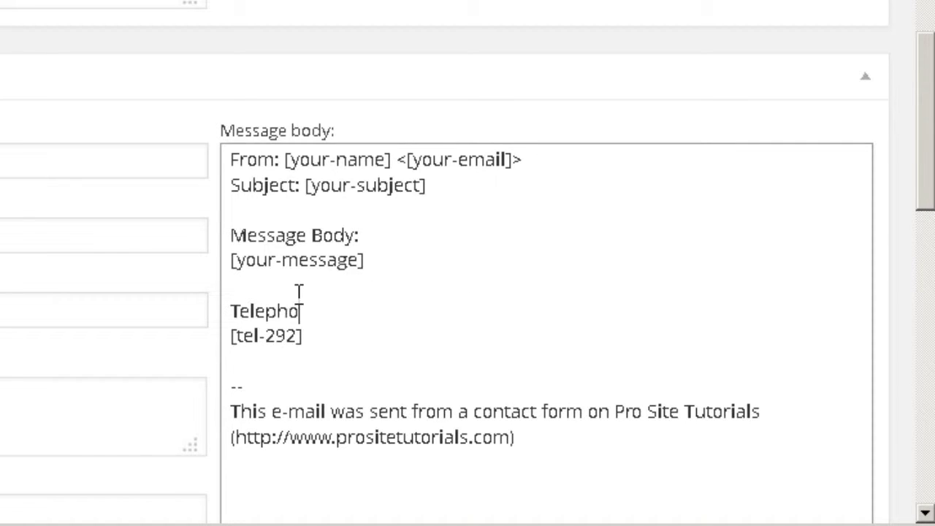
text(ne Number)
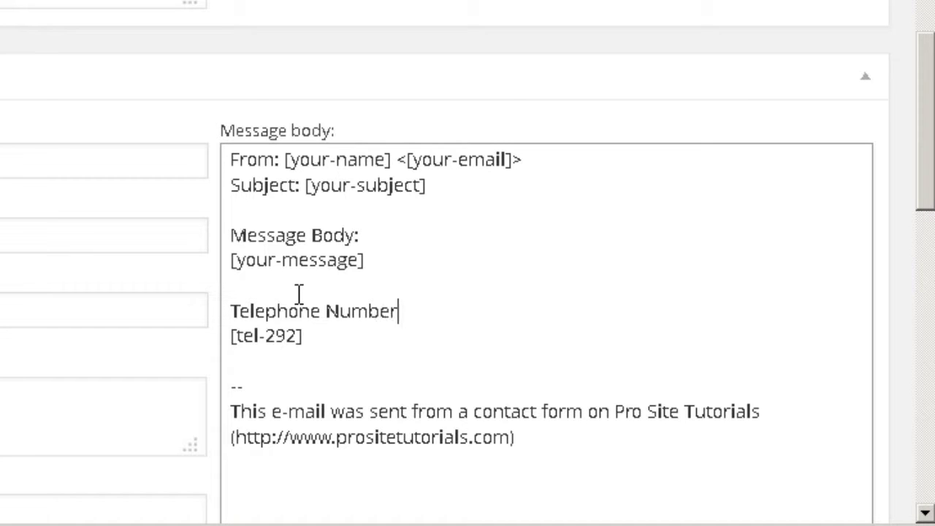
text(:)
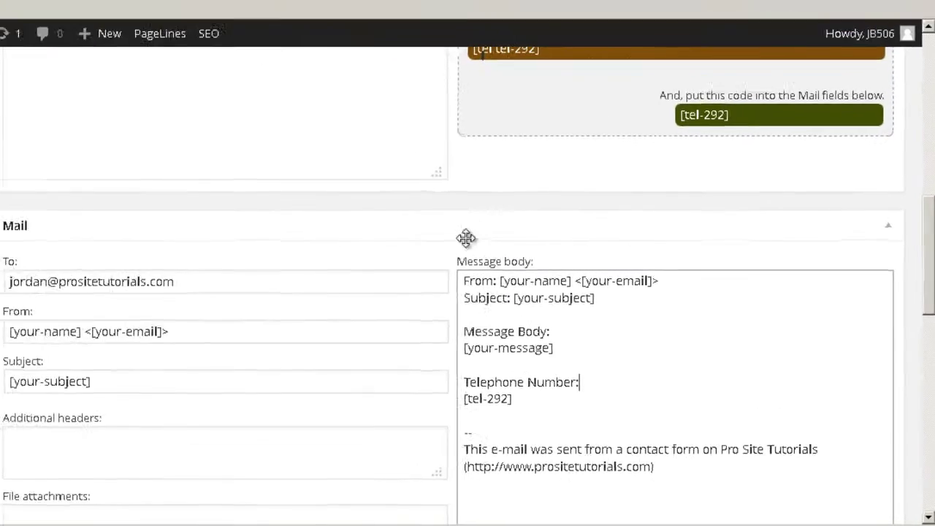
scroll(545, 248, up, 3)
scroll(544, 248, up, 5)
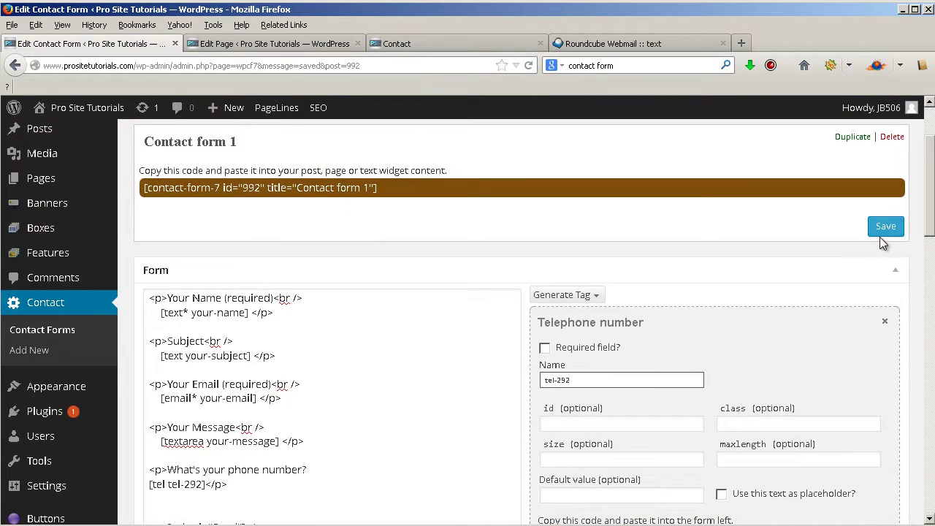
- Save Contact form 1 and reload the Contact page to see the phone question
click(885, 228)
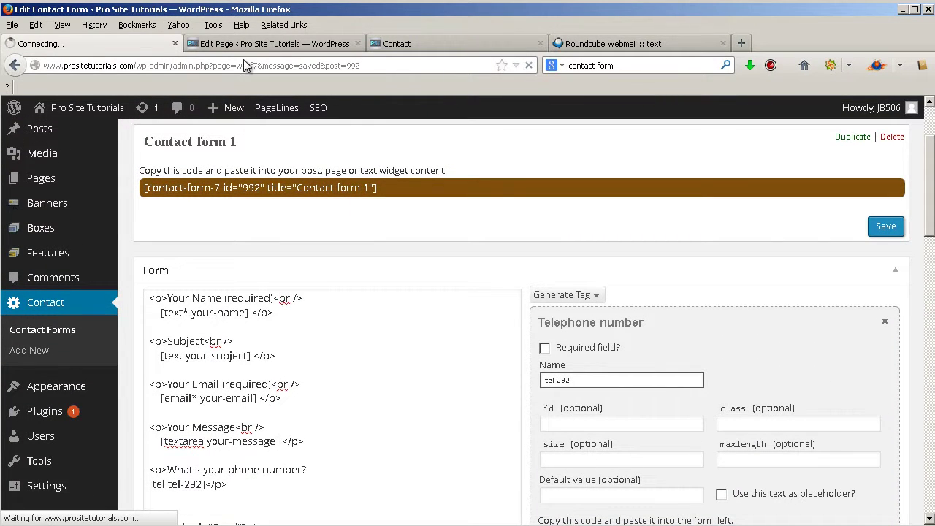
click(390, 40)
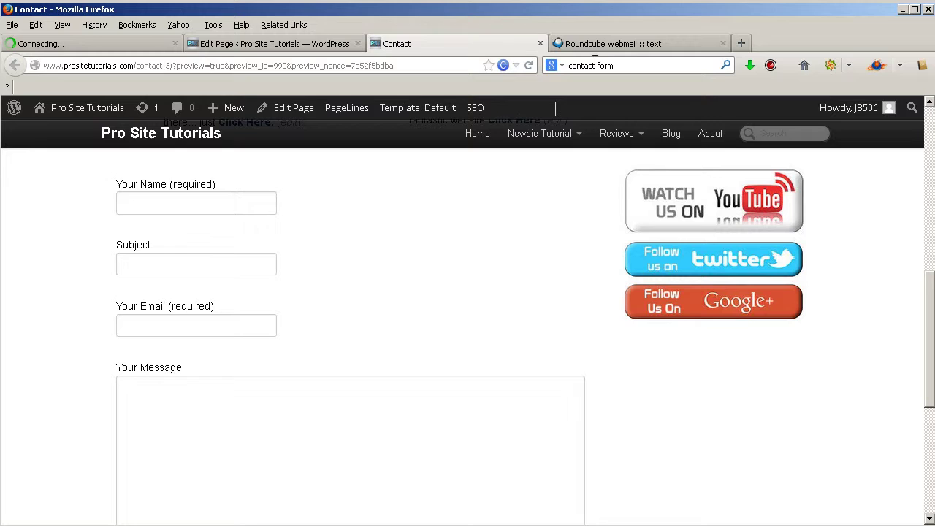
click(530, 66)
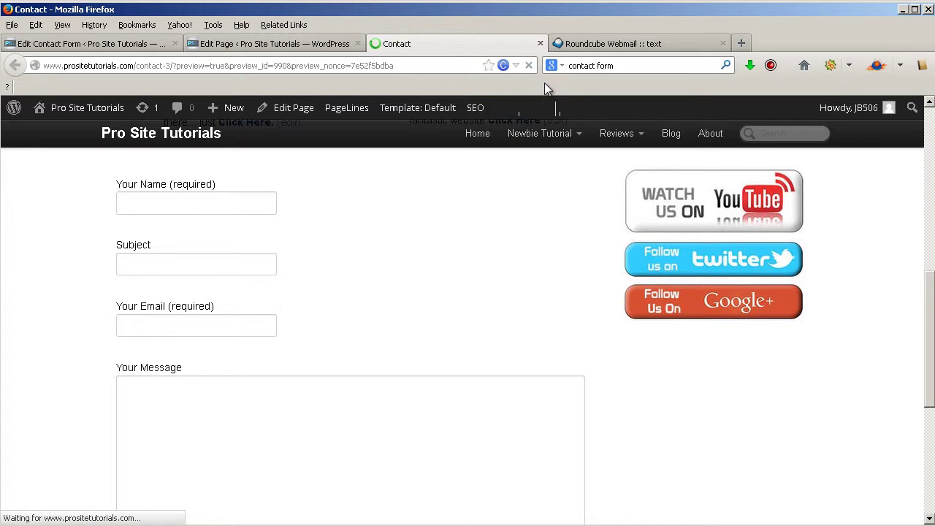
scroll(459, 198, up, 2)
scroll(459, 199, down, 8)
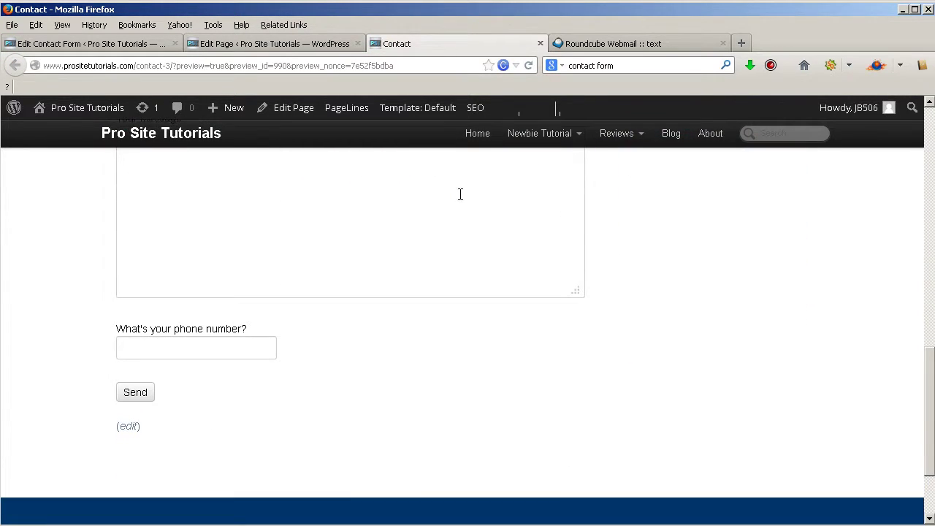
scroll(154, 247, down, 2)
scroll(140, 294, up, 4)
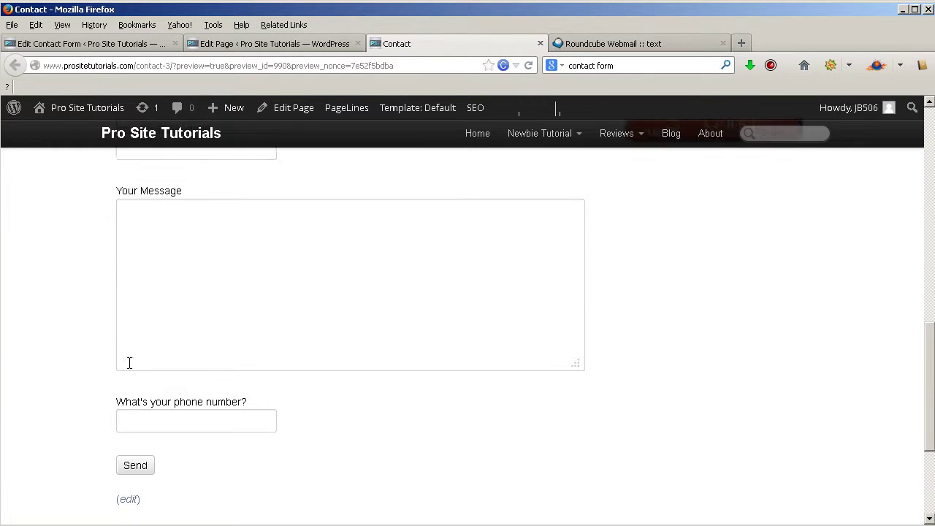
scroll(196, 412, down, 2)
- Enter a test number in the new phone field, then go back to the form editor
click(208, 353)
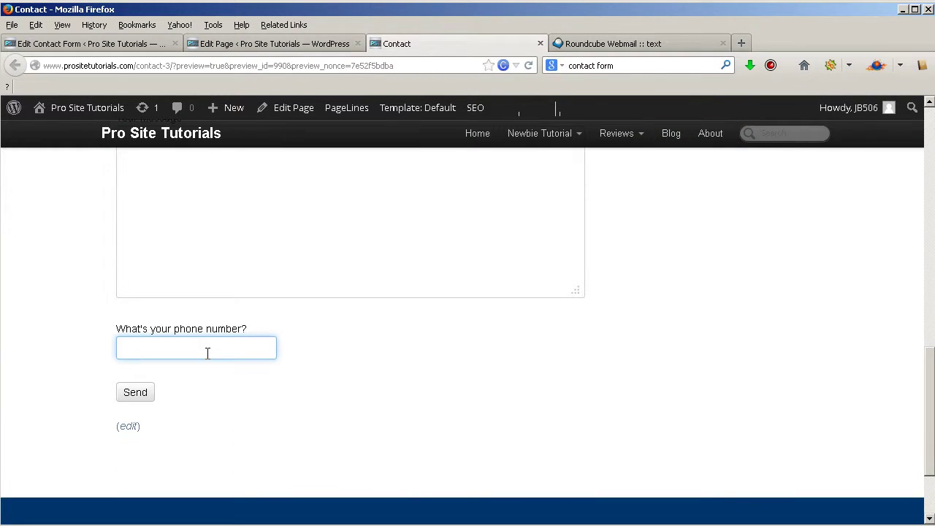
click(76, 45)
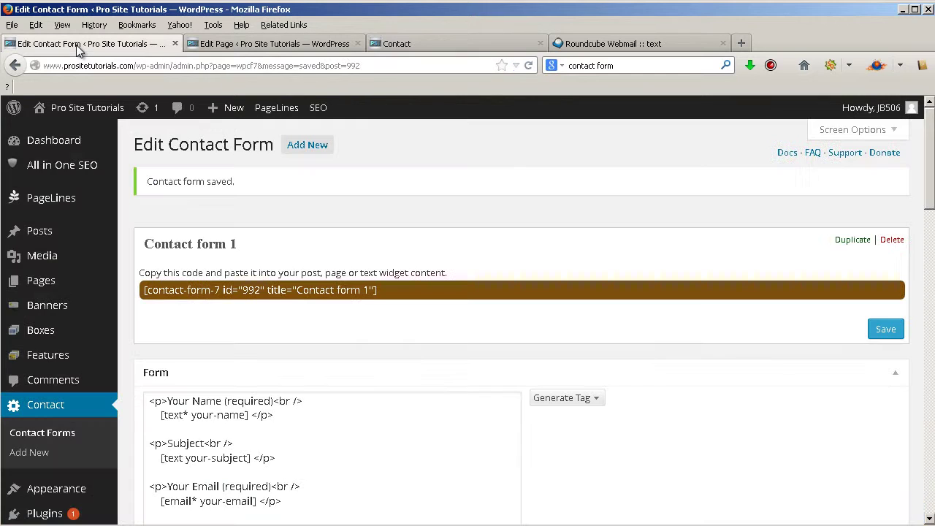
- Open the Checkboxes tag generator from the Generate Tag list
scroll(551, 268, down, 4)
click(594, 233)
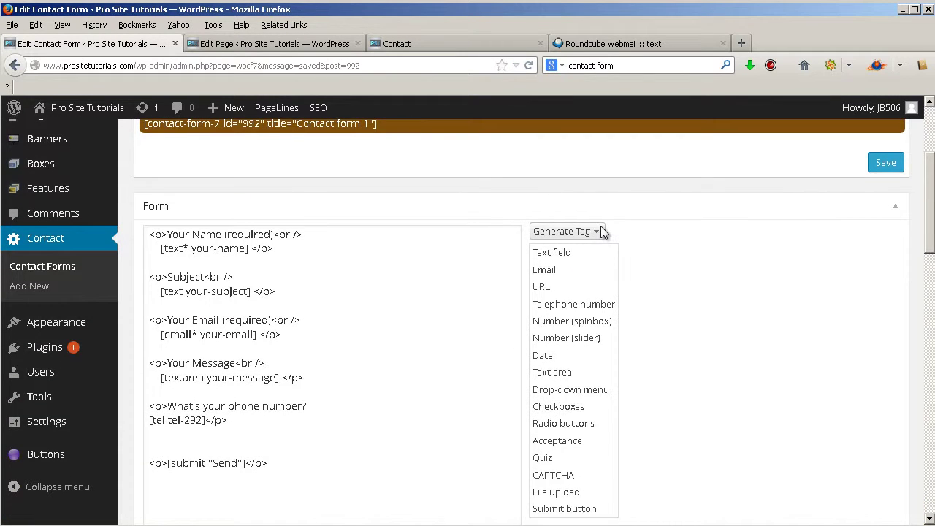
scroll(599, 234, down, 2)
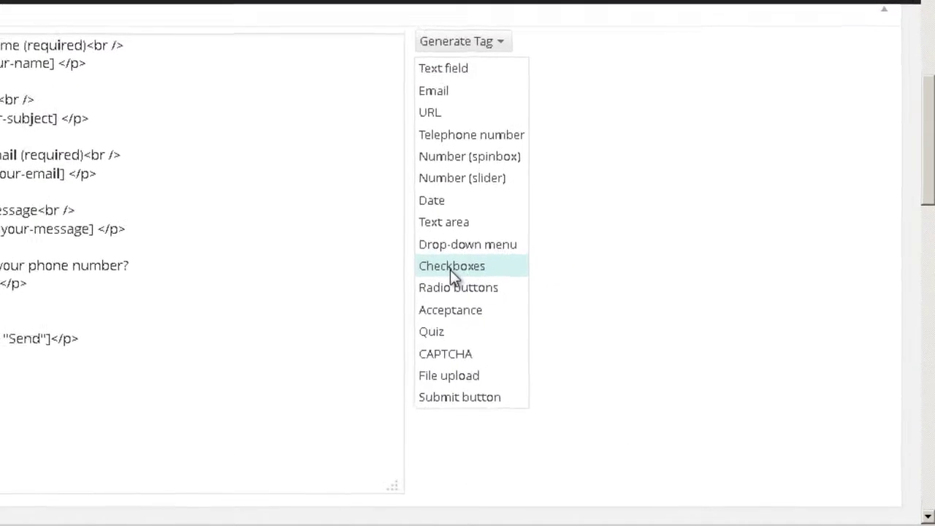
click(450, 268)
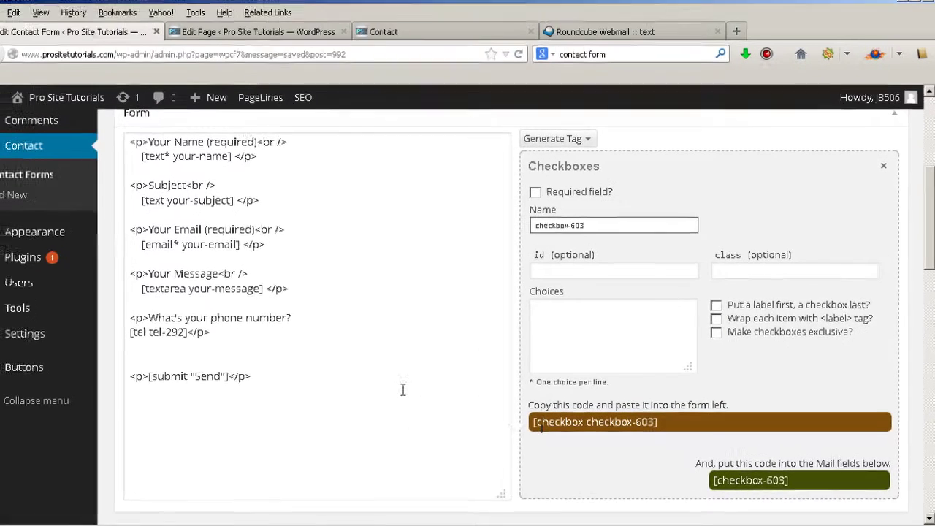
- Add a "What languages do you speak?" paragraph below the phone field
click(297, 302)
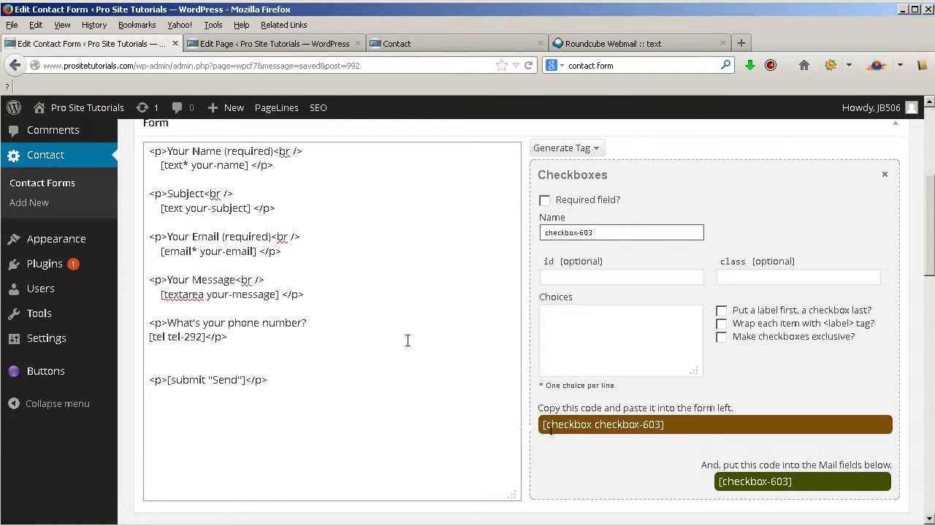
key(Return)
key(Return)
text(<)
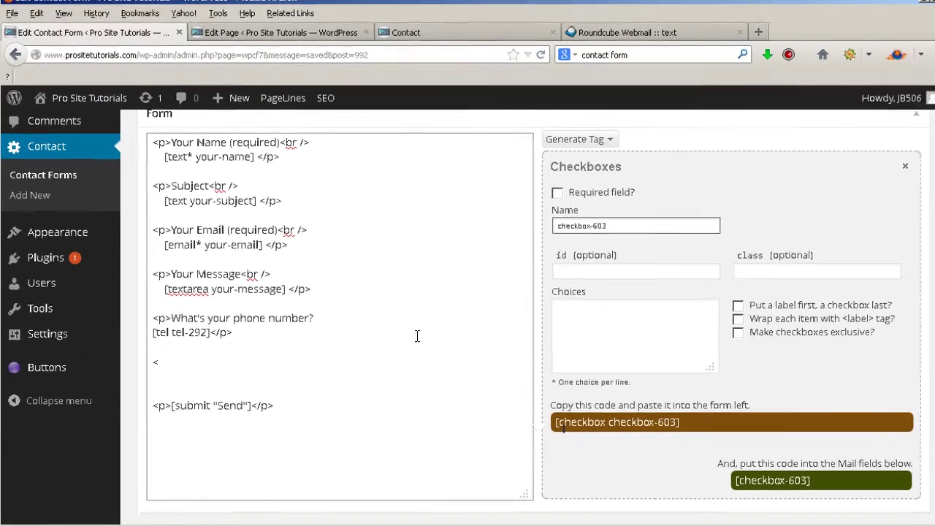
text(p>Wha)
text(t la)
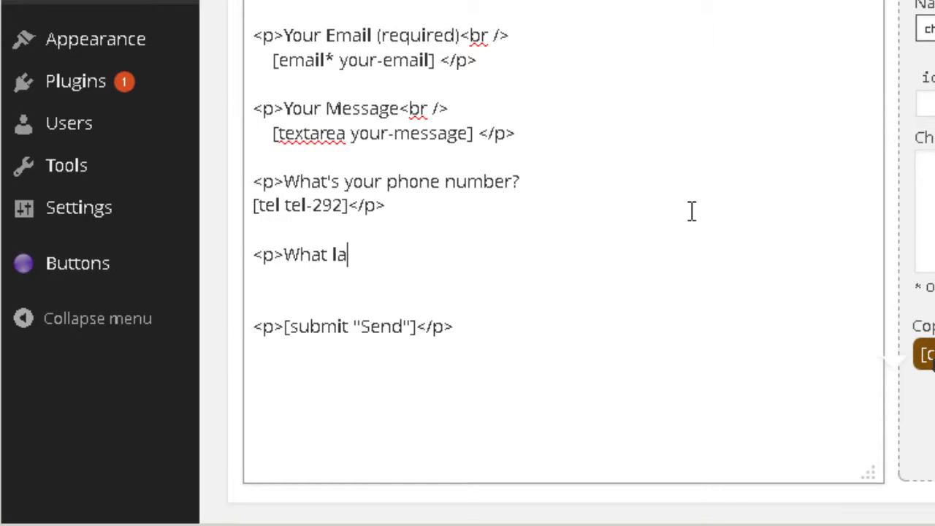
text(nguages do y)
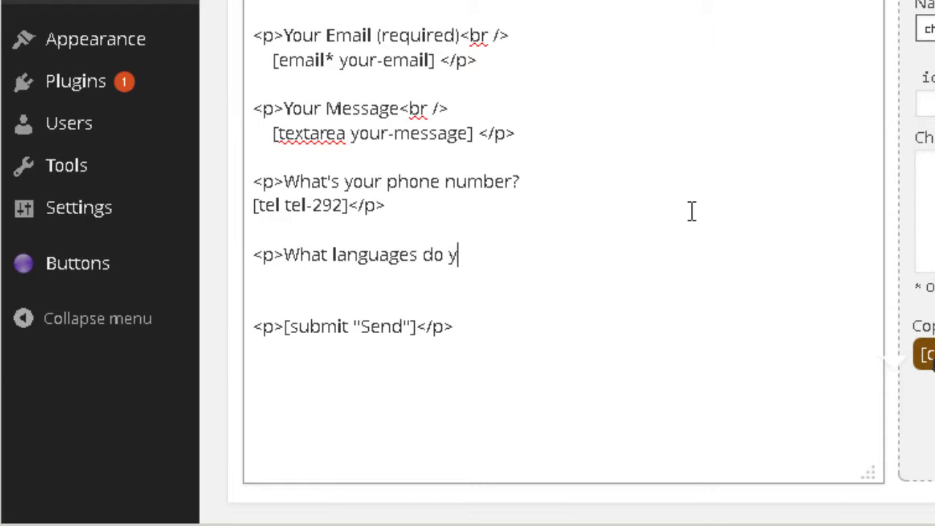
text(ou speak?>)
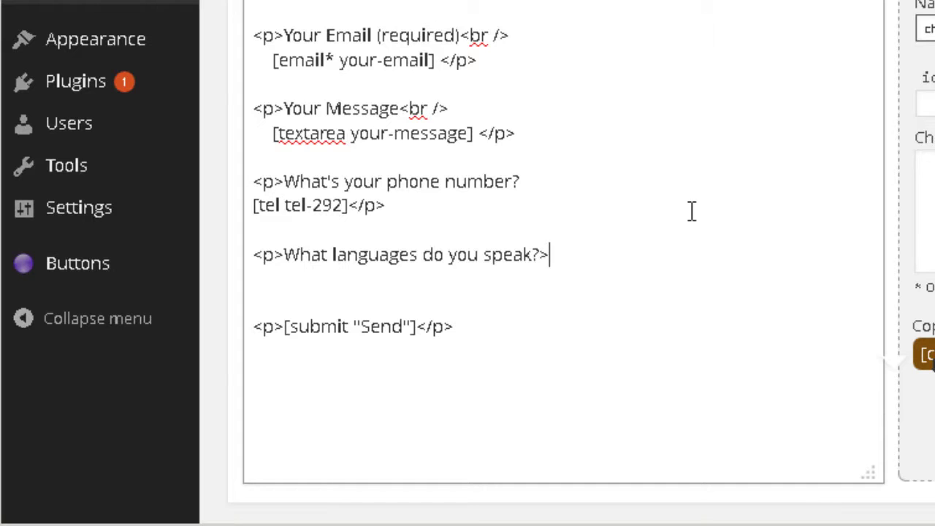
text(</)
text(p)
key(BackSpace)
key(BackSpace)
key(BackSpace)
key(Return)
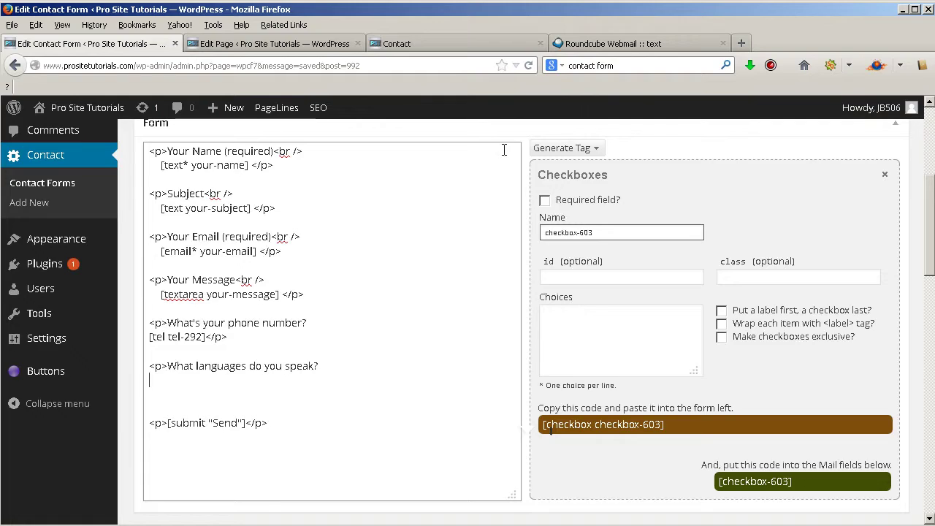
- Enter English, Portuguese, Spanish and French as the checkbox choices
click(642, 329)
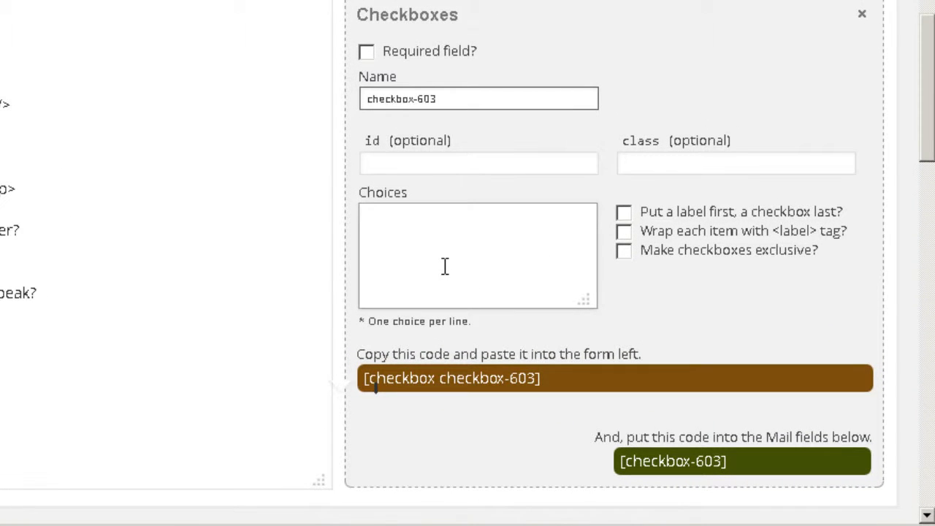
text(English )
text(Portuguese)
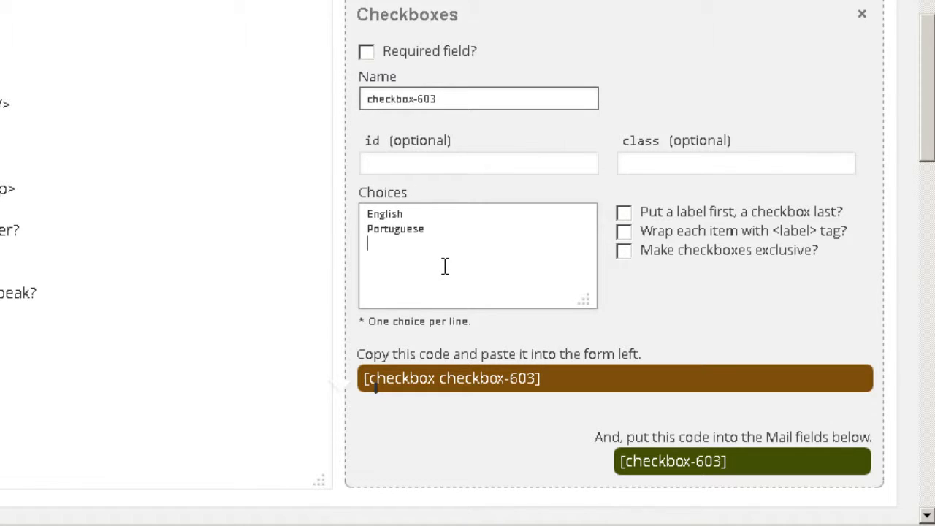
text( Spanish )
text(French)
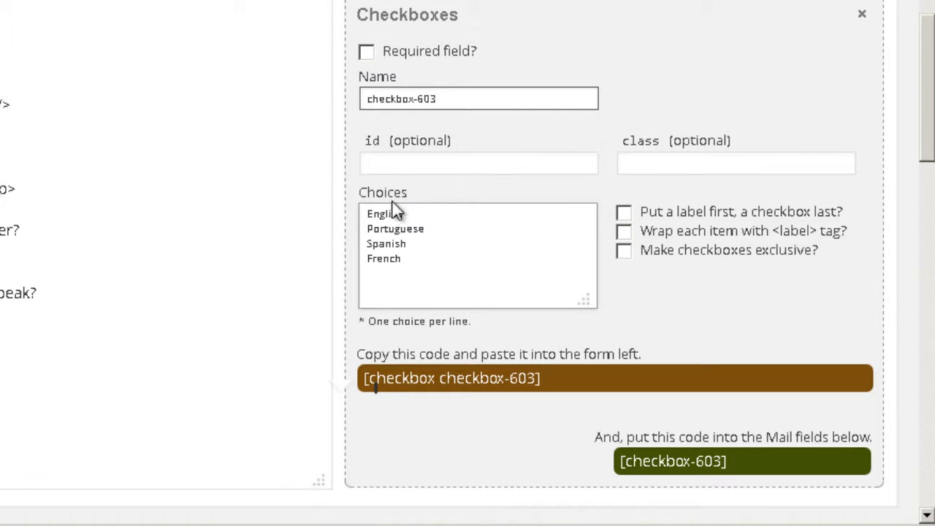
scroll(382, 200, down, 1)
- Paste the generated [checkbox checkbox-603 ...] tag on a new line under the languages question
scroll(384, 206, down, 3)
click(675, 196)
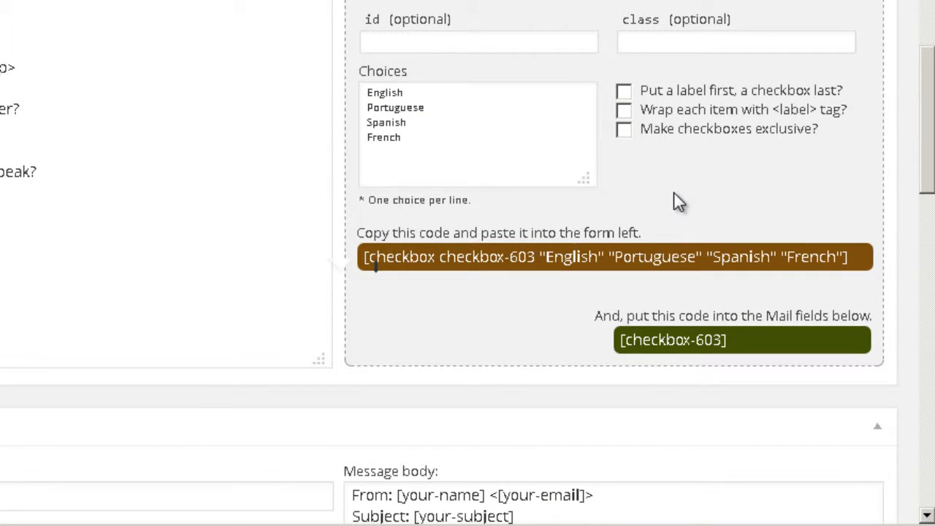
drag(365, 257, 852, 263)
key(ctrl+c)
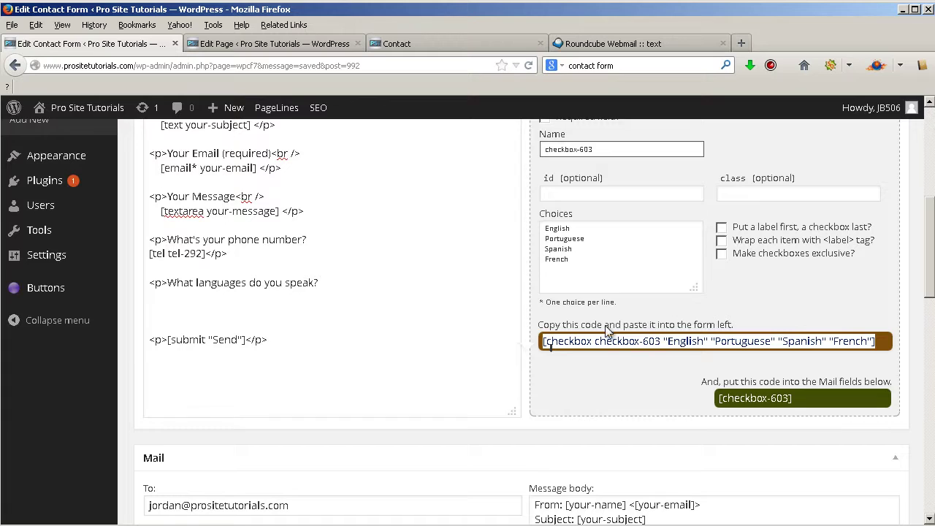
click(395, 282)
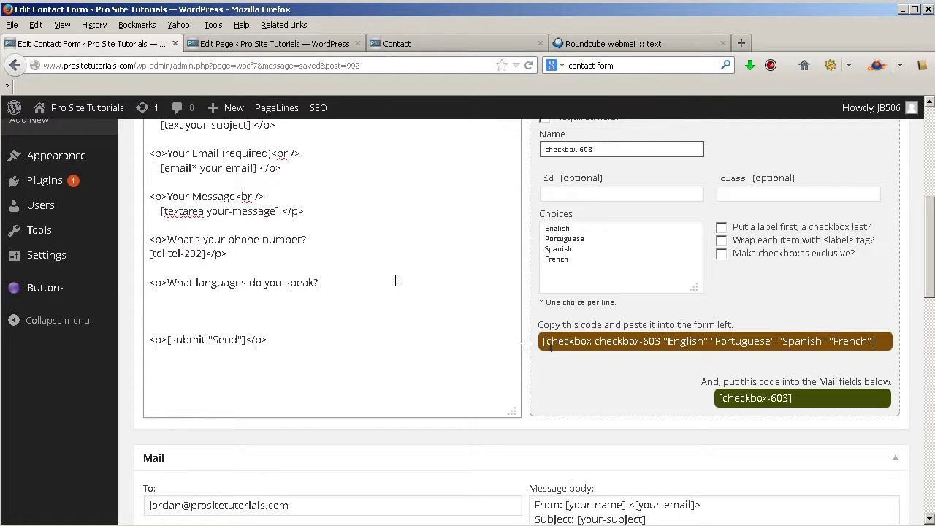
key(Return)
key(ctrl+v)
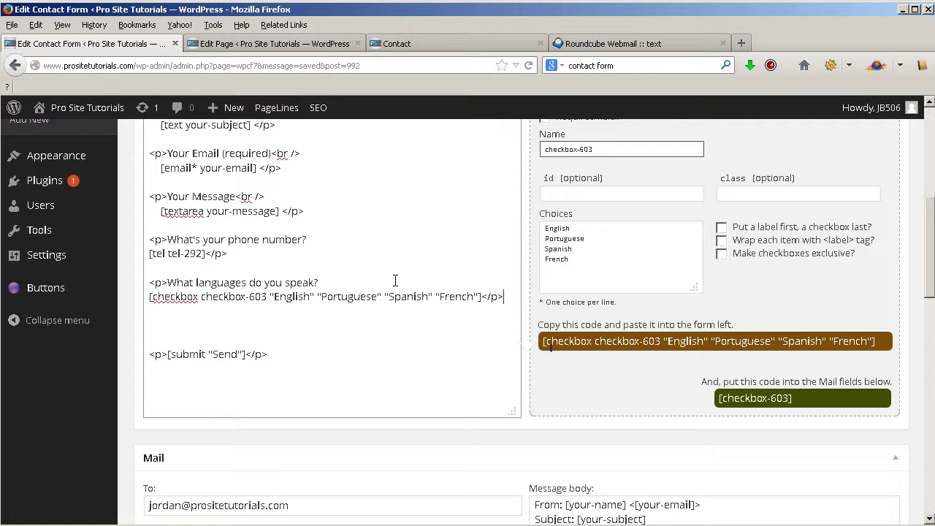
scroll(447, 270, down, 2)
click(803, 317)
key(ctrl+c)
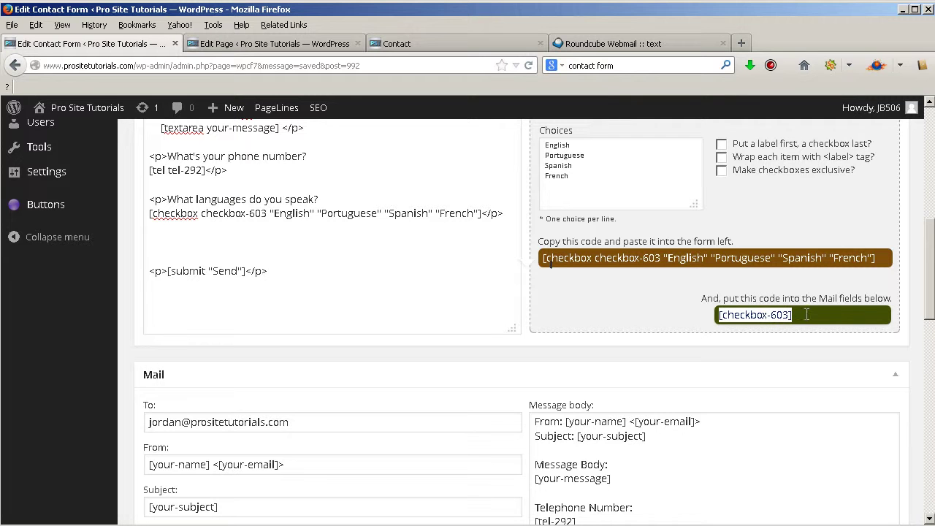
- Add a "Language Choices:" line with [checkbox-603] to the mail message body
scroll(808, 332, down, 3)
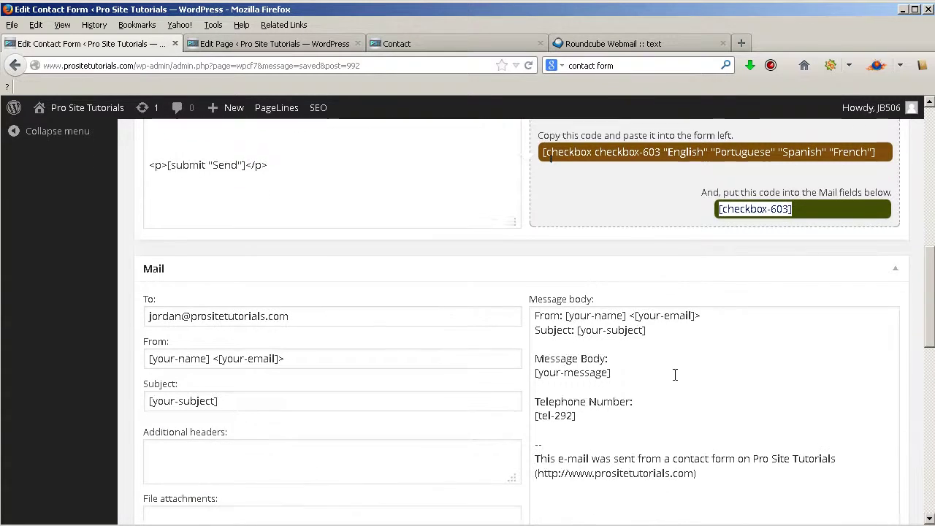
scroll(675, 375, down, 2)
click(659, 380)
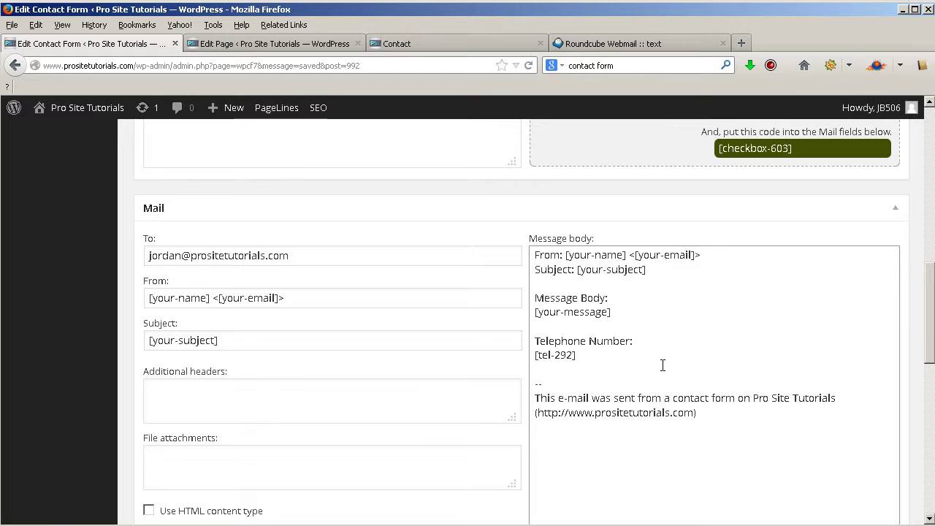
key(Home)
key(Return)
key(Return)
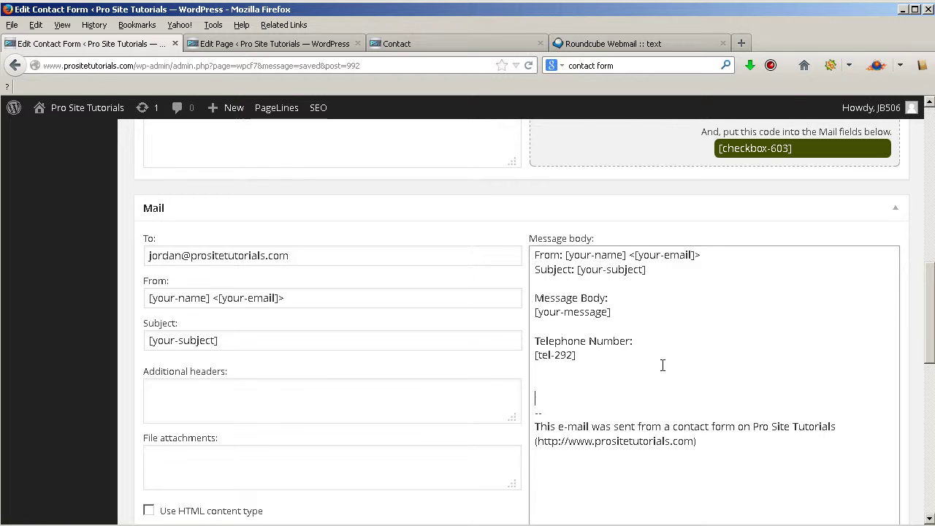
key(Up)
key(ctrl+v)
text(Lang)
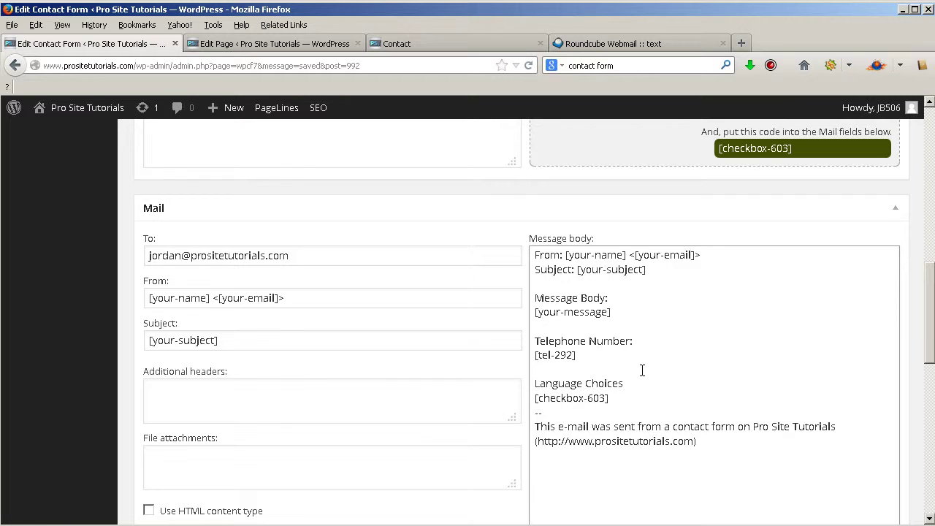
click(685, 386)
click(687, 400)
key(Return)
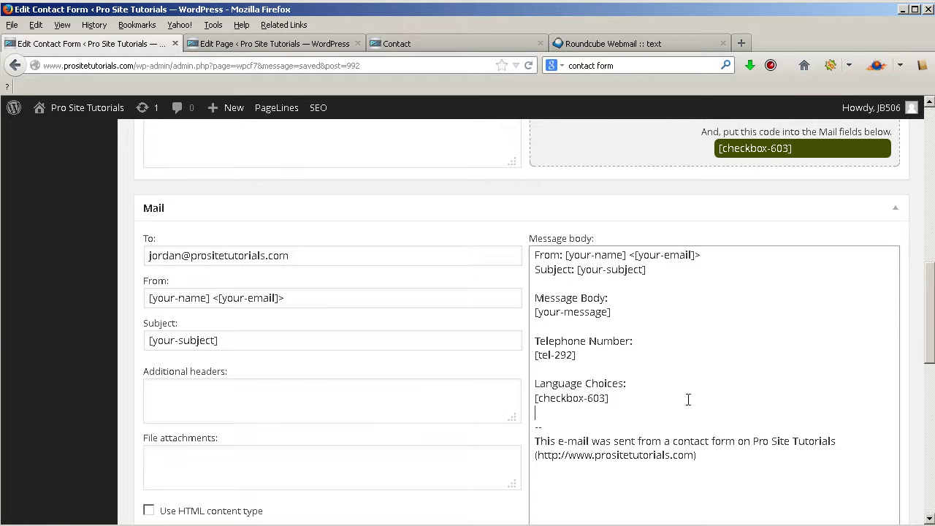
- Delete the two extra blank lines above the Send line in the form
scroll(490, 229, up, 4)
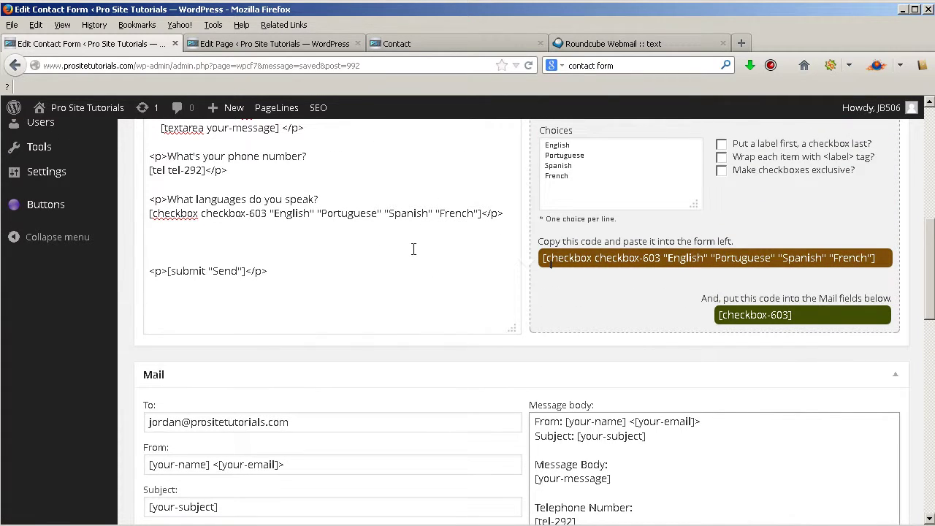
scroll(414, 249, up, 2)
click(291, 326)
key(Delete)
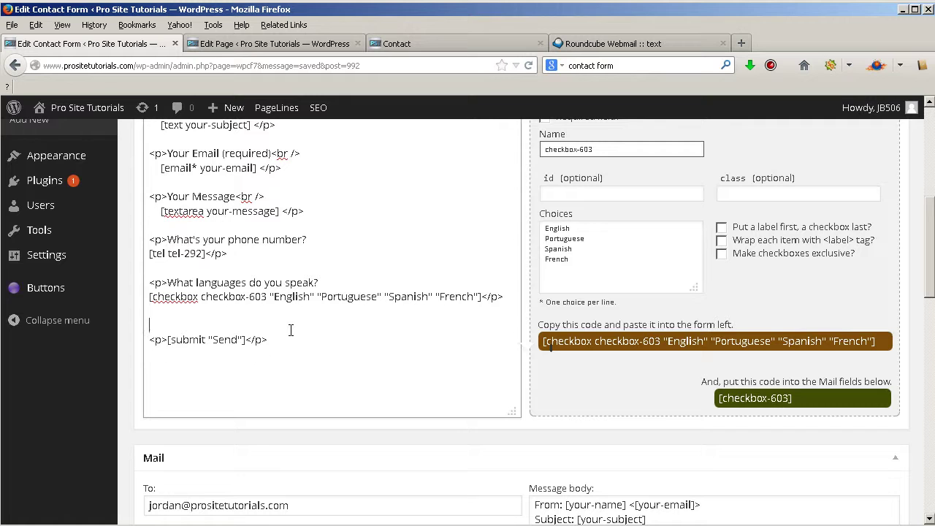
key(Delete)
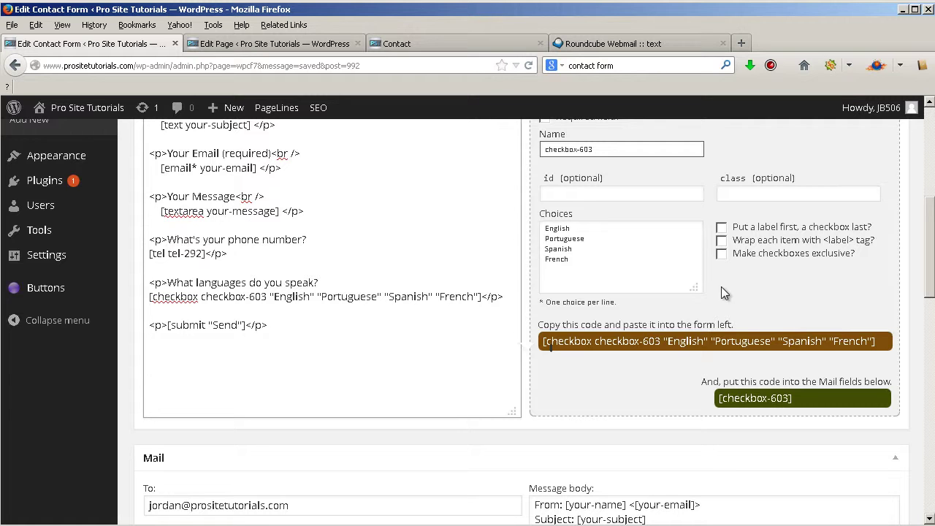
scroll(721, 286, up, 5)
- Save Contact form 1 and reload the Contact page preview
click(883, 202)
click(224, 45)
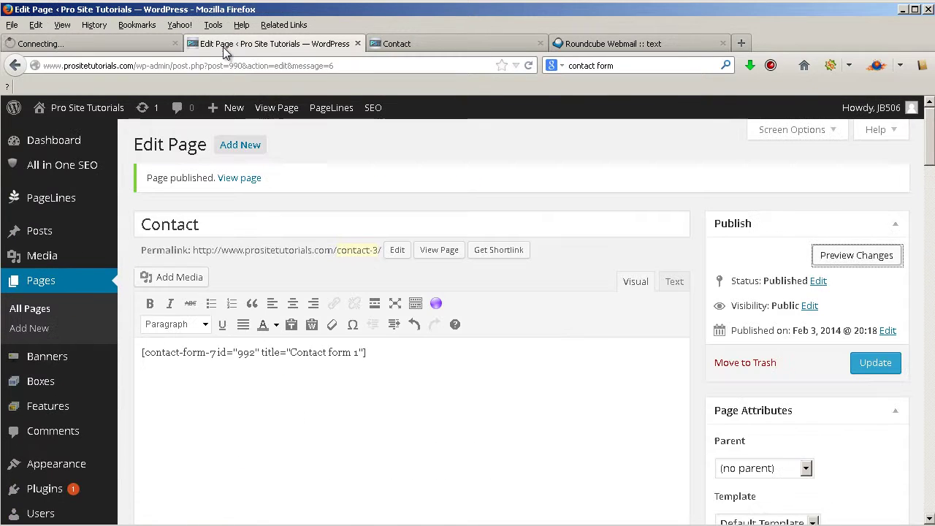
click(538, 50)
click(528, 65)
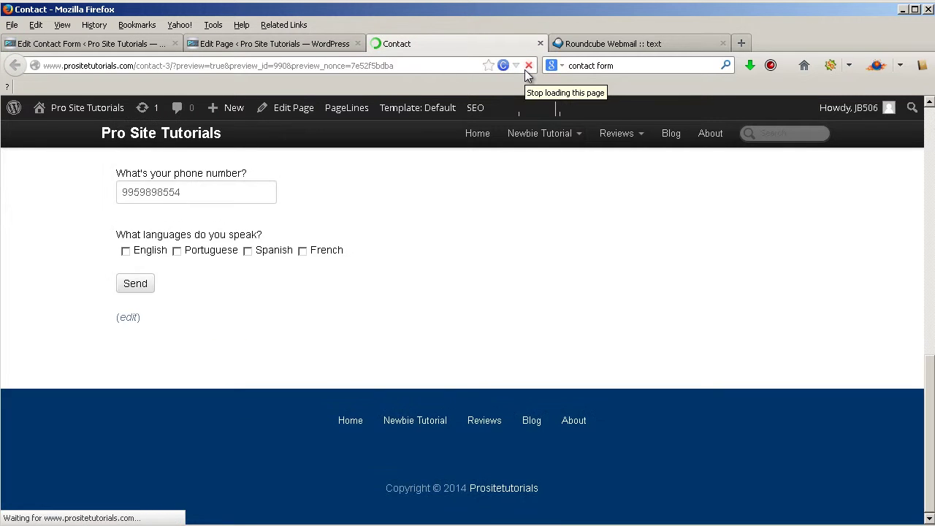
scroll(405, 156, up, 3)
scroll(91, 260, down, 1)
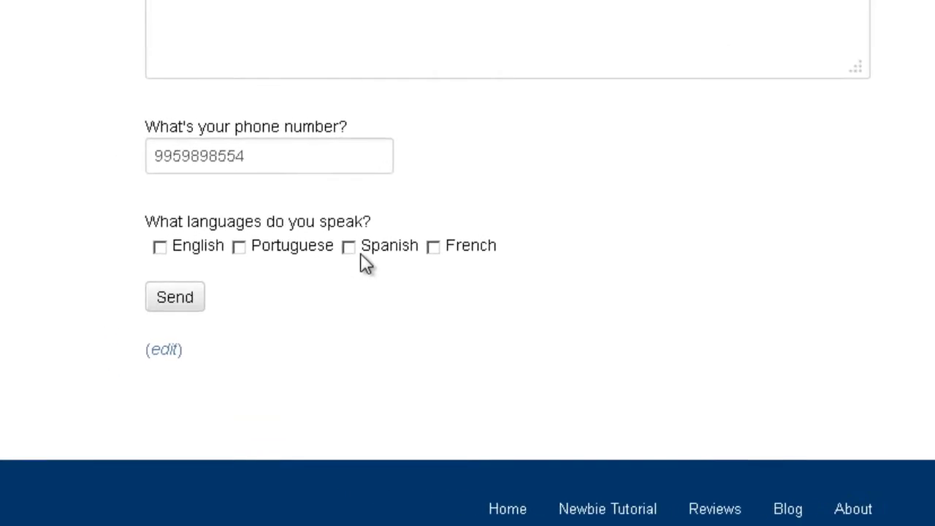
- Tick English and Portuguese in the languages question, then return to the form editor
click(168, 228)
click(254, 228)
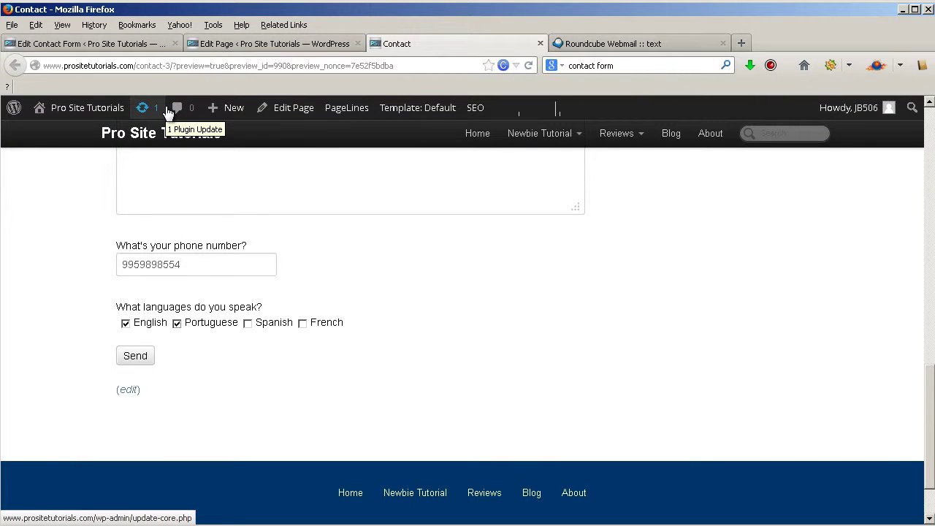
click(124, 46)
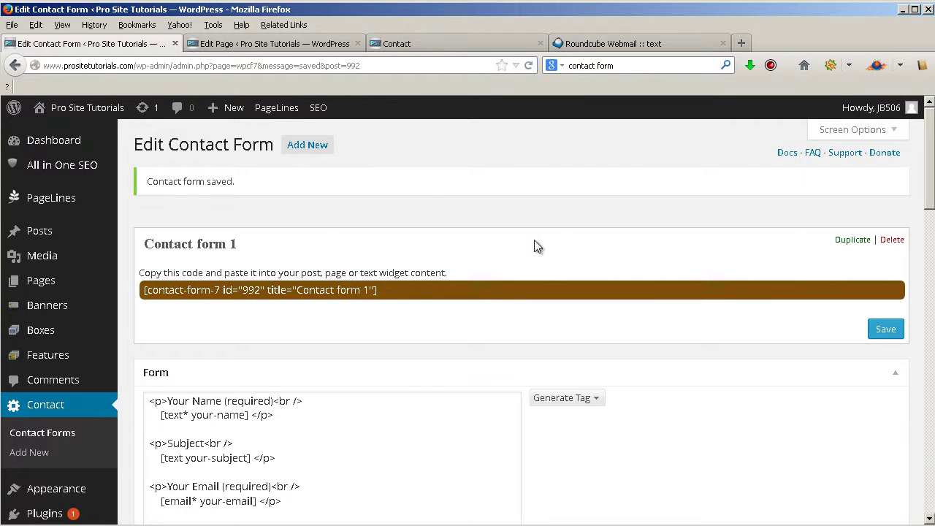
- Open the Drop-down menu tag generator from the form's tag list
scroll(534, 248, down, 4)
click(586, 232)
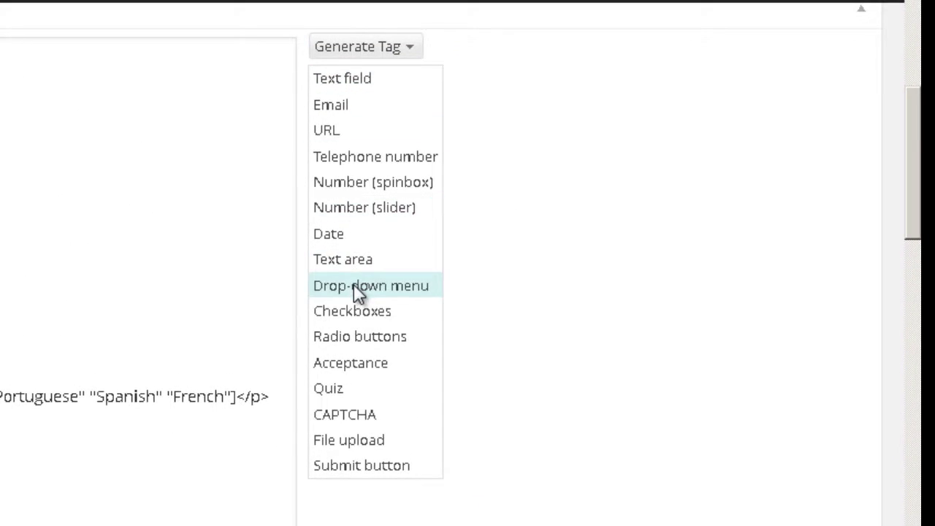
click(356, 287)
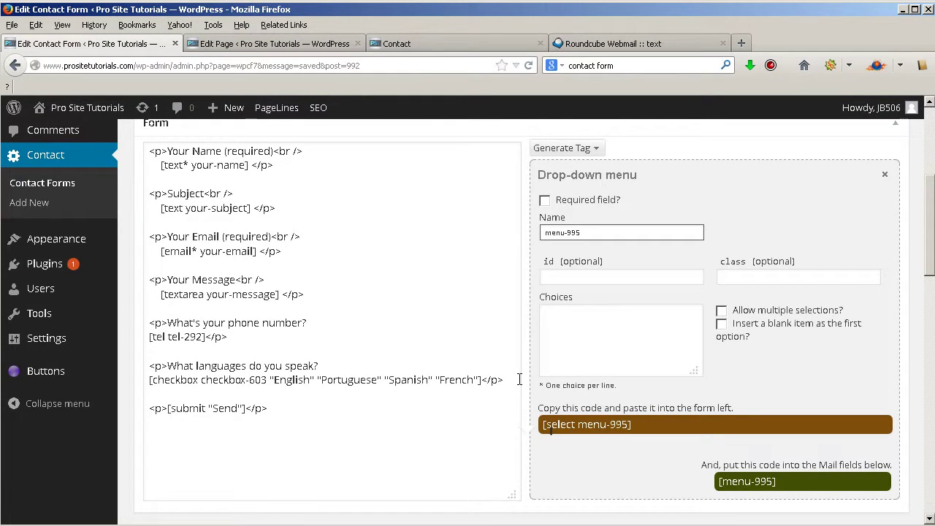
- Add a '<p>Where do you live?' line below the languages checkbox line
click(514, 378)
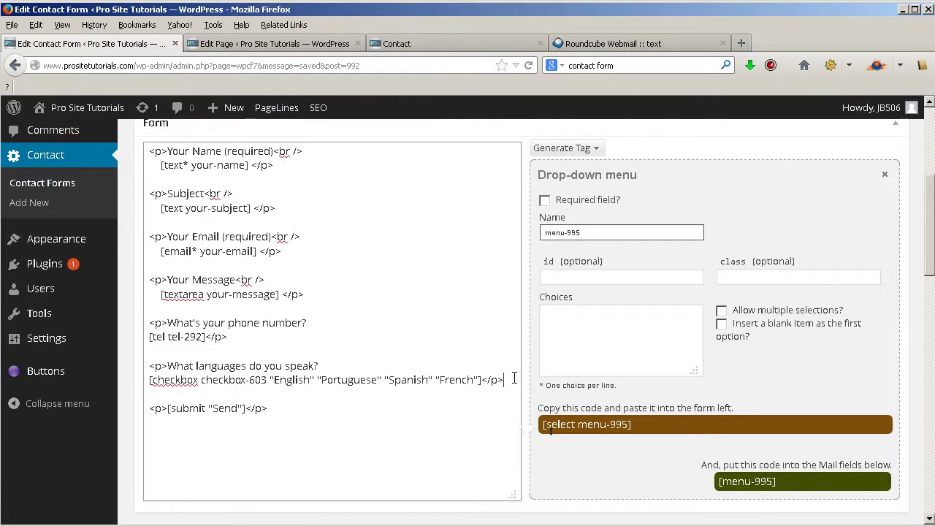
key(Return)
key(Return)
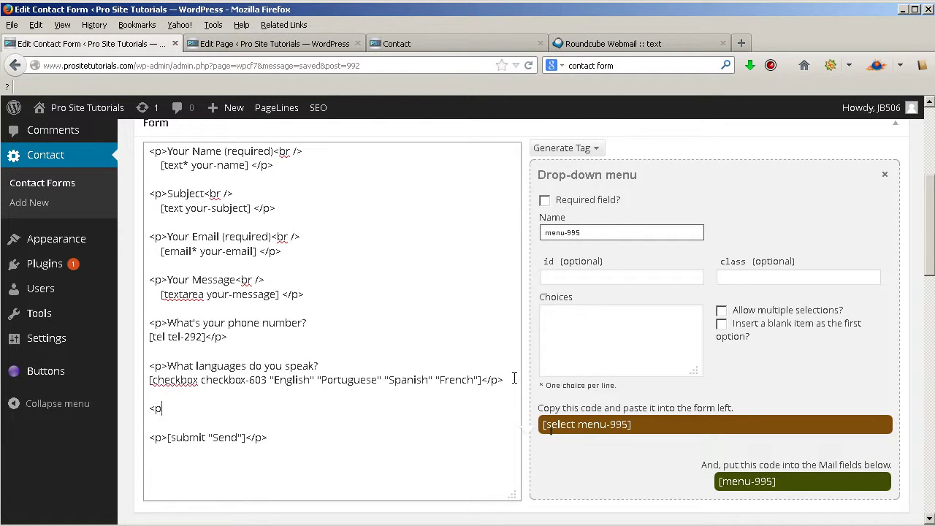
text(<p>Where do you)
key(BackSpace)
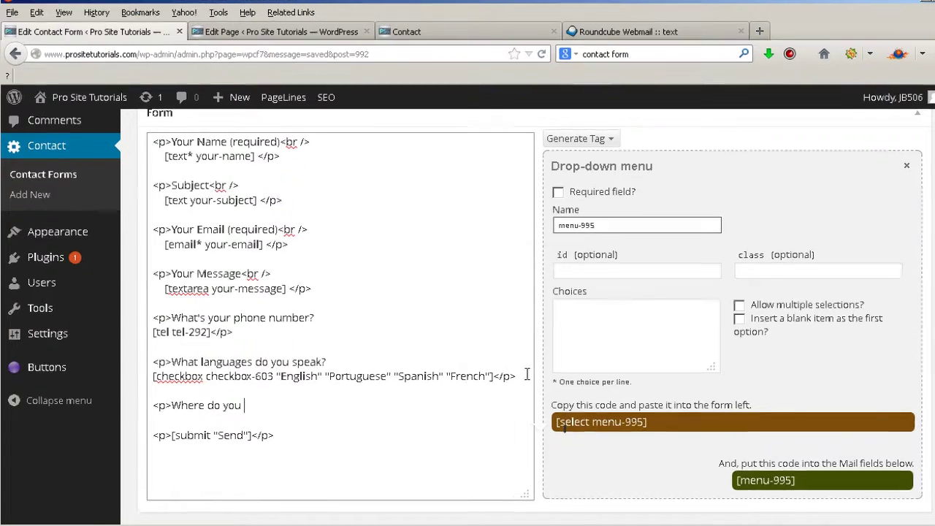
text(u live?)
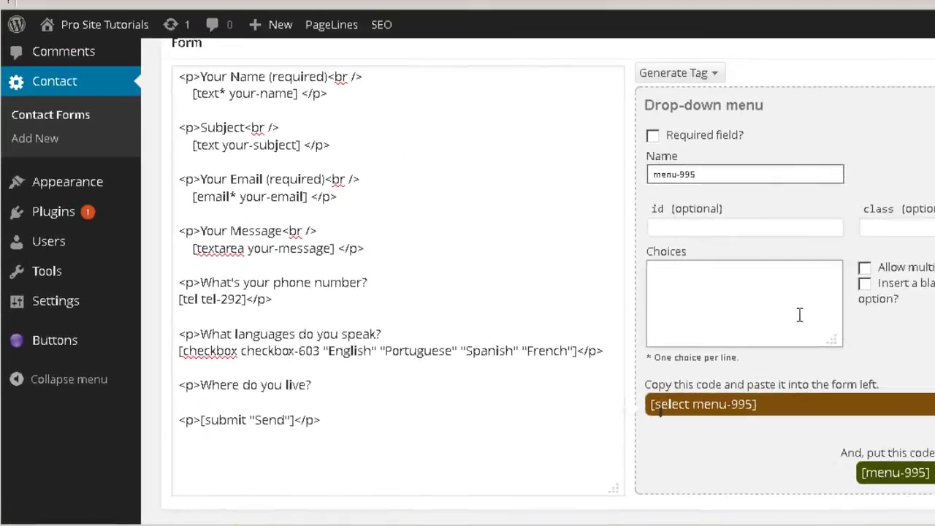
click(667, 350)
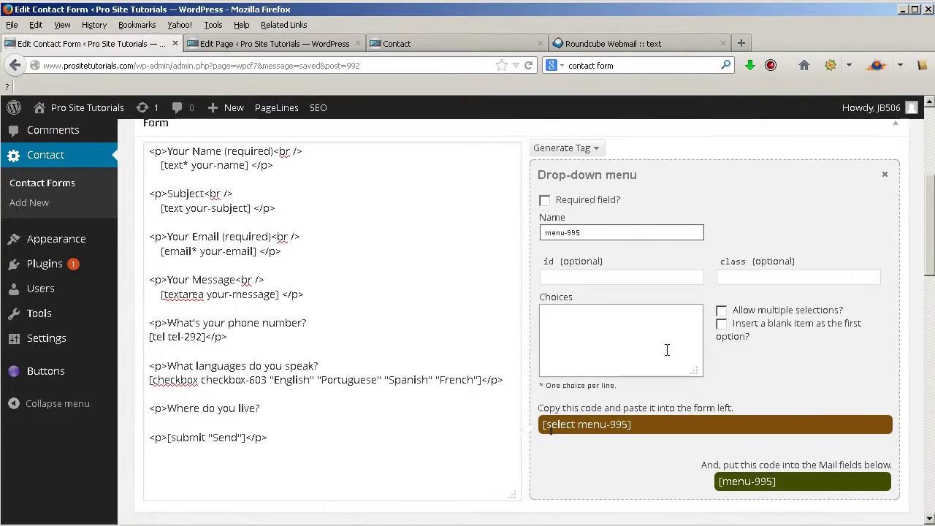
- Enter Canada, United States, Portugal and Spain as the drop-down choices, one per line
text(Canadas)
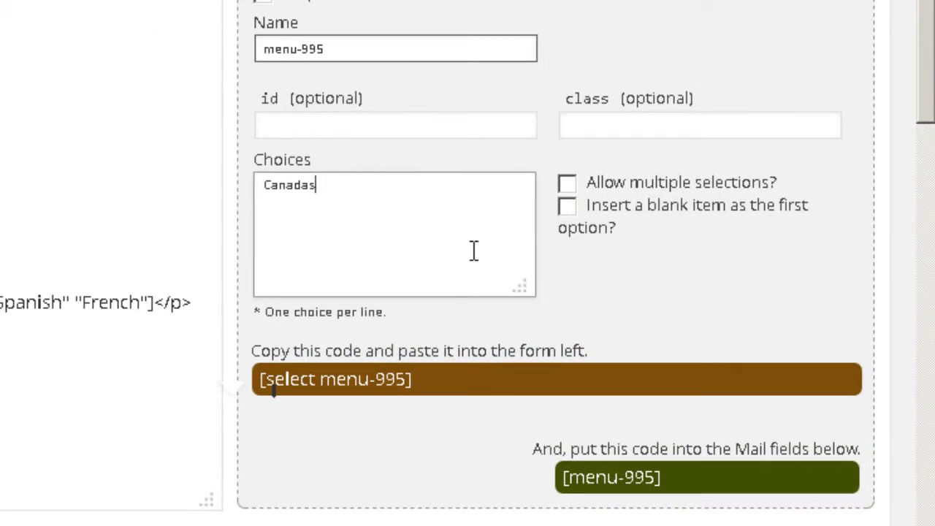
key(BackSpace)
key(Return)
text(Uni)
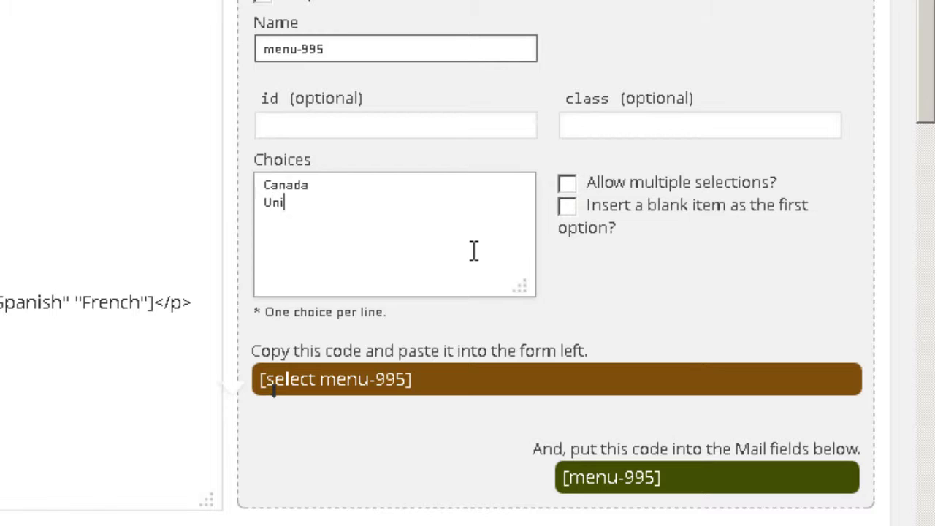
text(ted States)
key(Return)
text(Portugal )
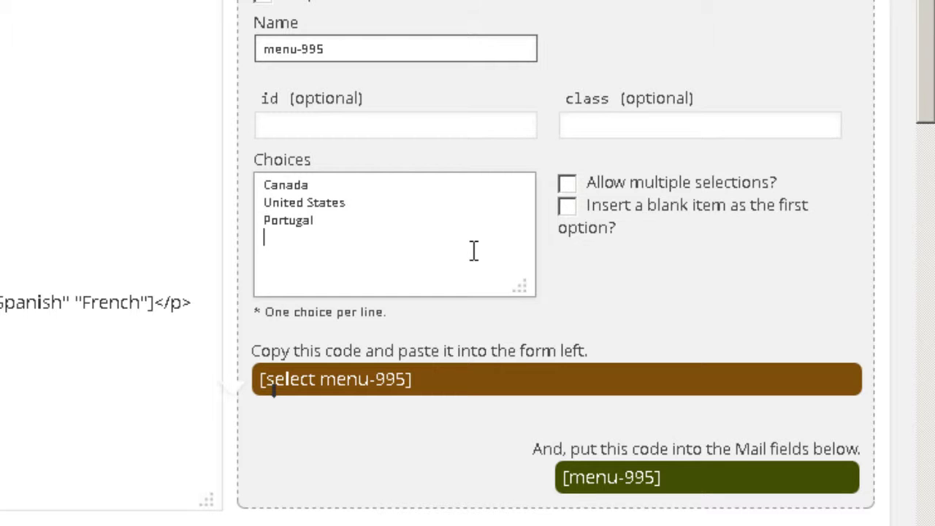
text(Spain)
key(Return)
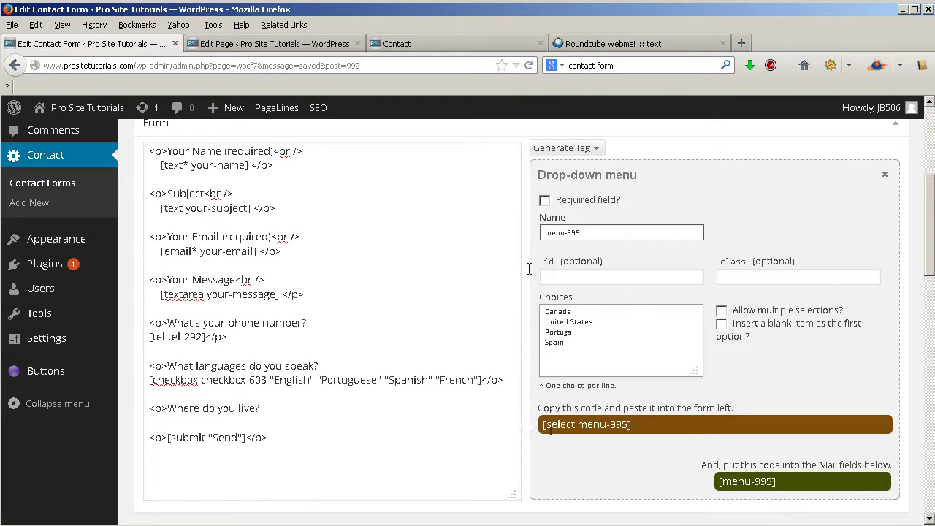
scroll(626, 354, down, 2)
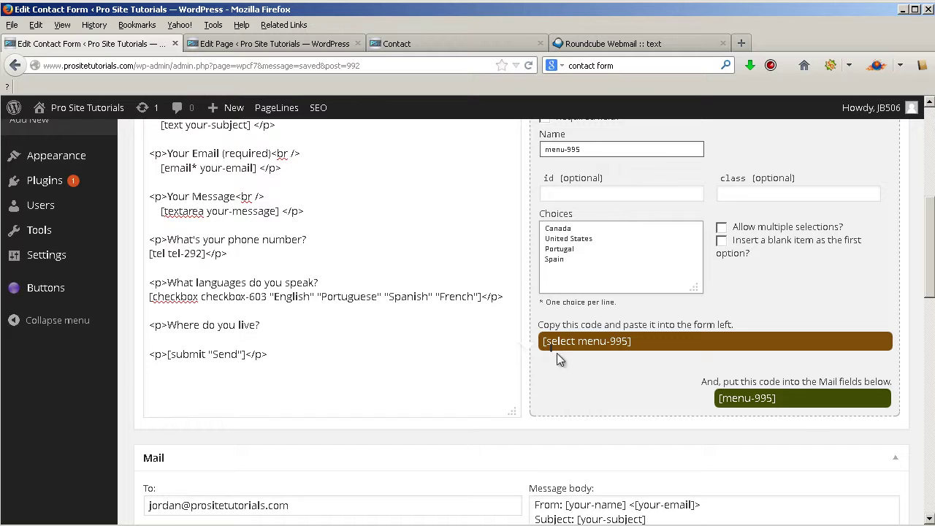
- Paste the [select menu-995 …] code under the question line and close it with </p>
click(660, 390)
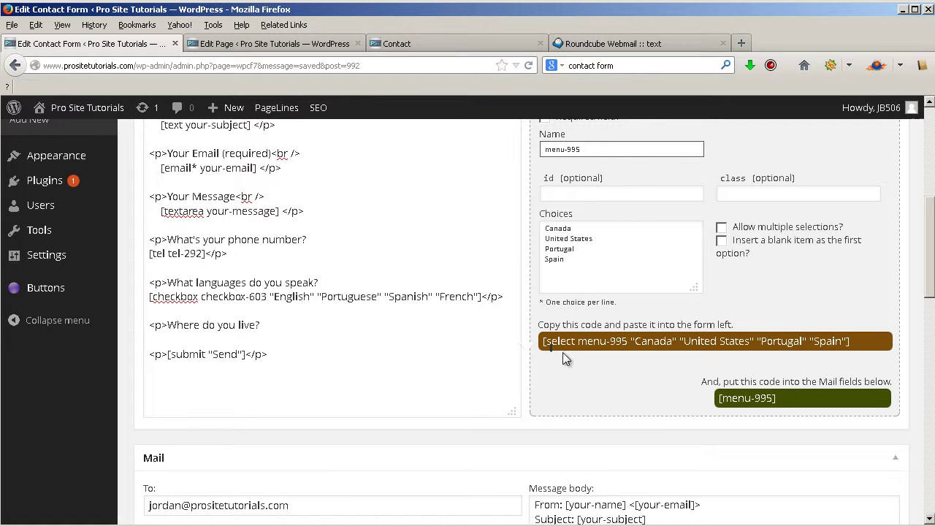
drag(541, 341, 890, 337)
key(ctrl+c)
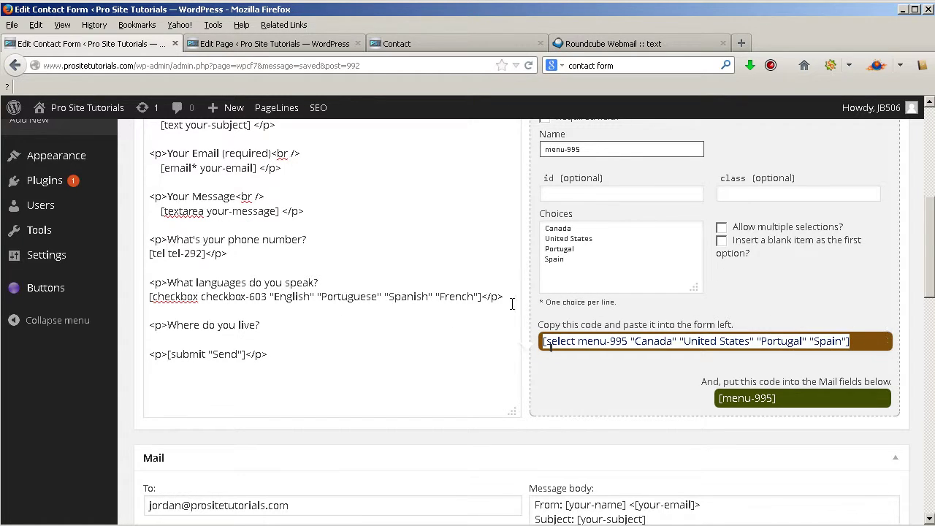
click(431, 333)
key(Return)
key(ctrl+v)
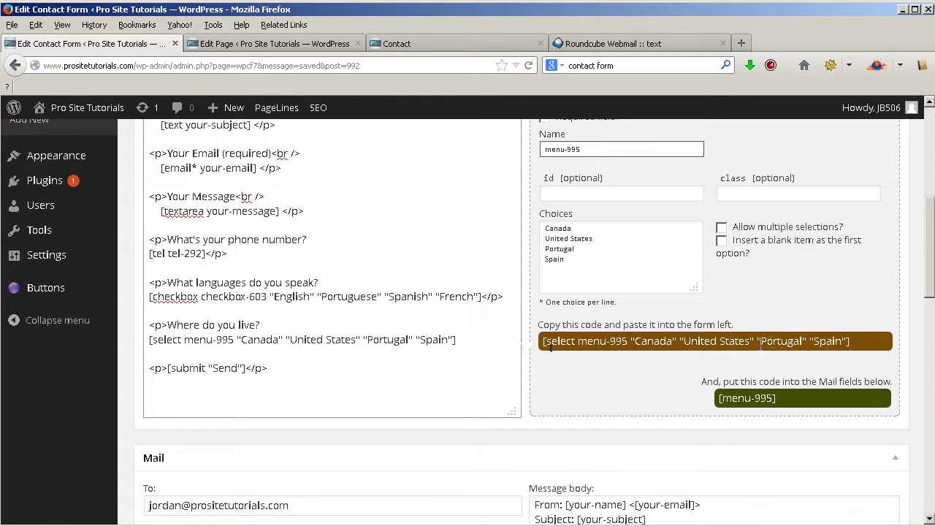
text(</p>)
drag(455, 340, 489, 341)
- Add [menu-995] with a 'Country:' label below [checkbox-603] in the message body
scroll(659, 362, down, 2)
click(771, 317)
key(ctrl+c)
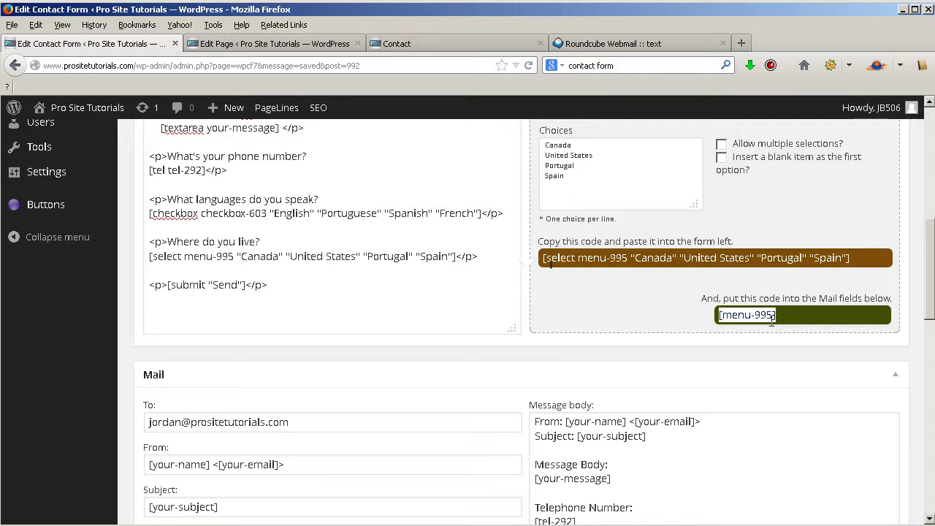
scroll(731, 314, down, 4)
click(684, 406)
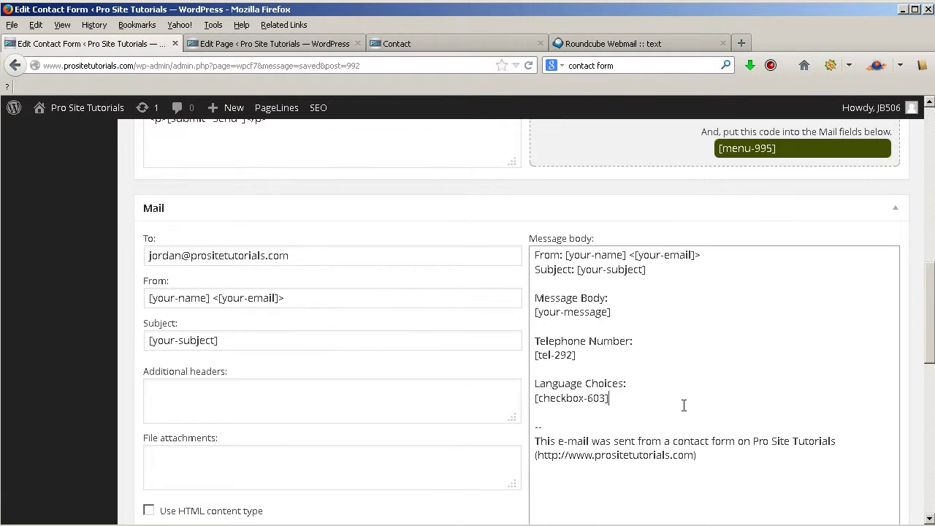
key(Return)
key(Return)
key(ctrl+v)
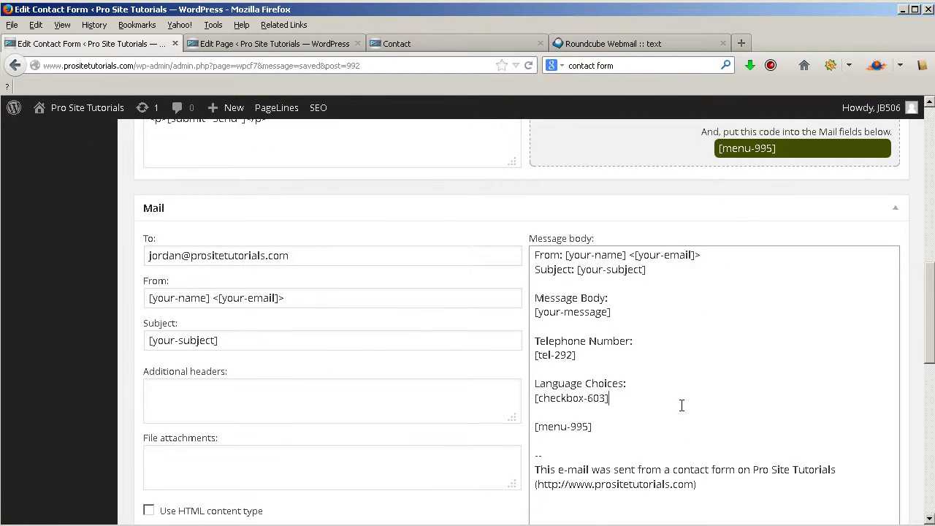
key(Return)
text(Count)
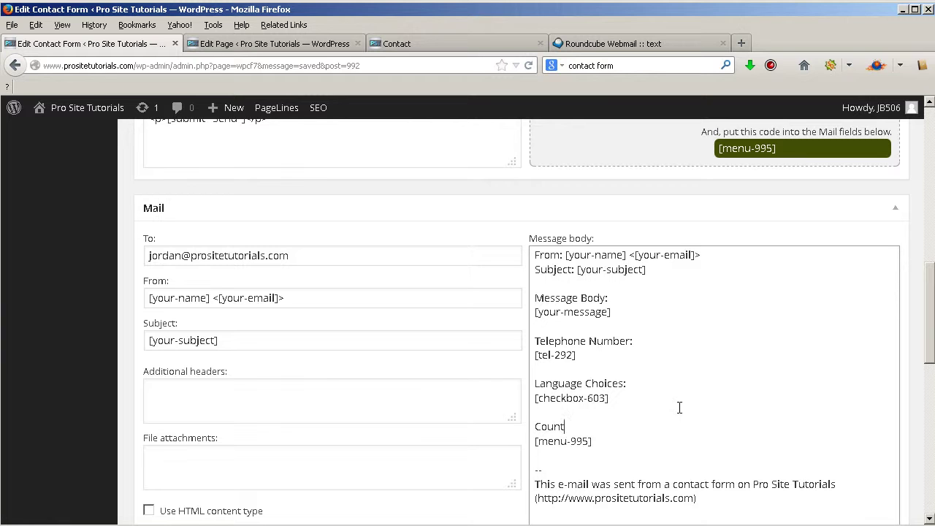
text(ry:)
scroll(679, 408, up, 9)
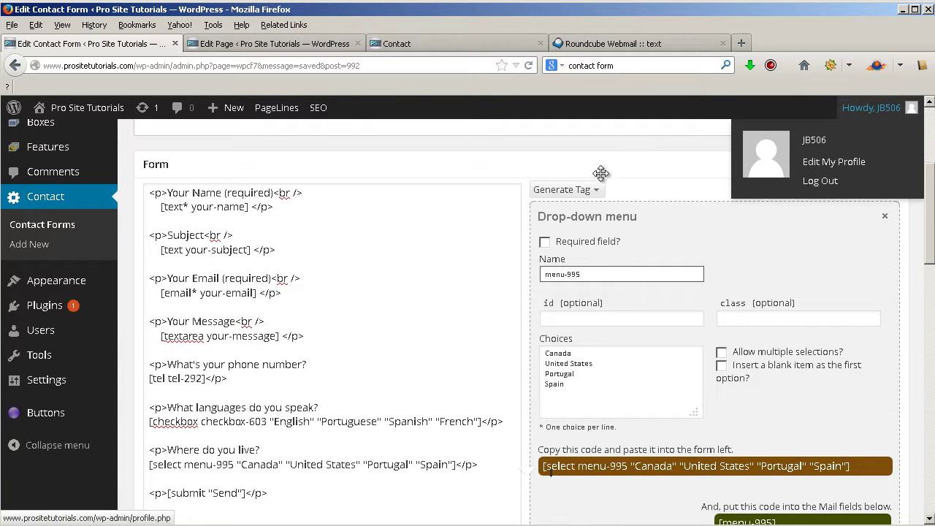
- Save the form and reload the live Contact page
click(887, 123)
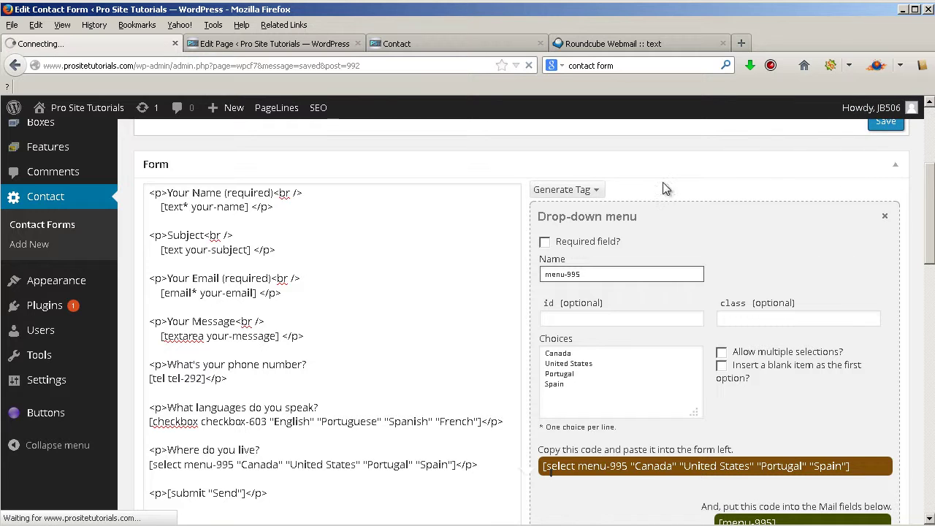
click(459, 45)
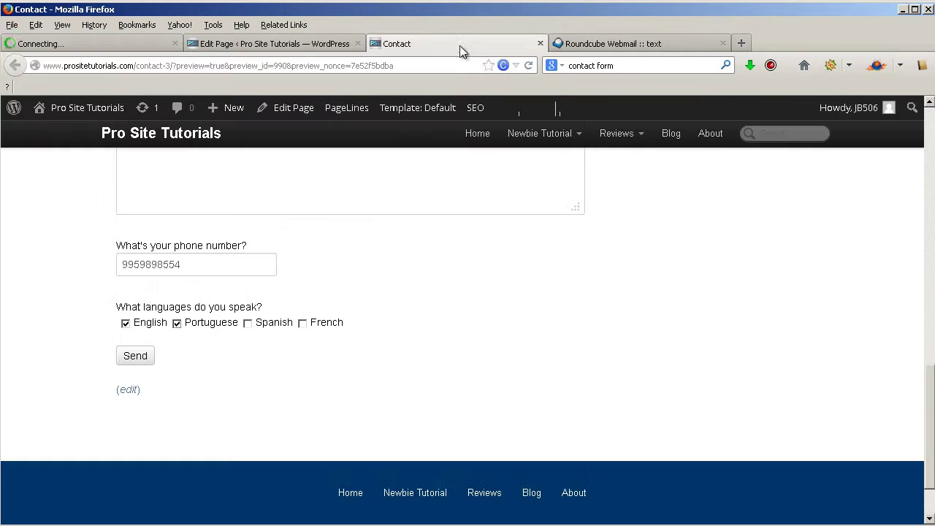
click(533, 65)
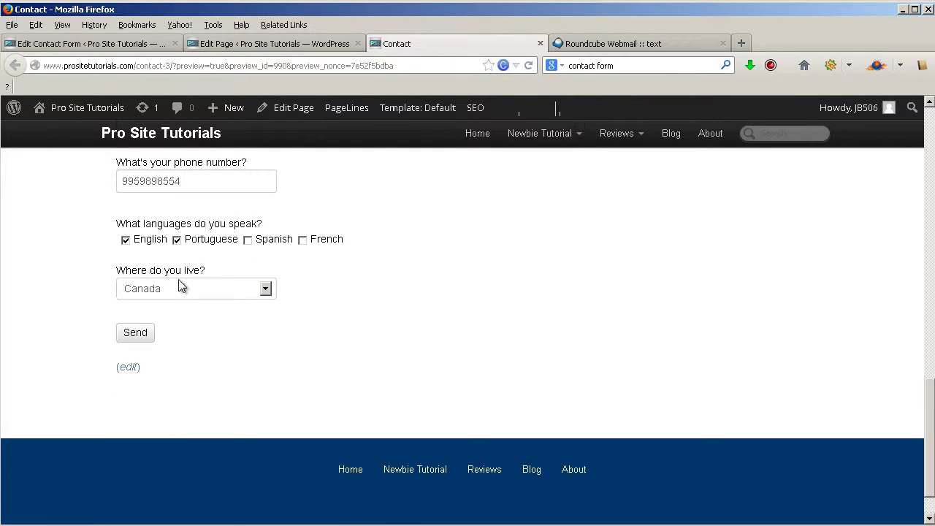
- Test the country drop-down by picking United States, Portugal and Spain, then return to the editor
click(180, 288)
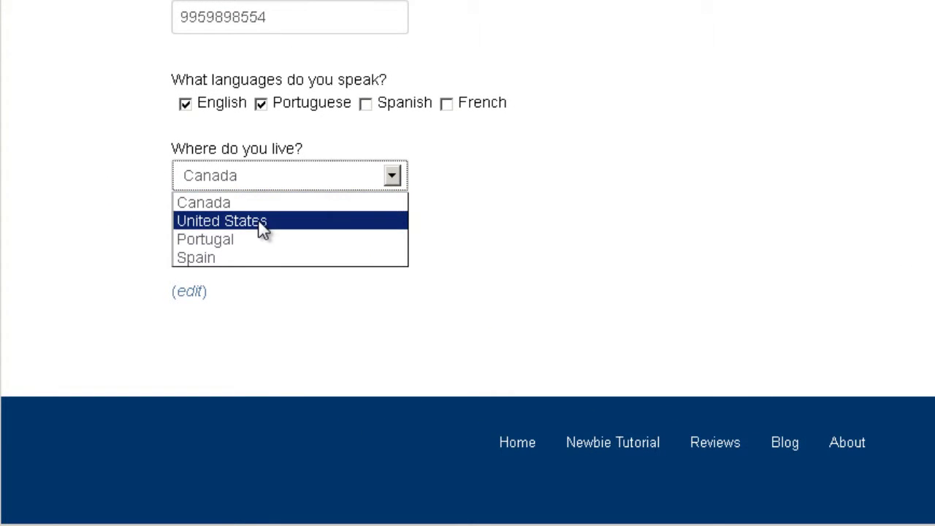
click(257, 220)
click(265, 183)
click(255, 247)
click(278, 175)
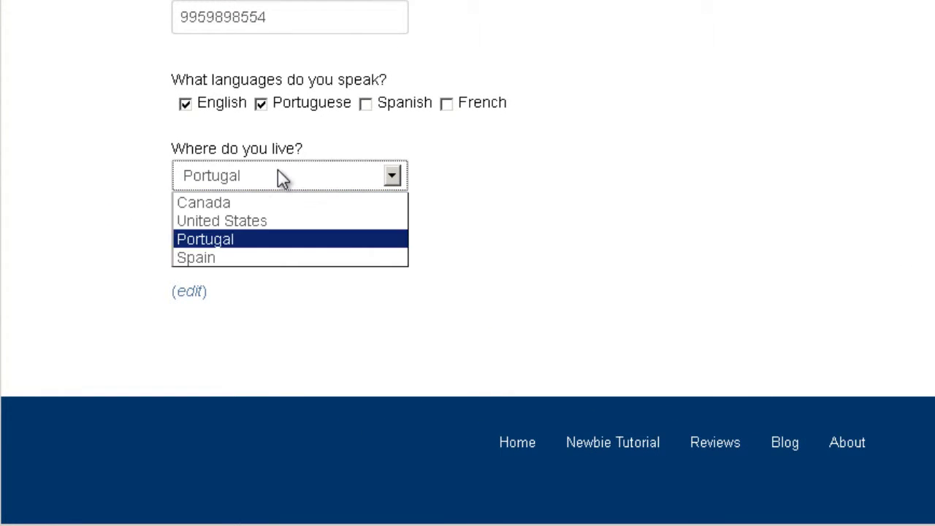
click(255, 260)
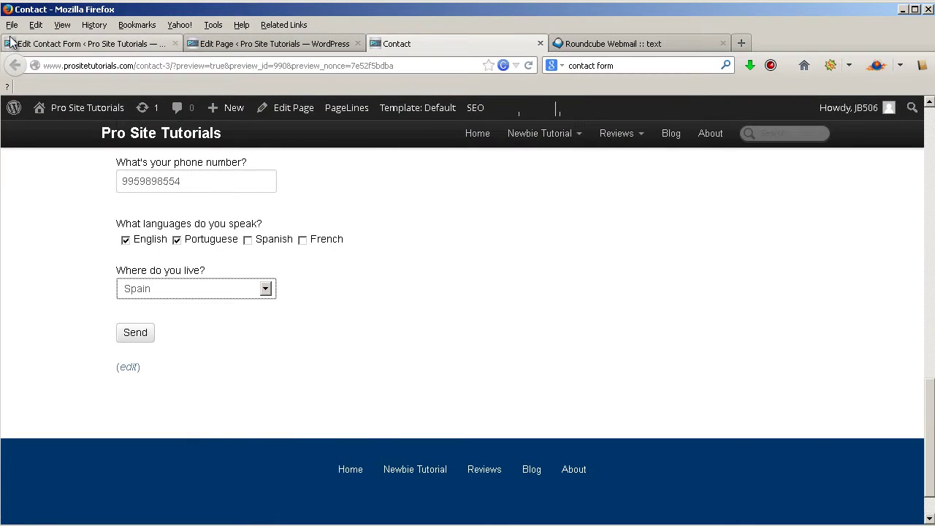
click(11, 42)
scroll(559, 242, down, 5)
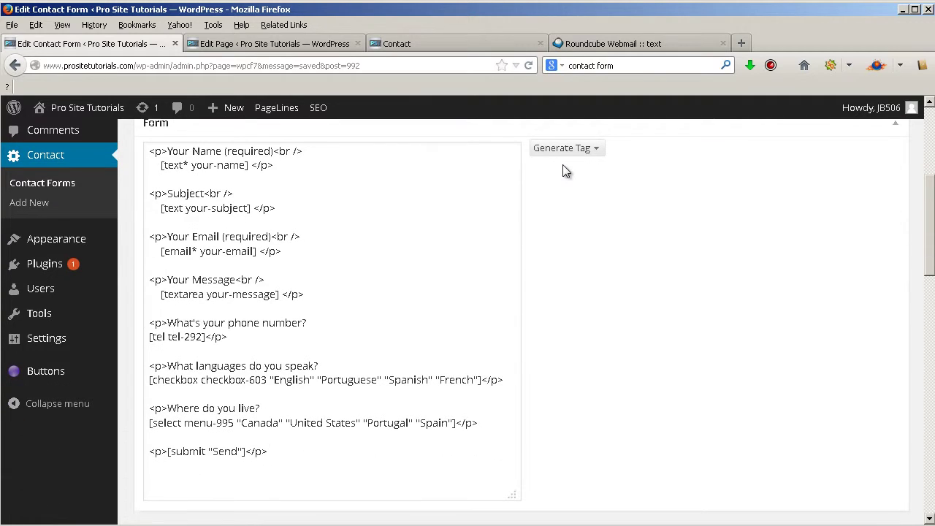
- Open the CAPTCHA tag generator for captcha-84, then reopen the tag type list
click(570, 149)
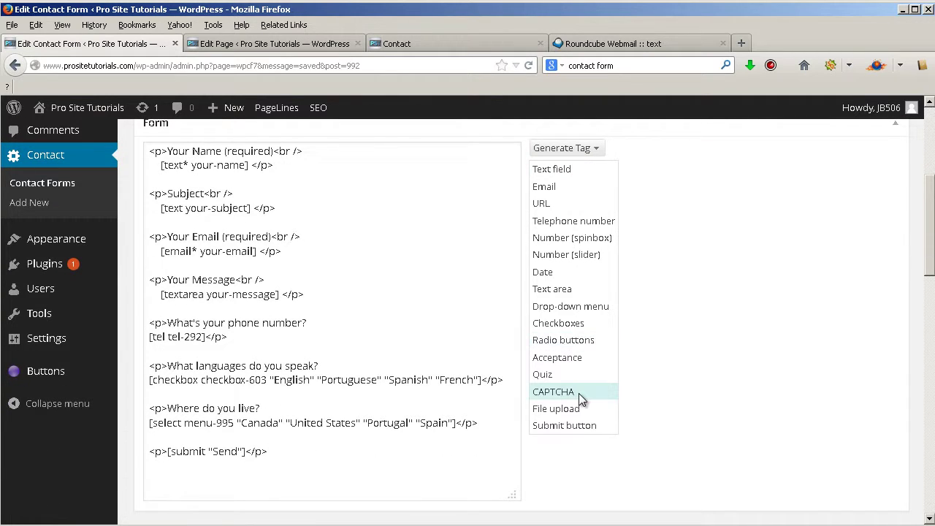
click(578, 393)
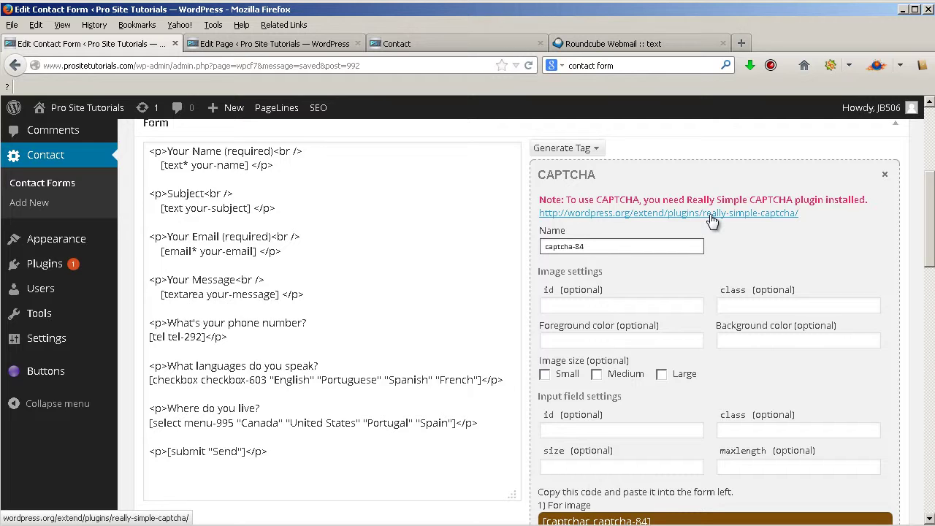
click(597, 148)
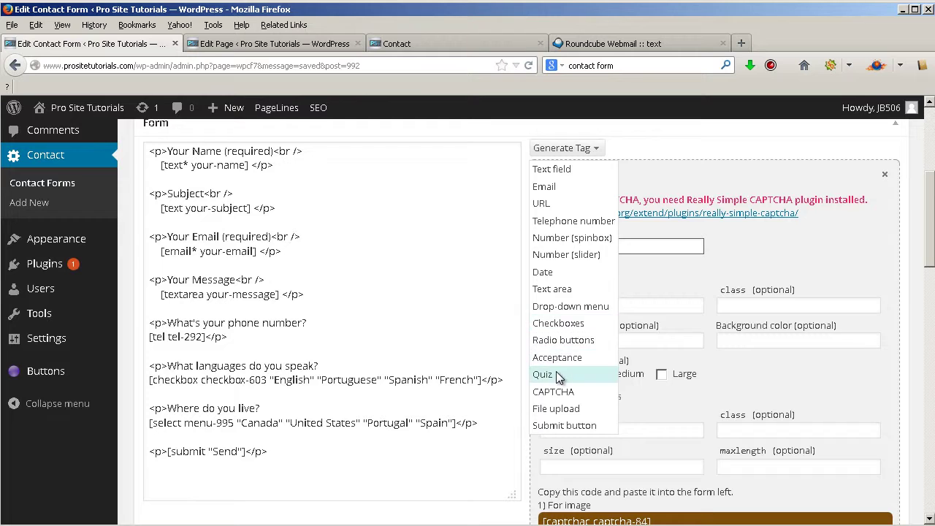
- Create quiz tag quiz-575 with 'What color is a brown dog?|brown' in the Quizzes box
click(556, 375)
scroll(618, 214, down, 4)
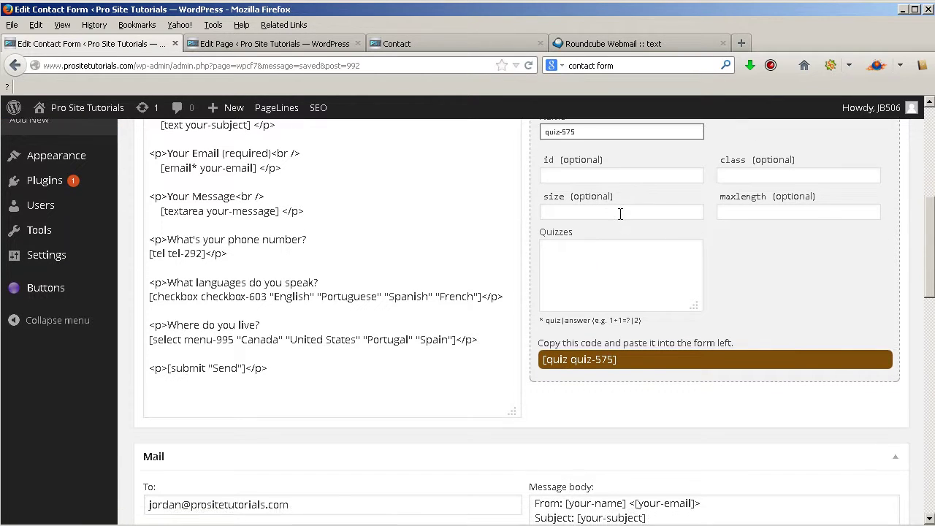
scroll(627, 238, up, 6)
scroll(628, 238, down, 2)
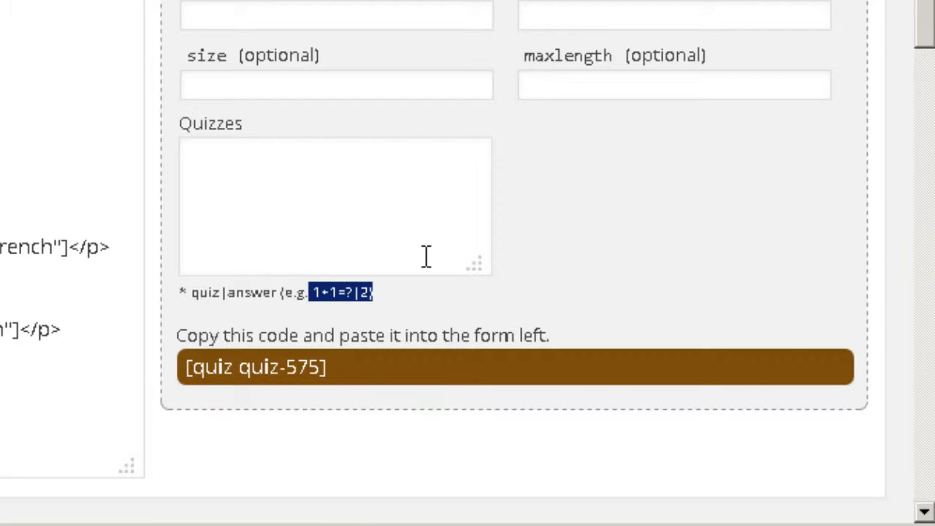
click(444, 190)
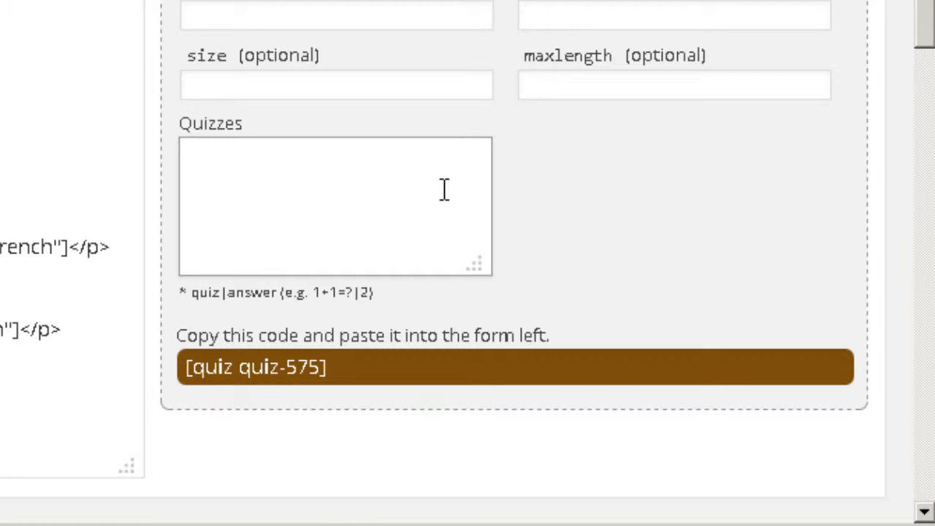
text(What color i)
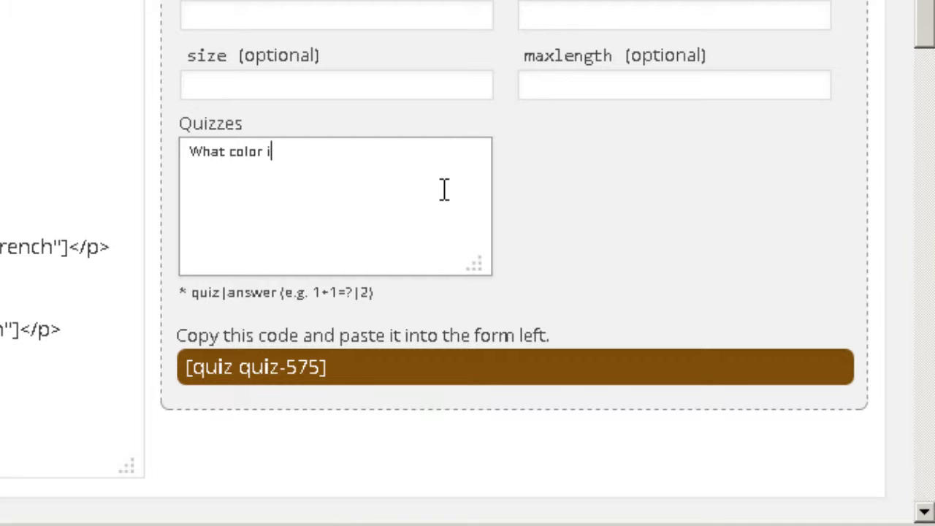
text(s a brown dog?)
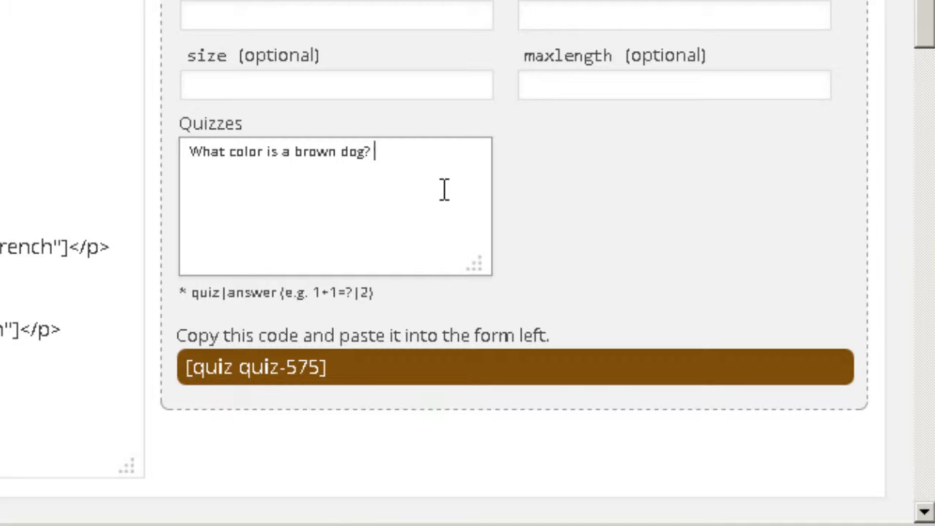
key(BackSpace)
text(|)
text(brown)
drag(380, 152, 460, 157)
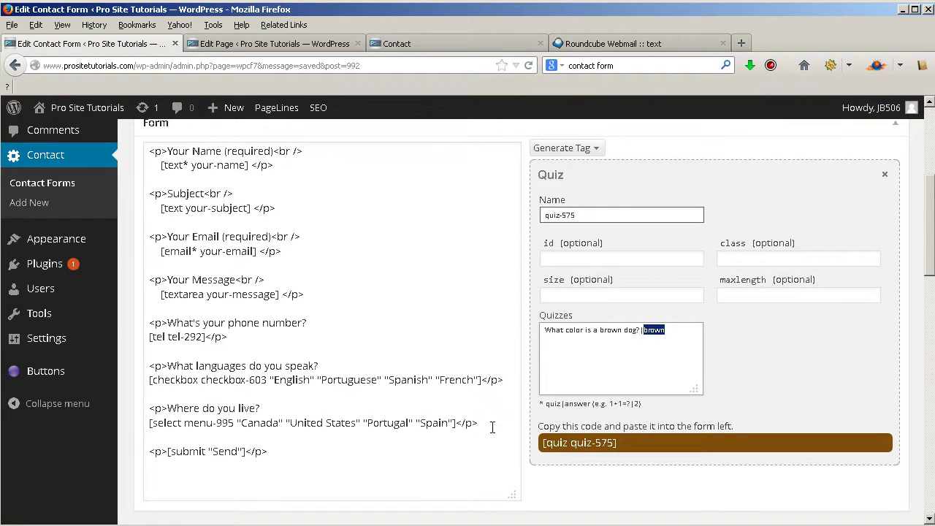
- Generate and copy the [quiz quiz-575 "What color is a brown dog?|brown"] tag
click(810, 405)
scroll(802, 418, down, 1)
scroll(802, 418, down, 2)
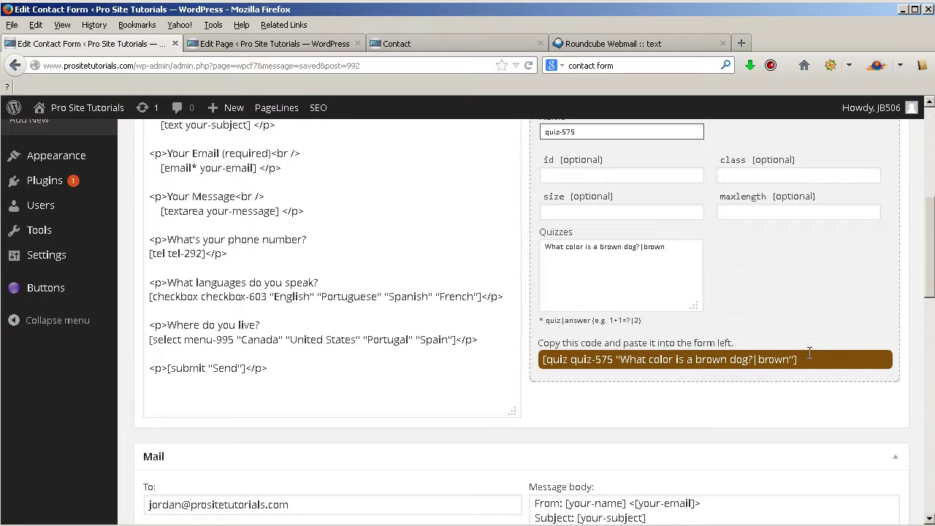
click(817, 360)
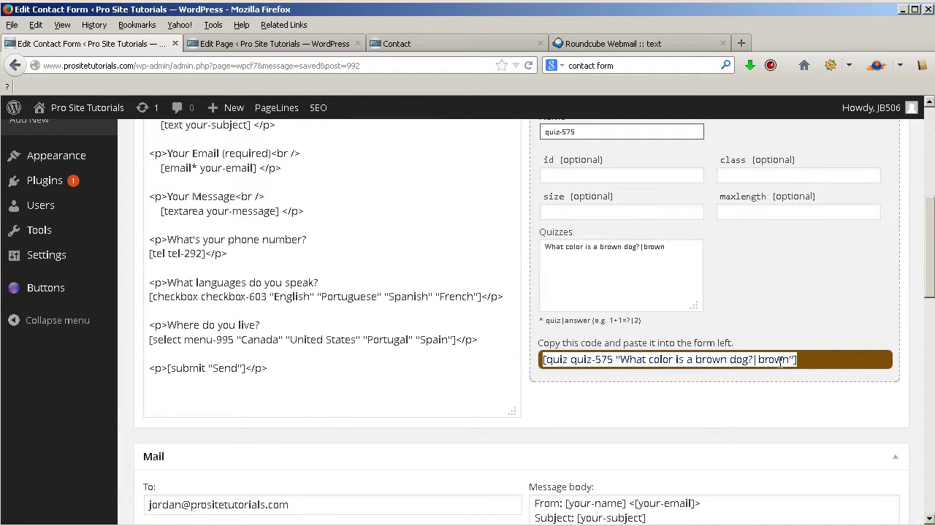
click(489, 338)
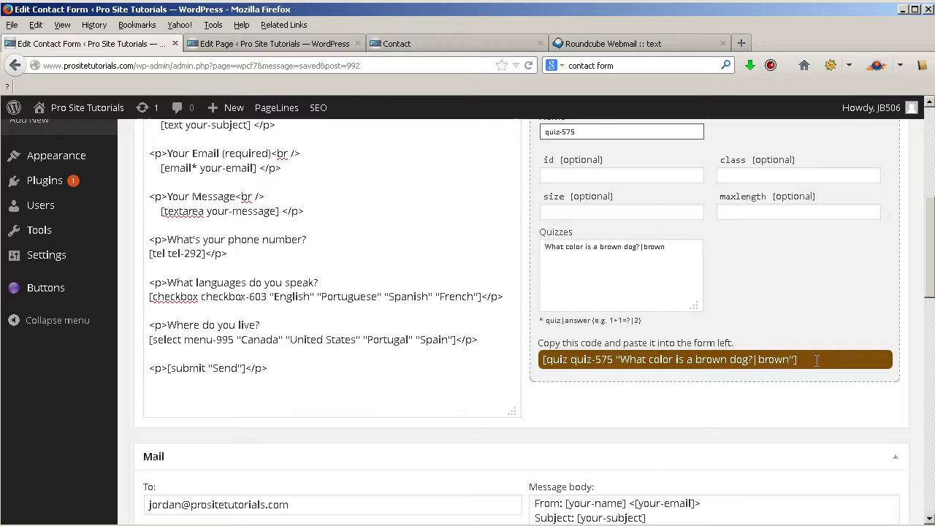
click(648, 364)
triple_click(824, 357)
key(ctrl+c)
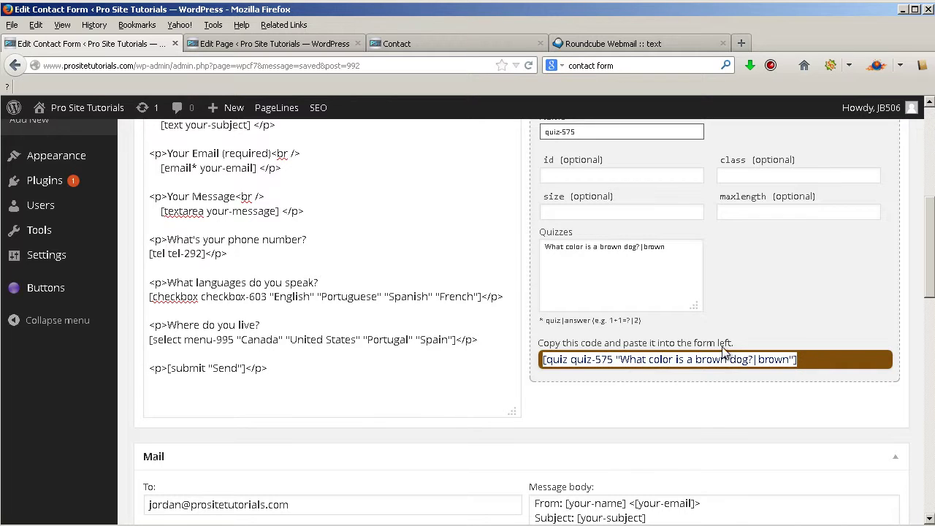
- Paste the quiz tag on a new line above the submit line and save the form
click(493, 340)
key(Return)
key(Return)
key(Return)
key(ctrl+v)
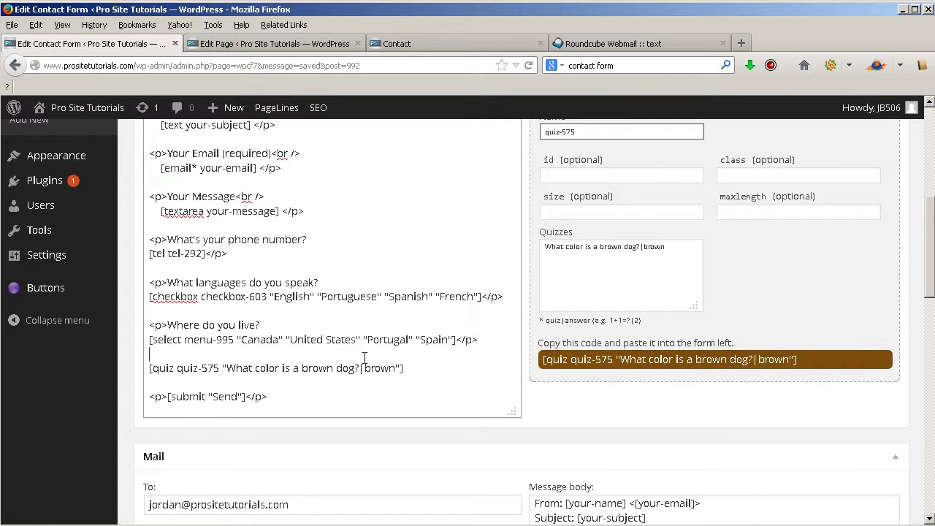
scroll(341, 332, up, 2)
drag(404, 451, 144, 452)
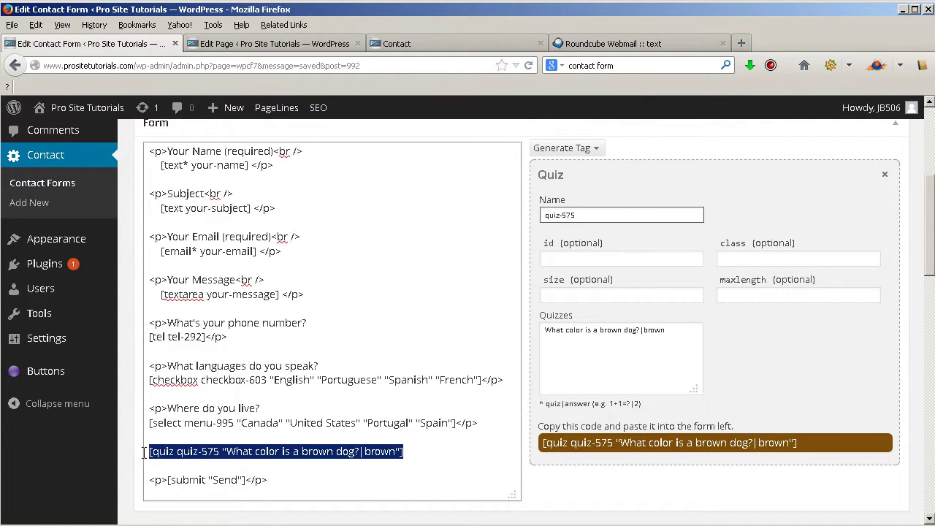
scroll(682, 305, up, 4)
click(885, 245)
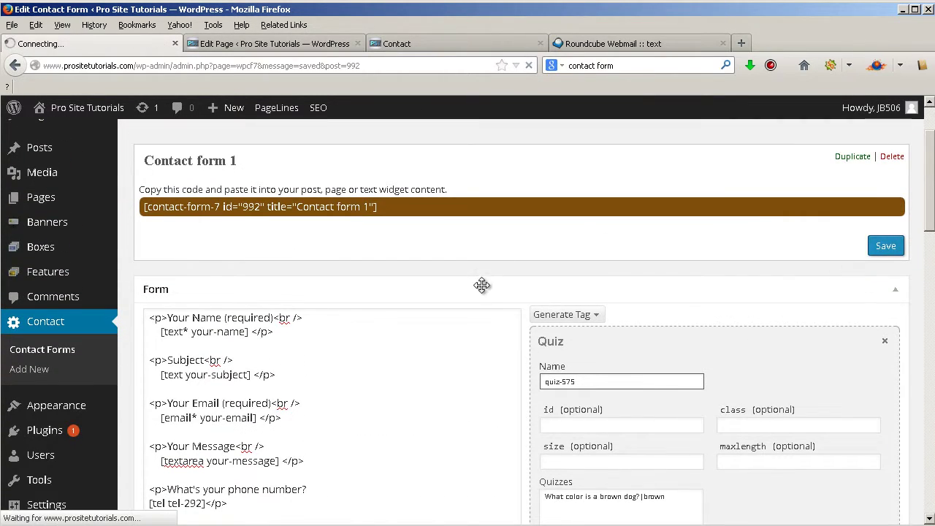
- Reload the Contact page, check the 'What color is a brown dog?' box above Send, then return to the editor
click(430, 40)
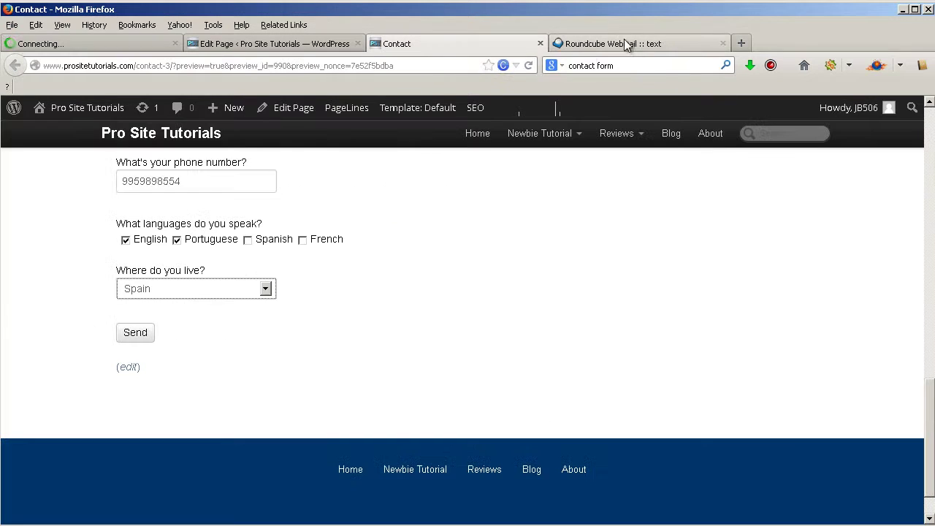
click(527, 68)
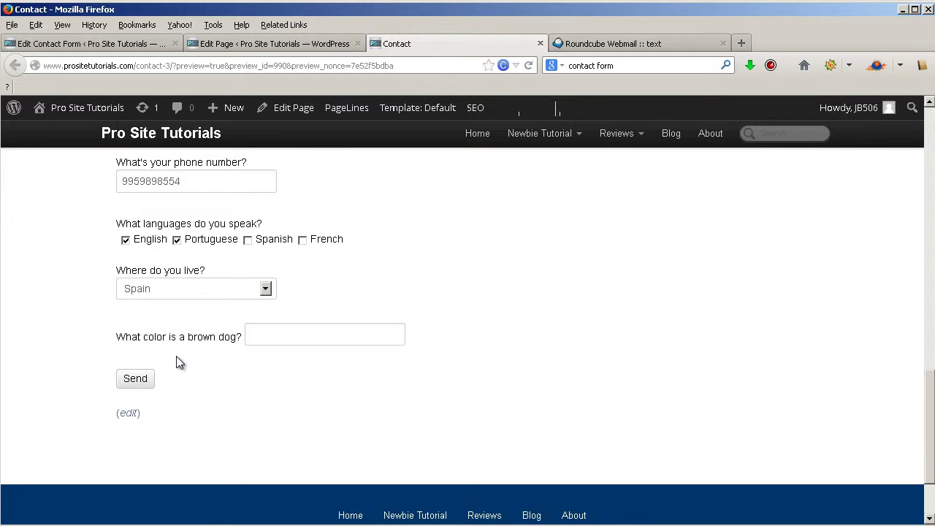
click(317, 336)
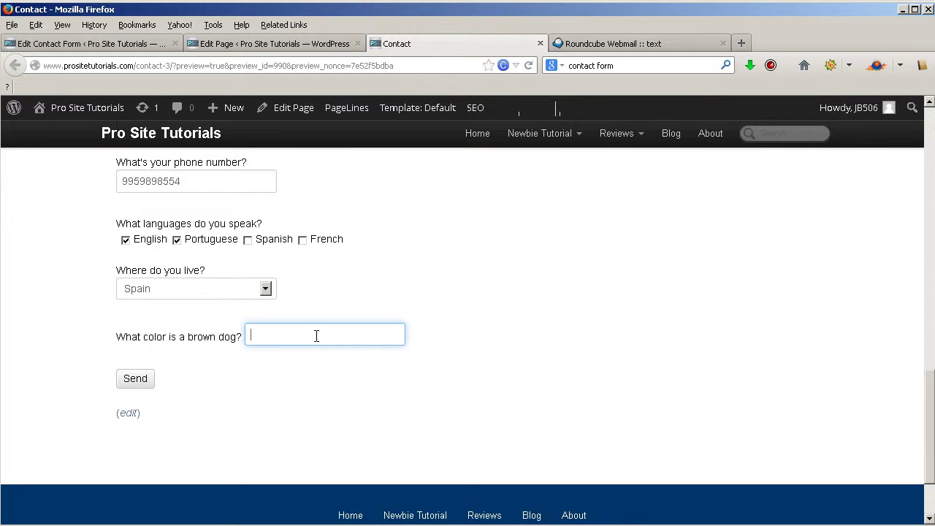
scroll(316, 336, up, 8)
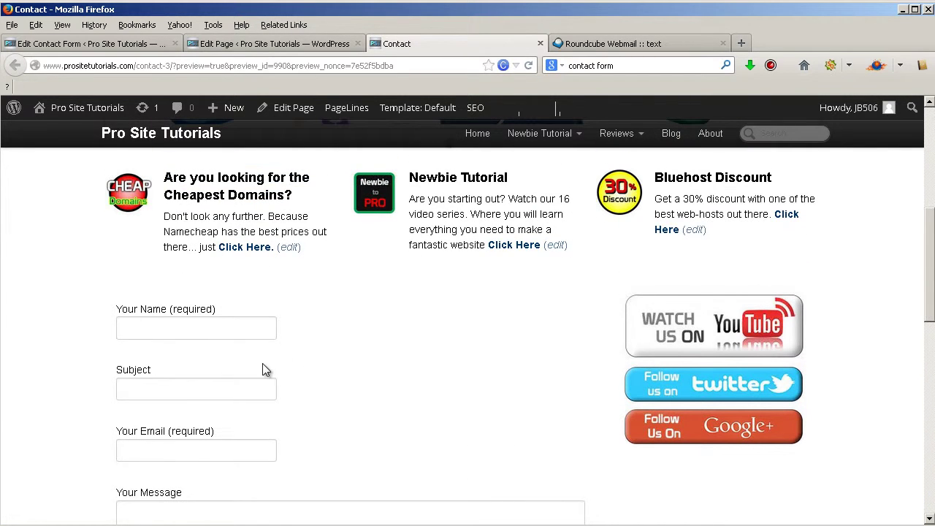
scroll(265, 369, down, 6)
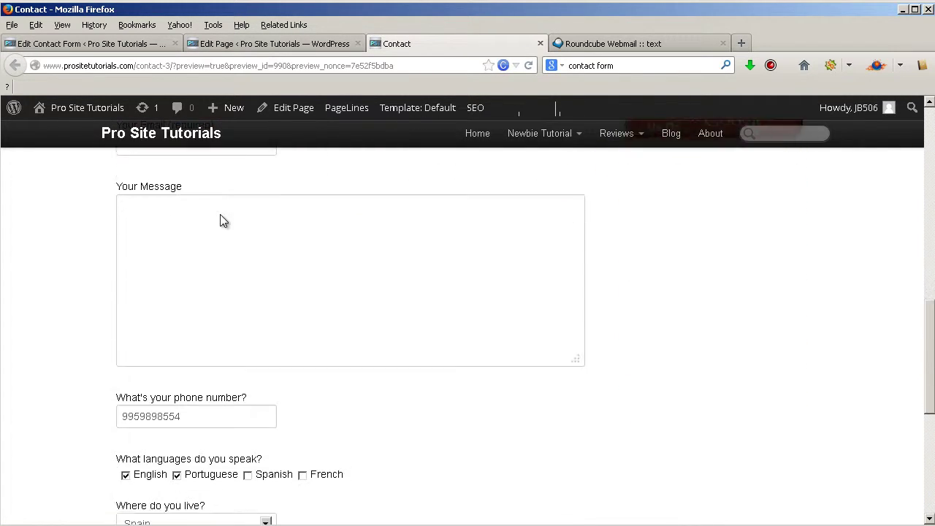
scroll(220, 215, down, 3)
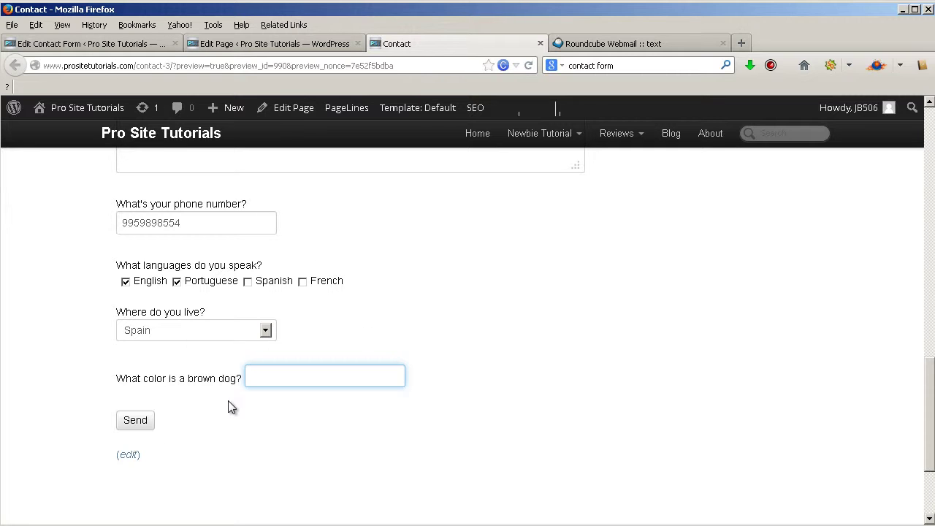
click(123, 48)
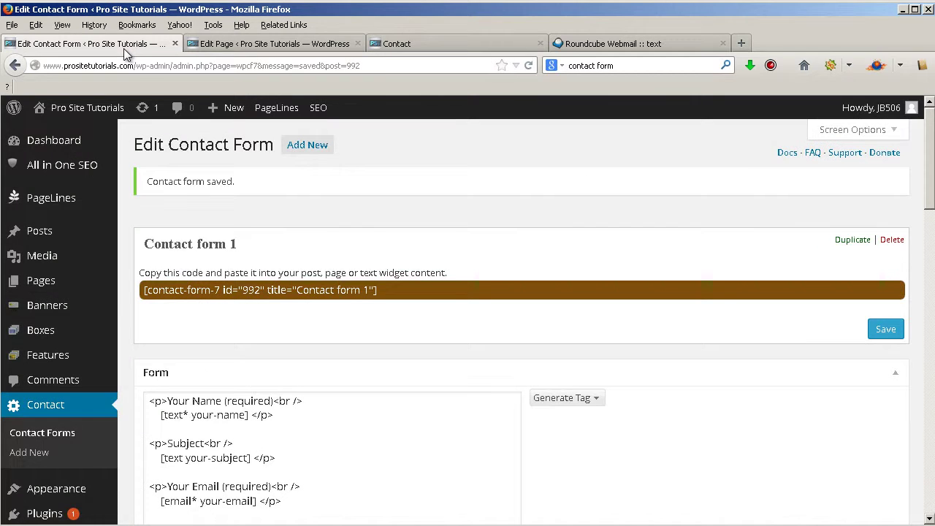
scroll(490, 263, down, 3)
click(589, 233)
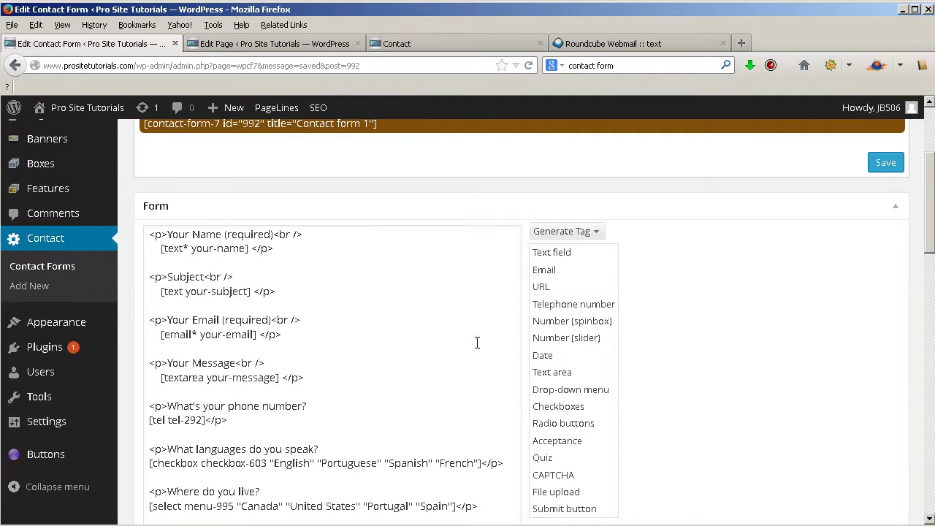
scroll(477, 342, down, 4)
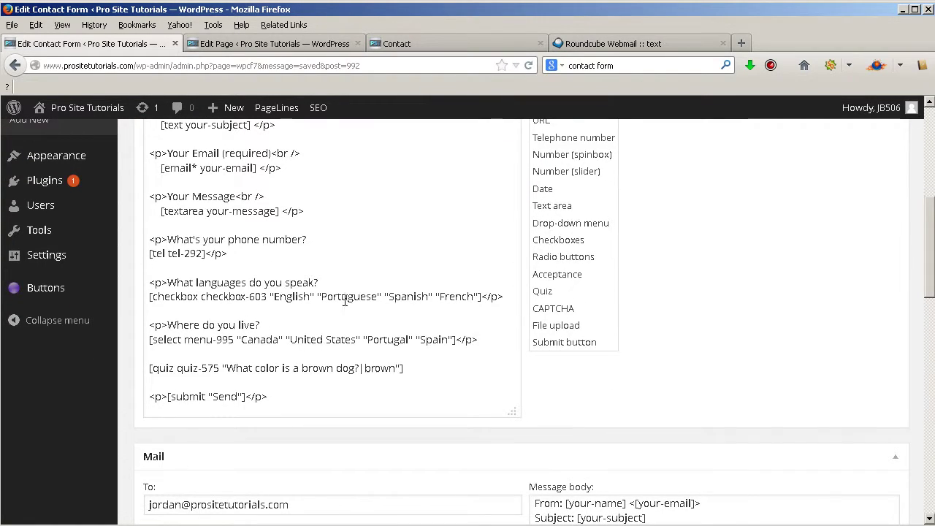
scroll(596, 354, up, 2)
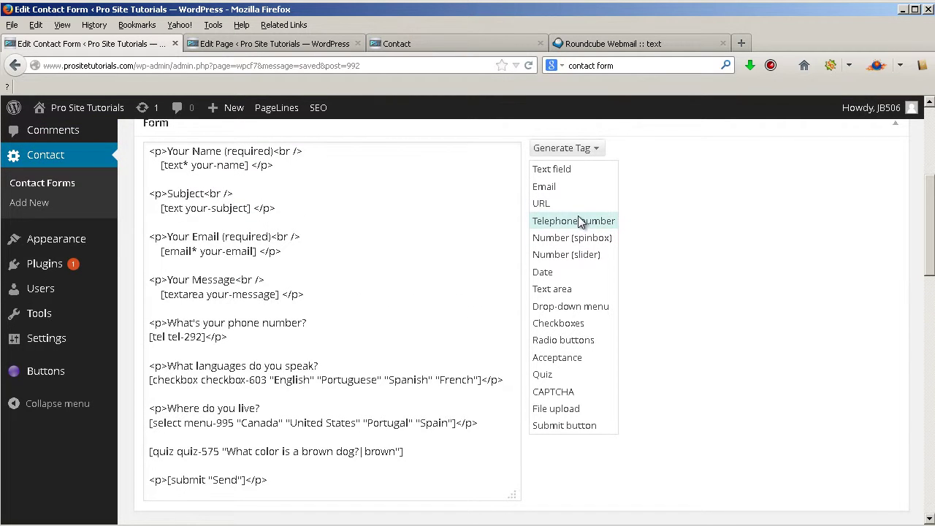
click(169, 151)
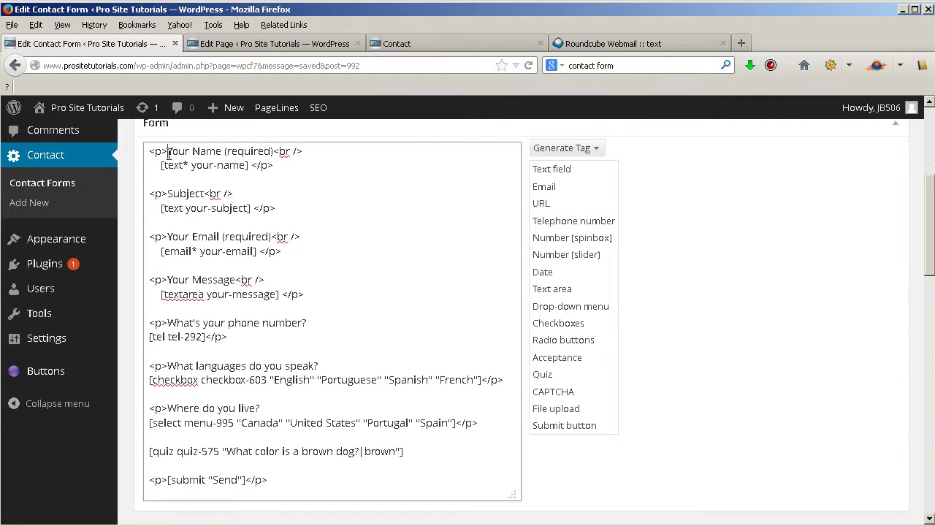
drag(299, 167, 148, 155)
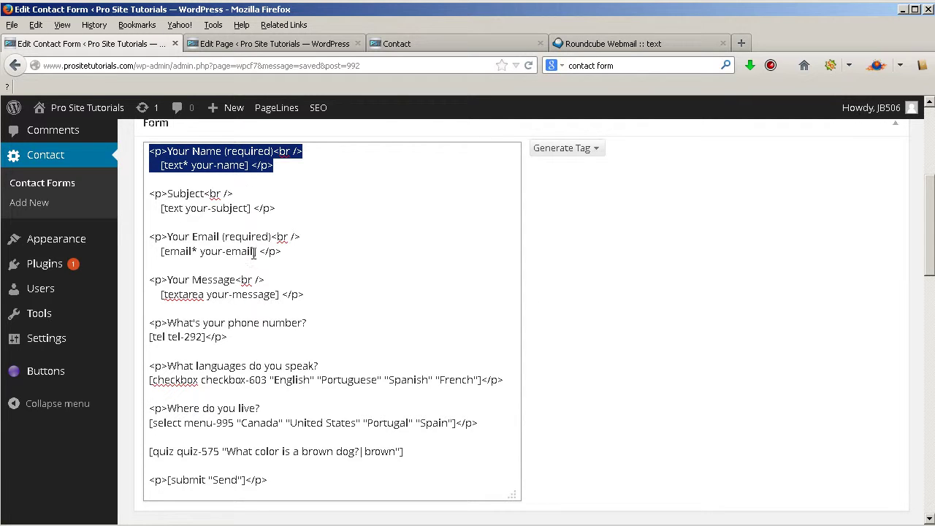
scroll(444, 347, down, 6)
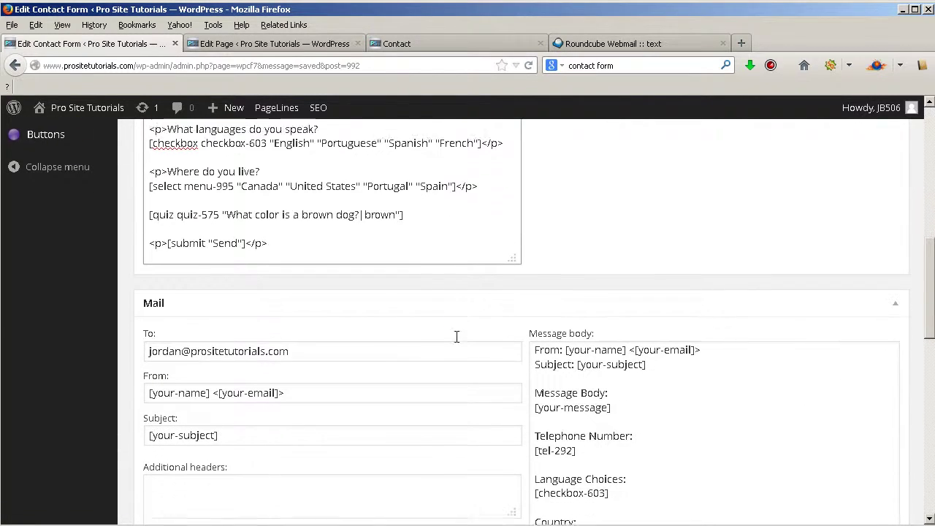
scroll(479, 292, up, 2)
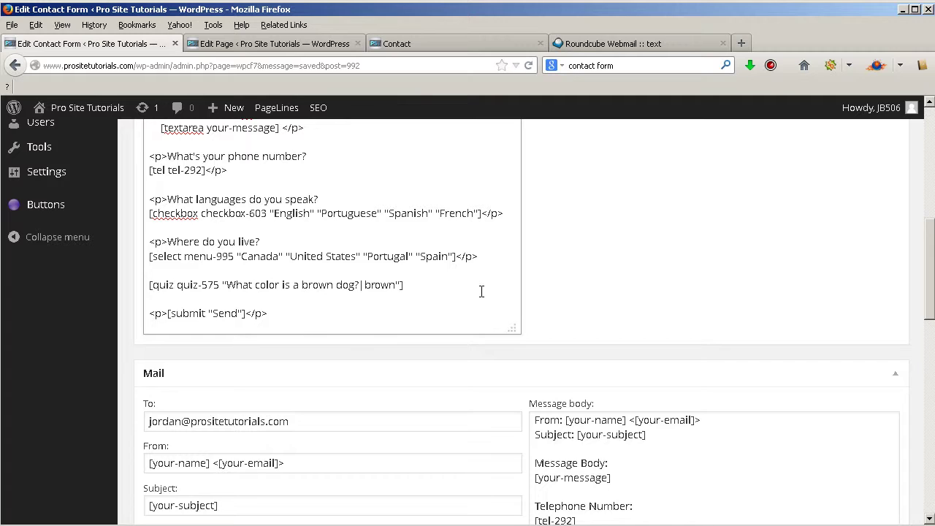